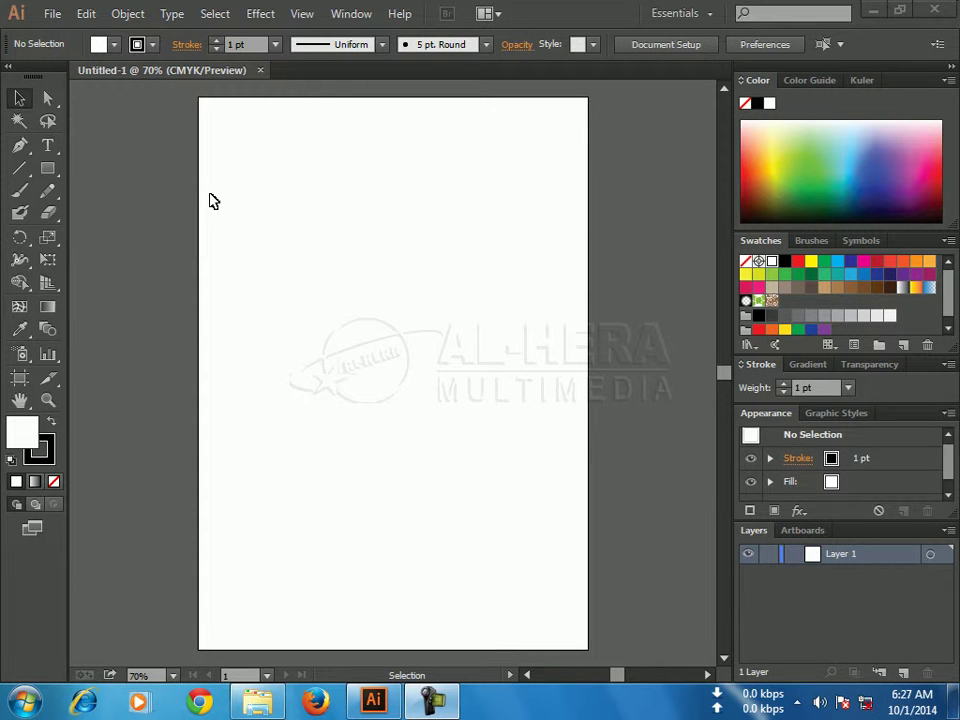
Activate the Type tool, show the Character settings and dock them directly above Layers.
{"action": "left_click", "coordinate": [52, 152]}
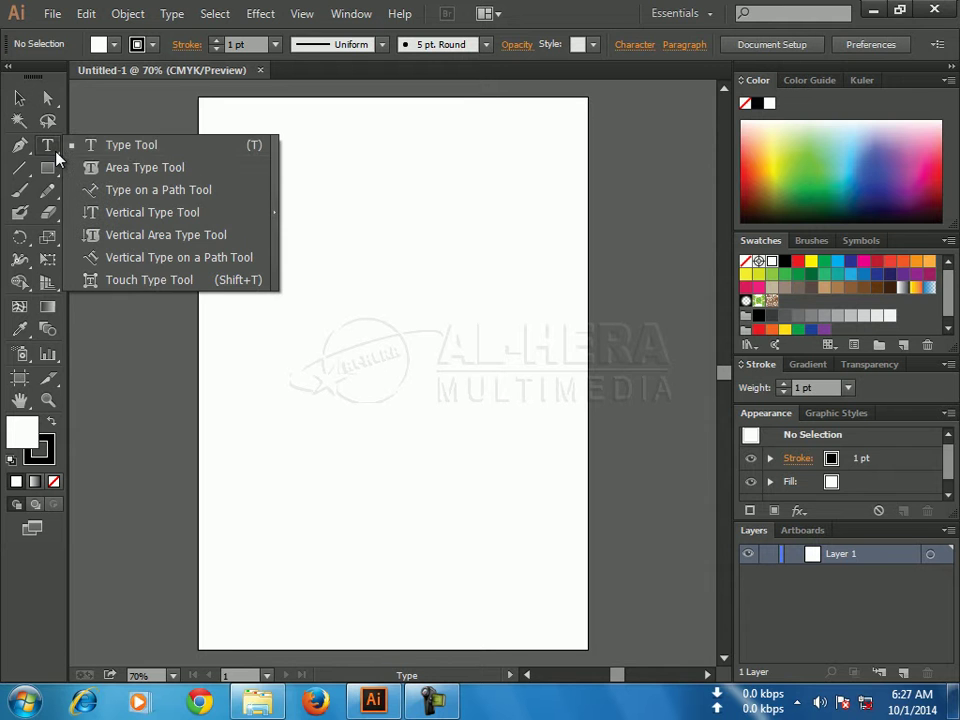
{"action": "left_click", "coordinate": [186, 150]}
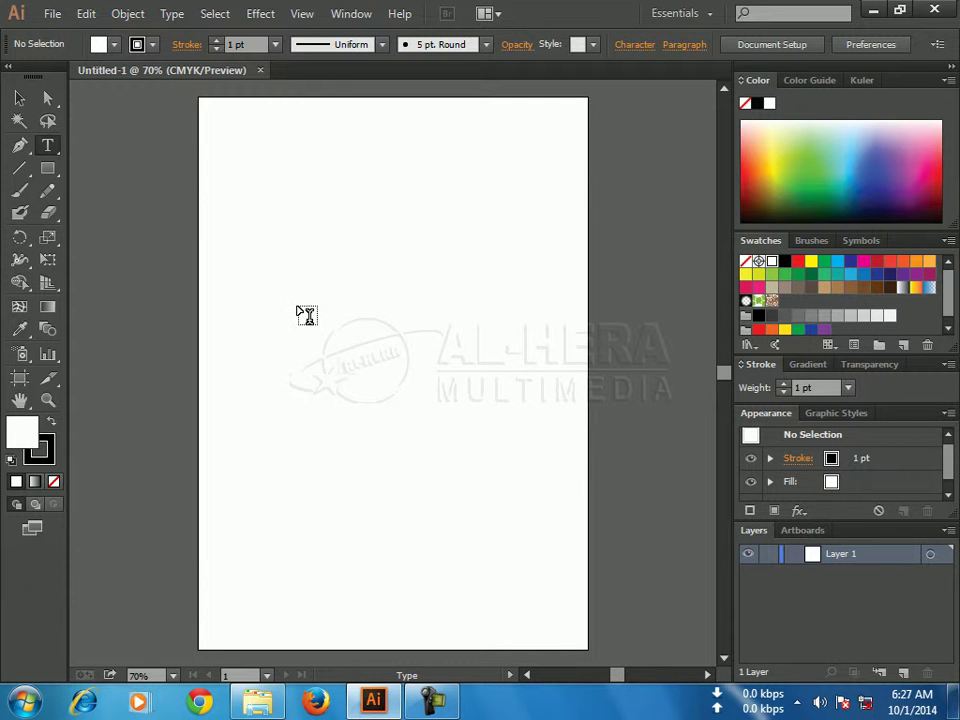
{"action": "key", "text": "ctrl"}
{"action": "key", "text": "ctrl+t"}
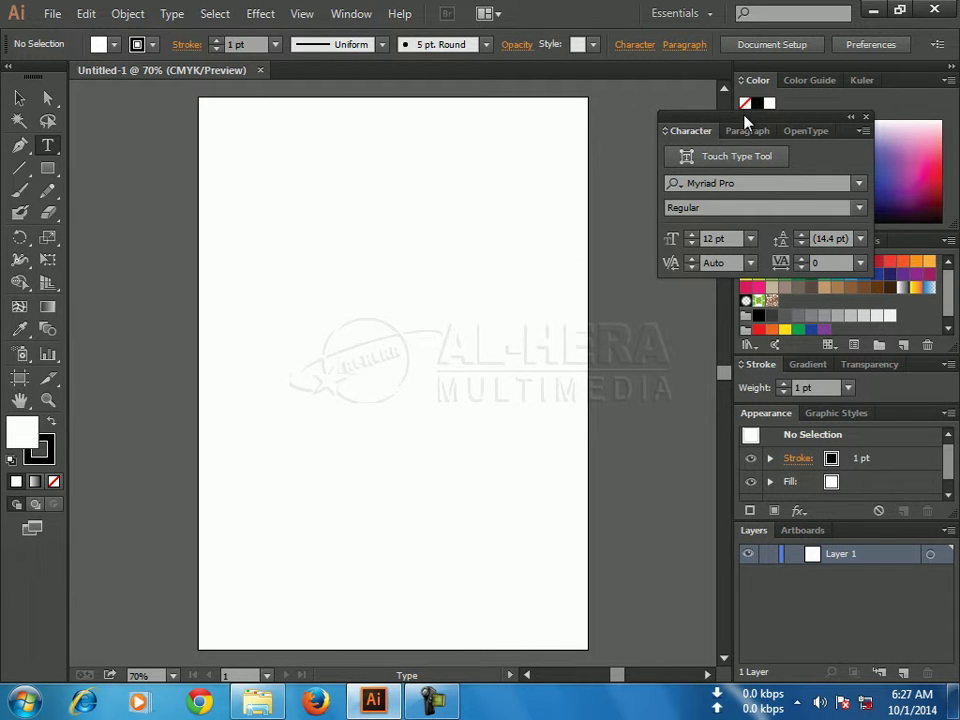
{"action": "left_click_drag", "start_coordinate": [744, 121], "coordinate": [827, 523]}
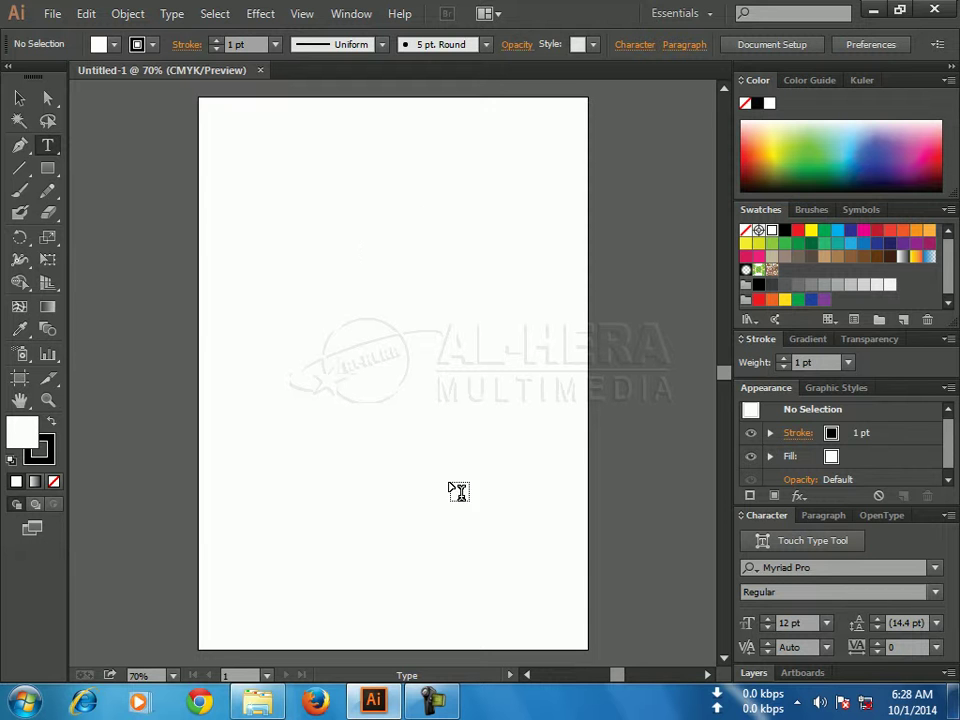
Add the point text "Al-Hera Multimedia" near the artboard's upper-left corner at a font size of 36 pt.
{"action": "left_click", "coordinate": [827, 623]}
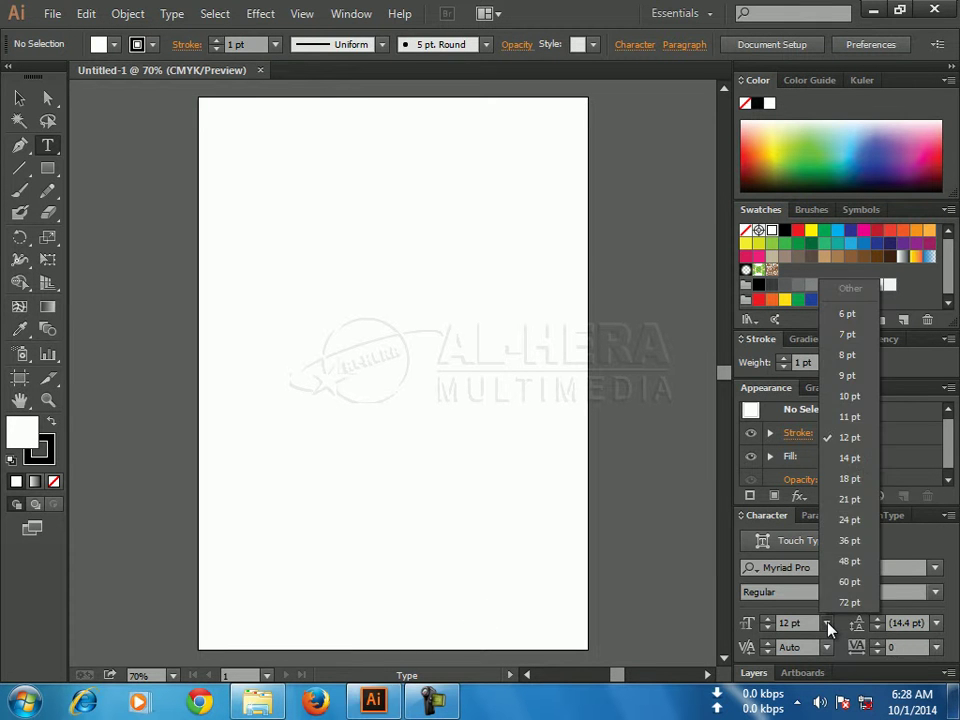
{"action": "left_click", "coordinate": [855, 541]}
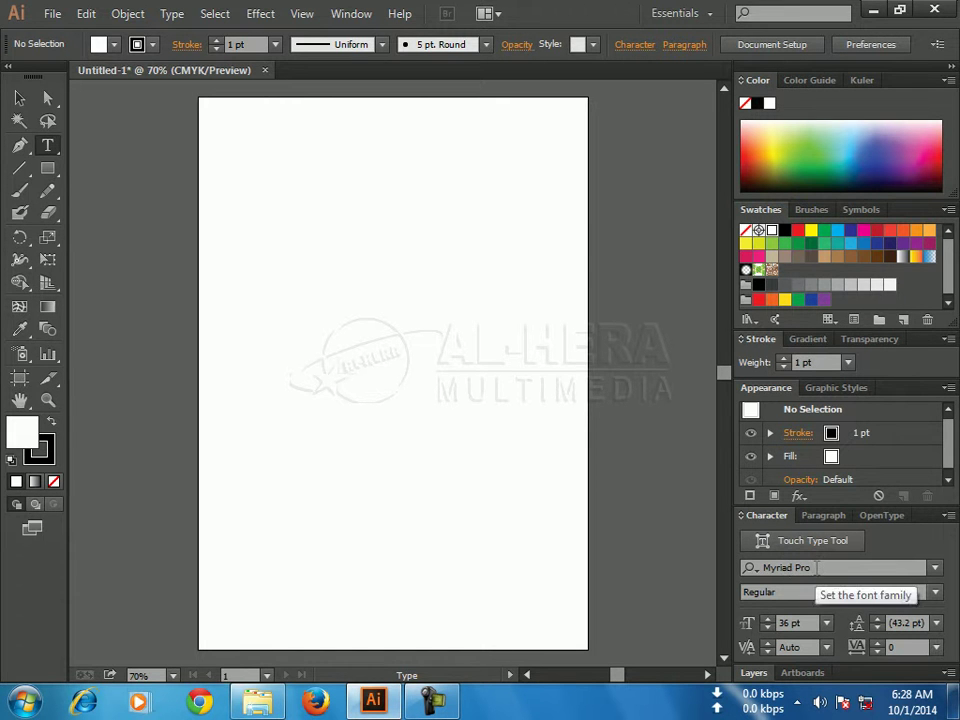
{"action": "left_click", "coordinate": [236, 162]}
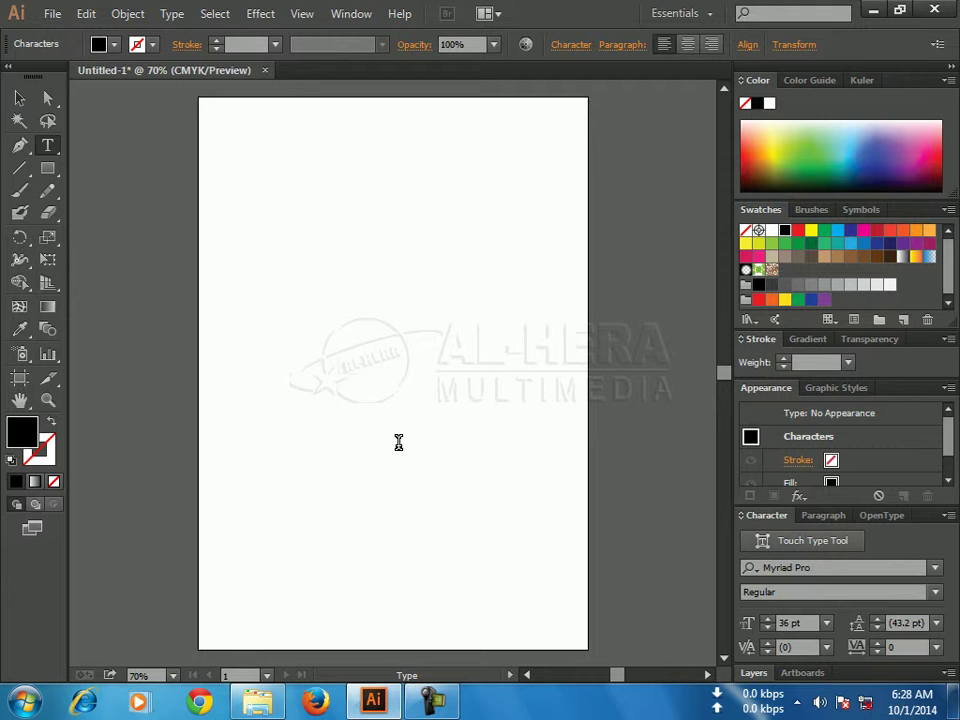
{"action": "type", "text": "AI"}
{"action": "type", "text": "-"}
{"action": "type", "text": "He"}
{"action": "type", "text": "ra"}
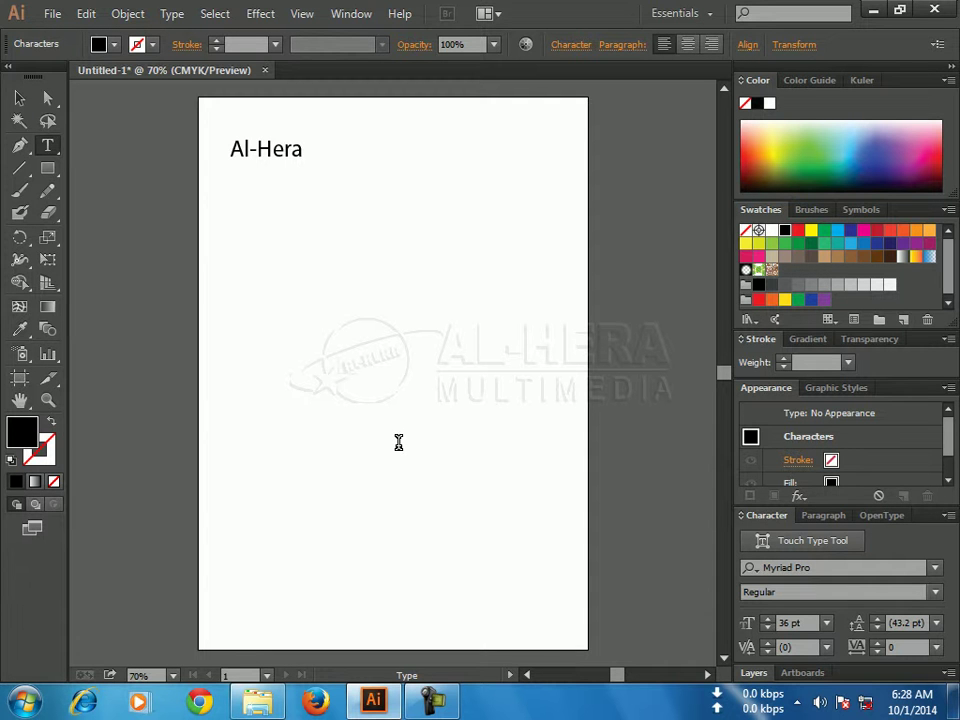
{"action": "type", "text": " Multimed"}
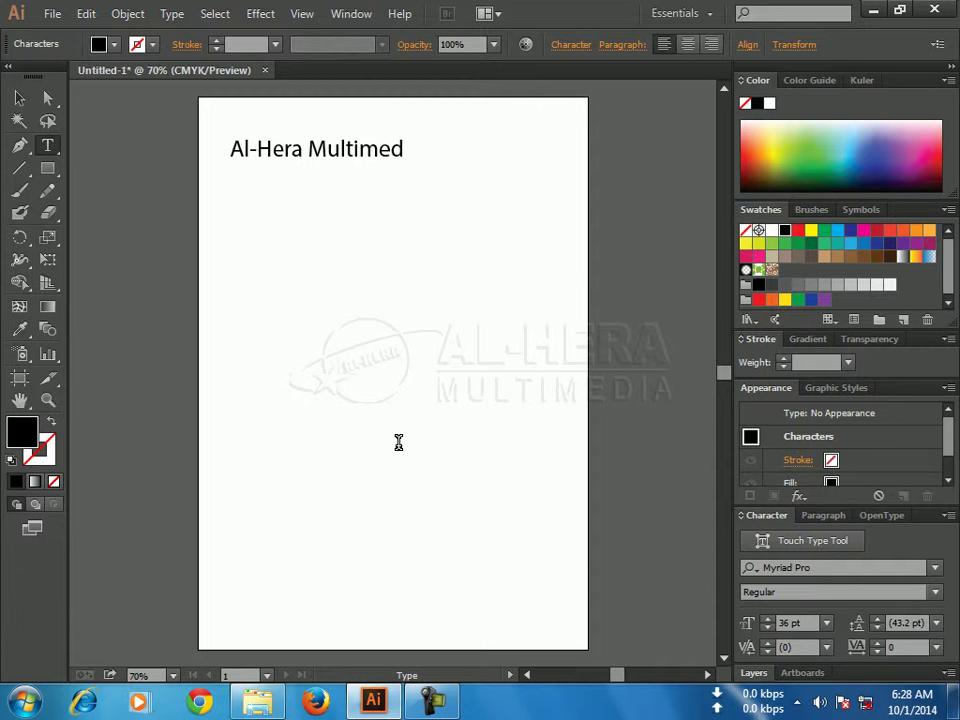
{"action": "type", "text": "ia"}
Change the font of the whole "Al-Hera Multimedia" text to Arial.
{"action": "left_click_drag", "start_coordinate": [439, 152], "coordinate": [191, 144]}
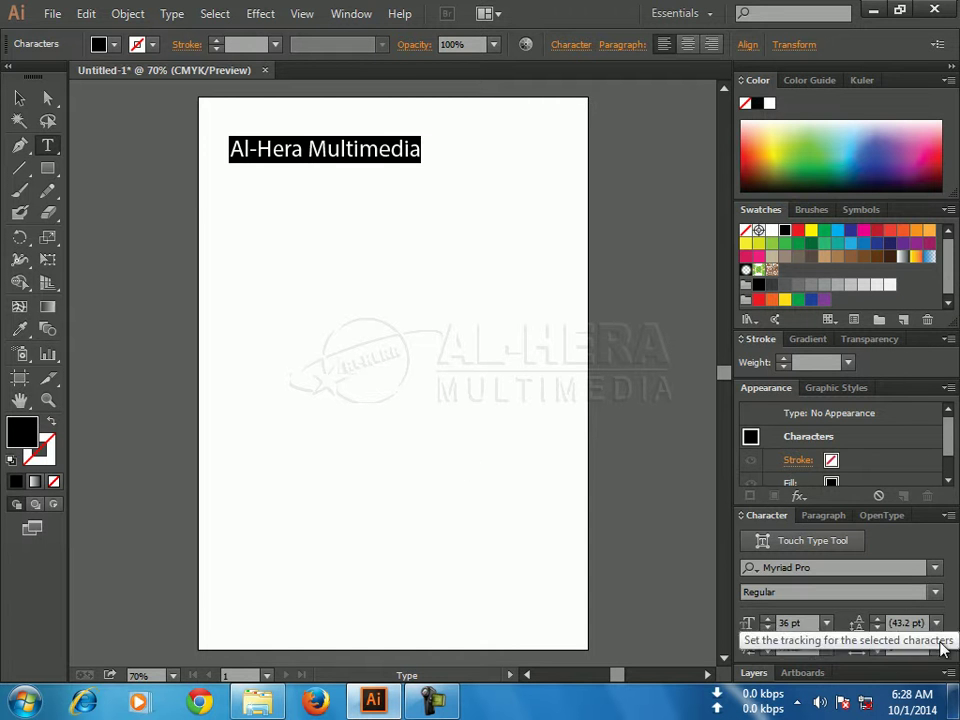
{"action": "left_click", "coordinate": [934, 568]}
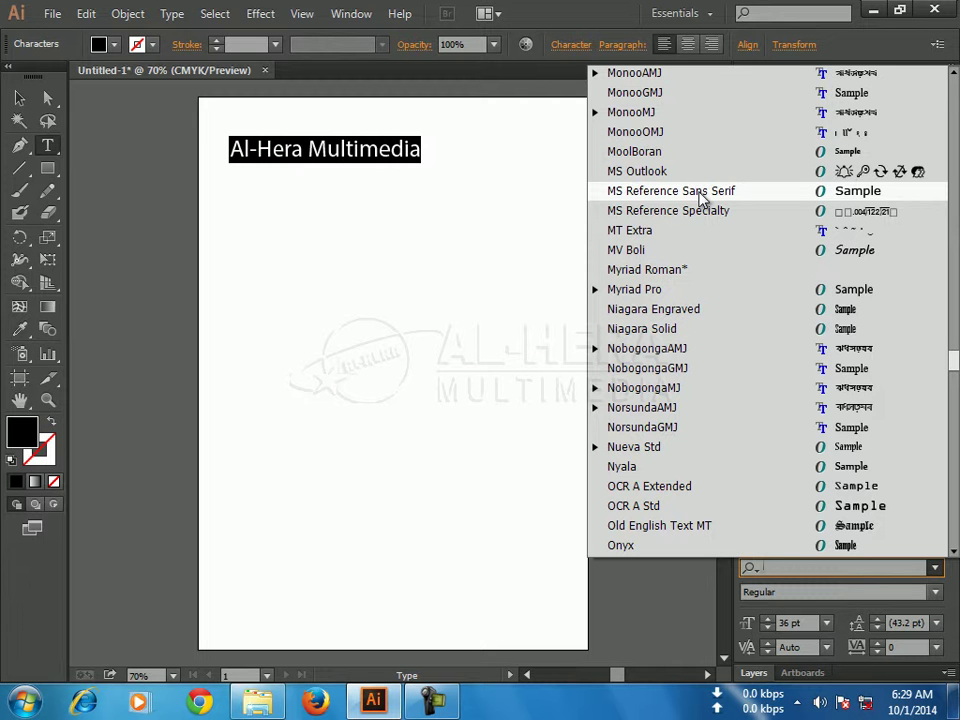
{"action": "scroll", "coordinate": [748, 290], "scroll_direction": "up", "scroll_amount": 15}
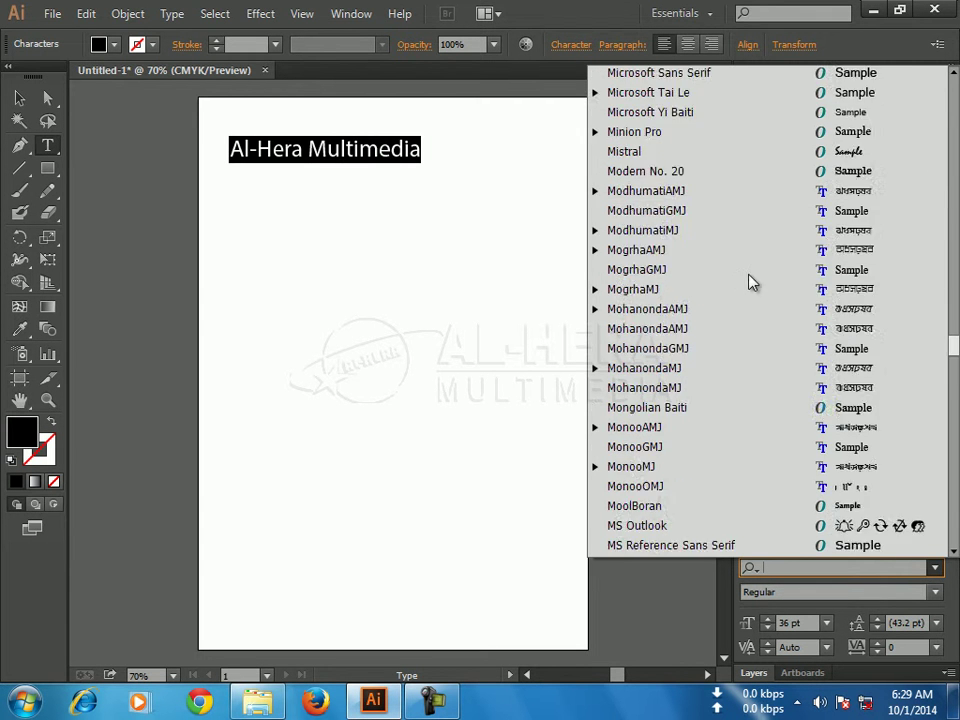
{"action": "scroll", "coordinate": [755, 325], "scroll_direction": "up", "scroll_amount": 10}
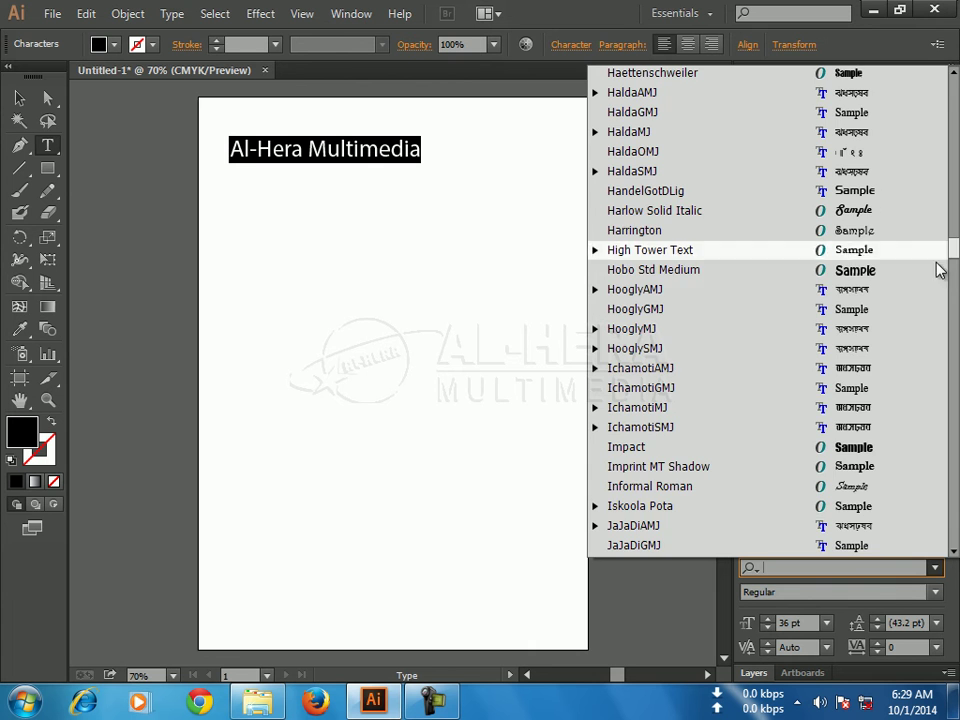
{"action": "left_click_drag", "start_coordinate": [942, 268], "coordinate": [947, 73]}
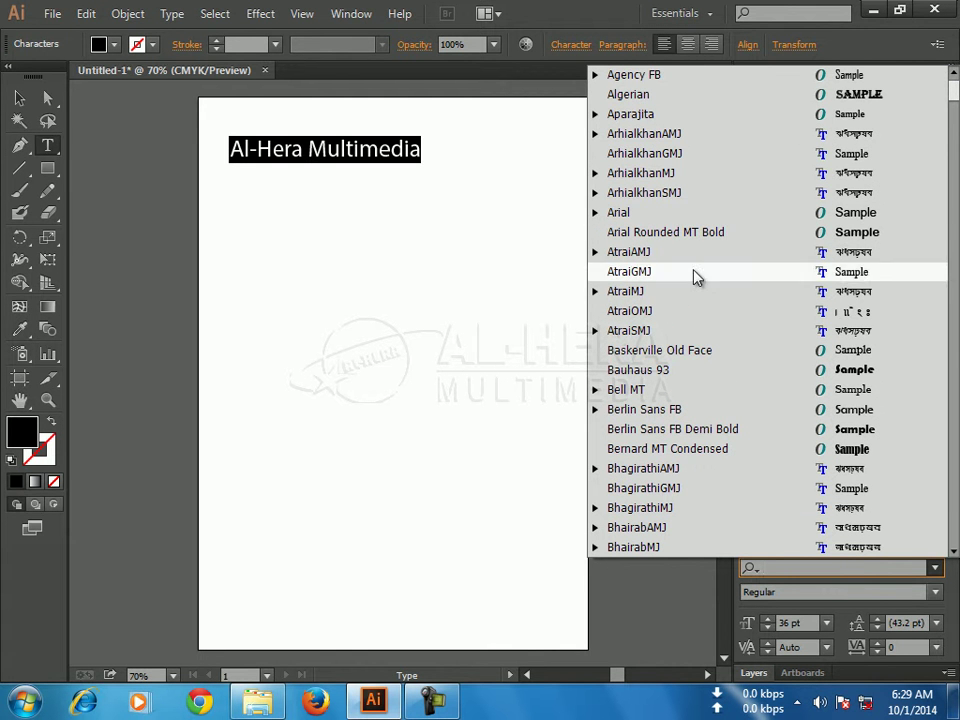
{"action": "left_click", "coordinate": [645, 212]}
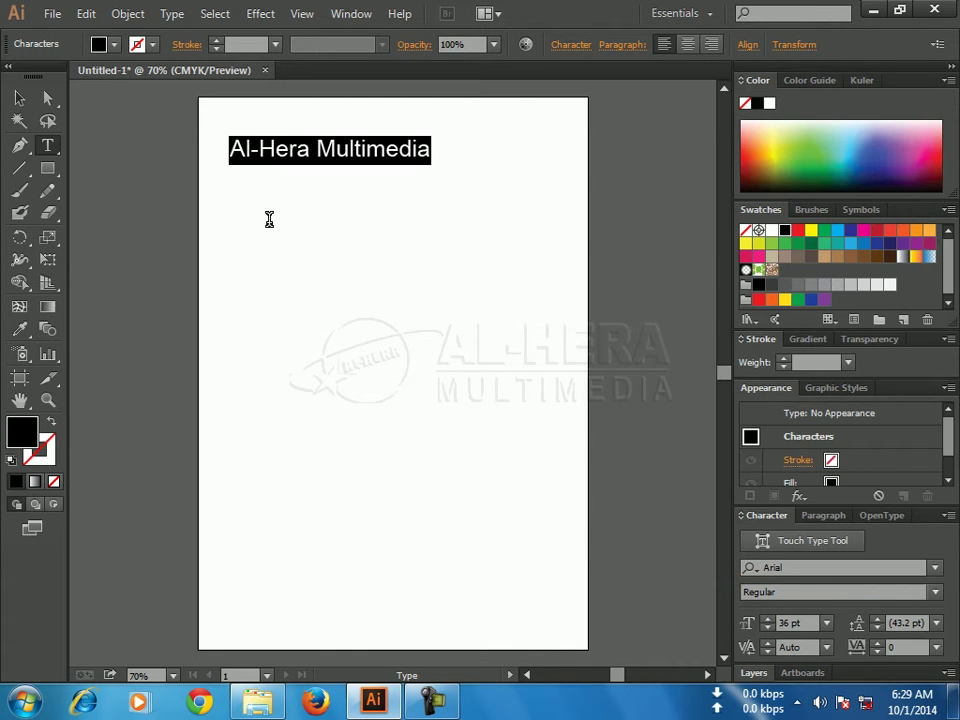
Set the font size of the whole "Al-Hera Multimedia" text to 48 pt.
{"action": "left_click_drag", "start_coordinate": [446, 150], "coordinate": [219, 158]}
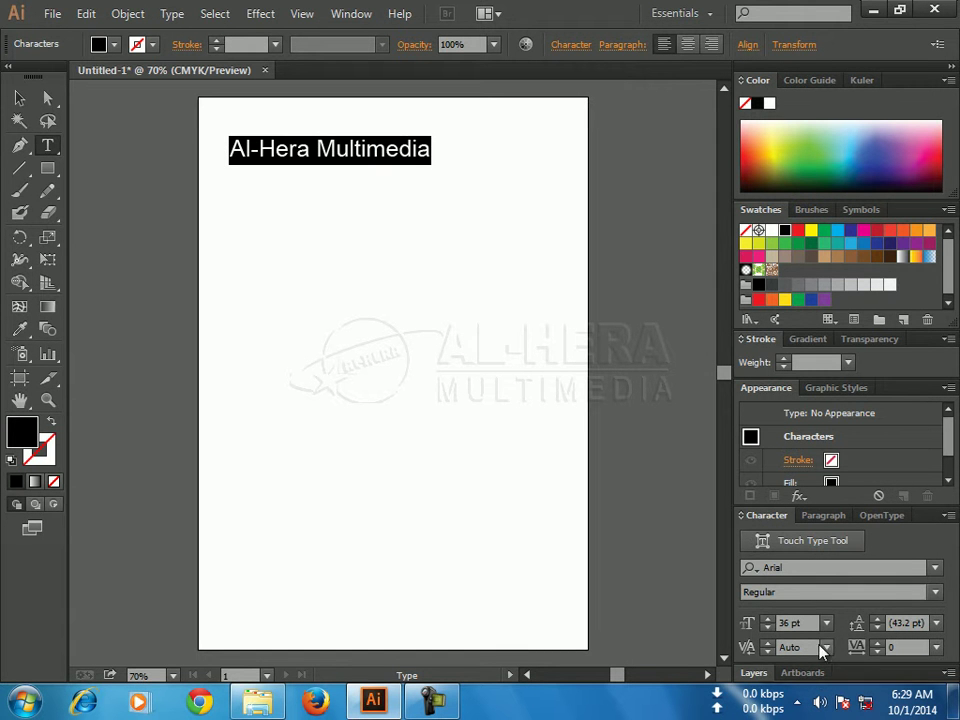
{"action": "left_click", "coordinate": [826, 626]}
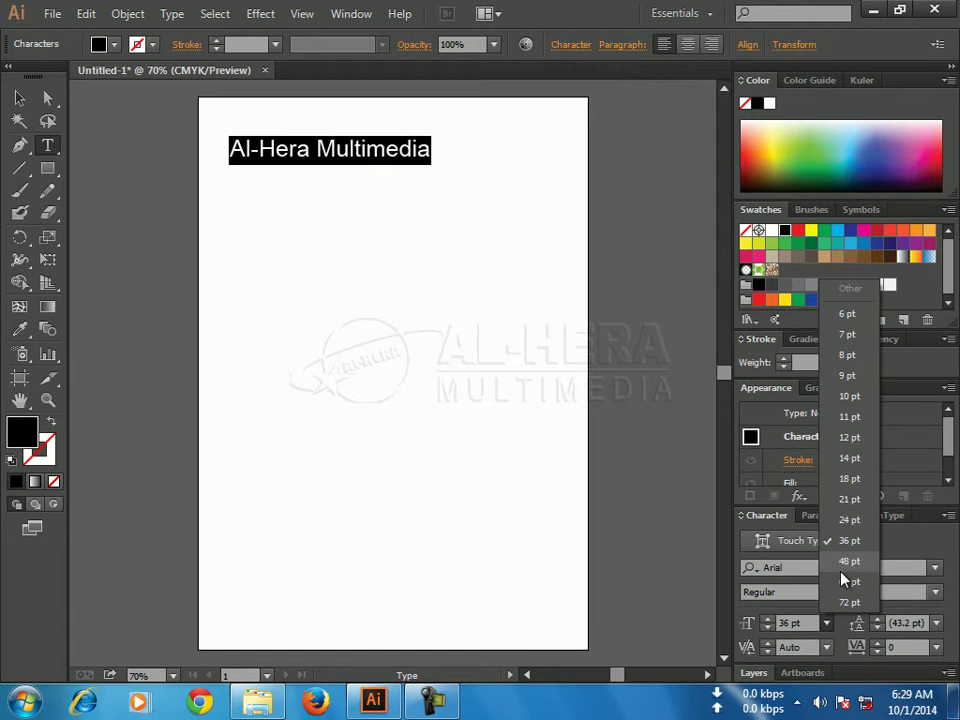
{"action": "left_click", "coordinate": [841, 562]}
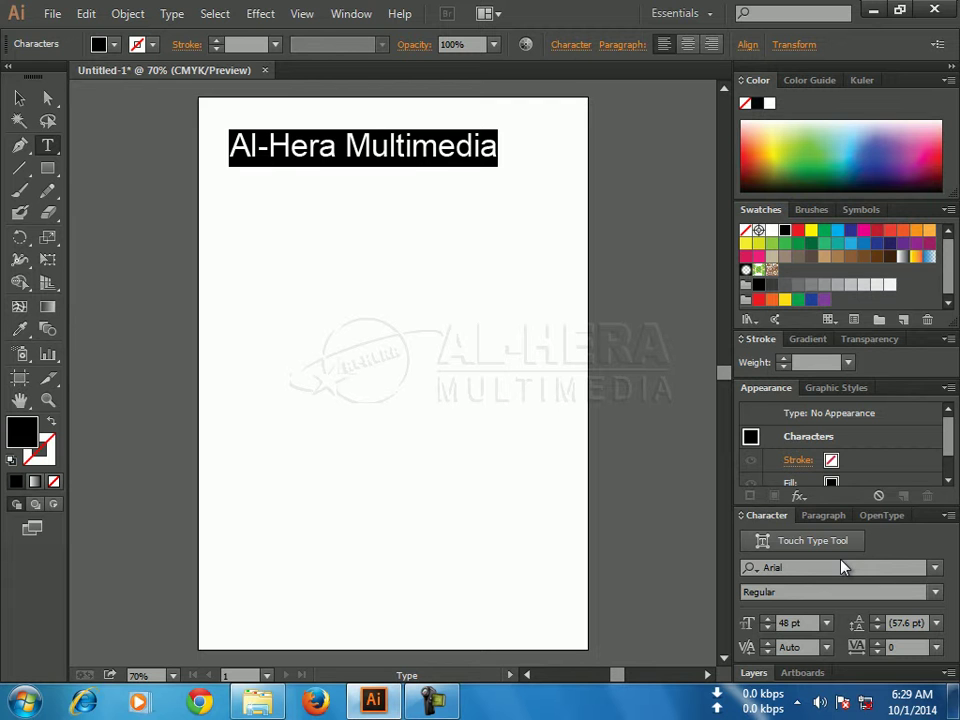
{"action": "left_click", "coordinate": [500, 147]}
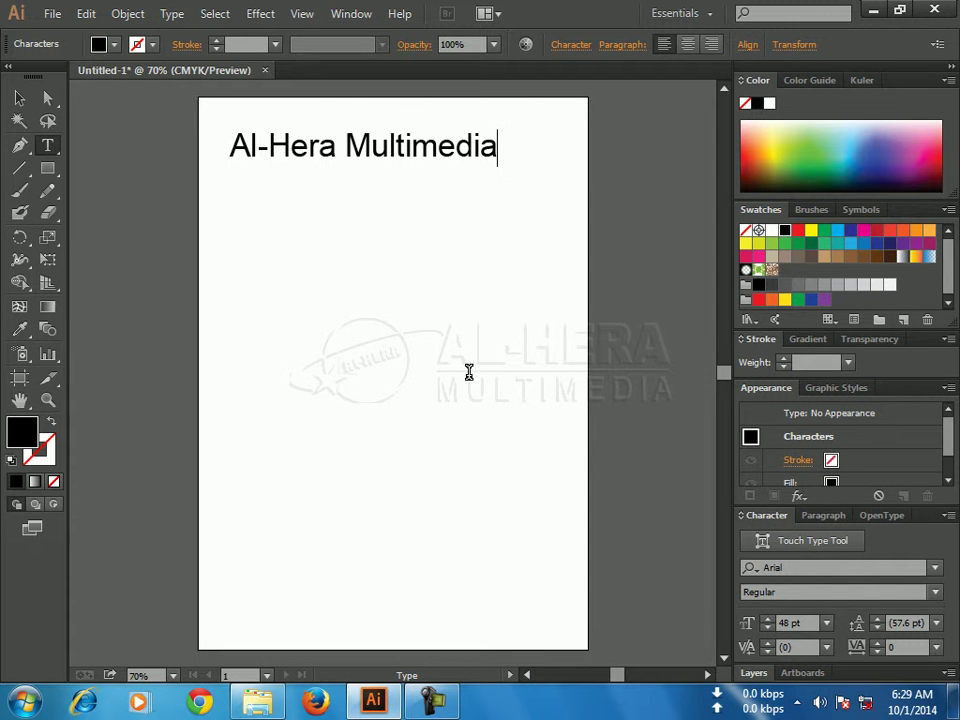
Scale the "Al-Hera Multimedia" text up slightly from its center to about 50 pt, and delete the text object.
{"action": "left_click", "coordinate": [57, 149]}
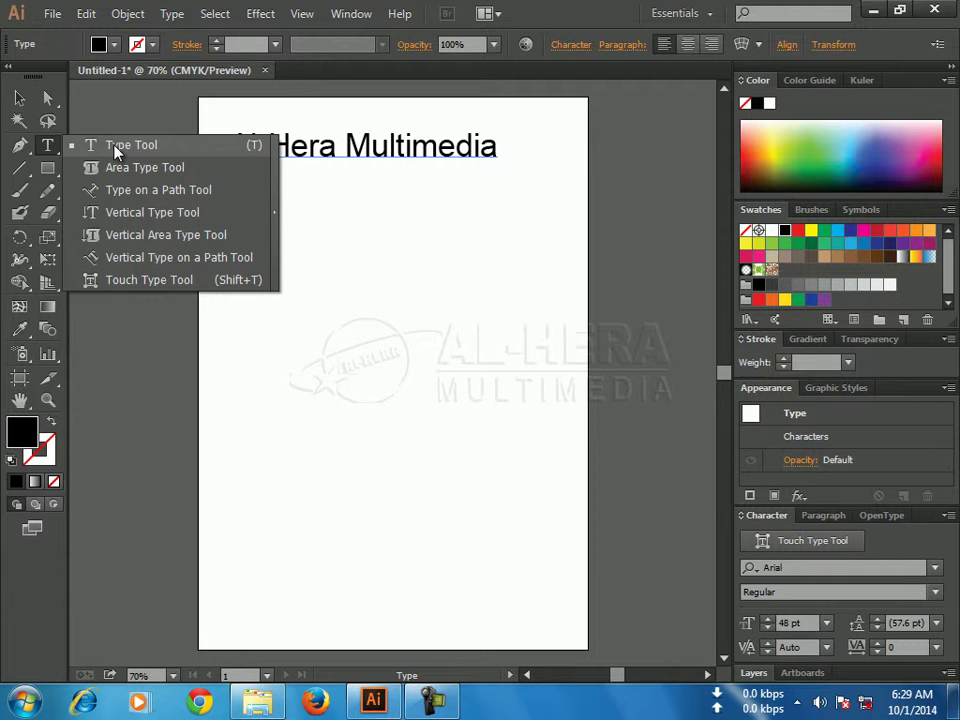
{"action": "left_click", "coordinate": [114, 124]}
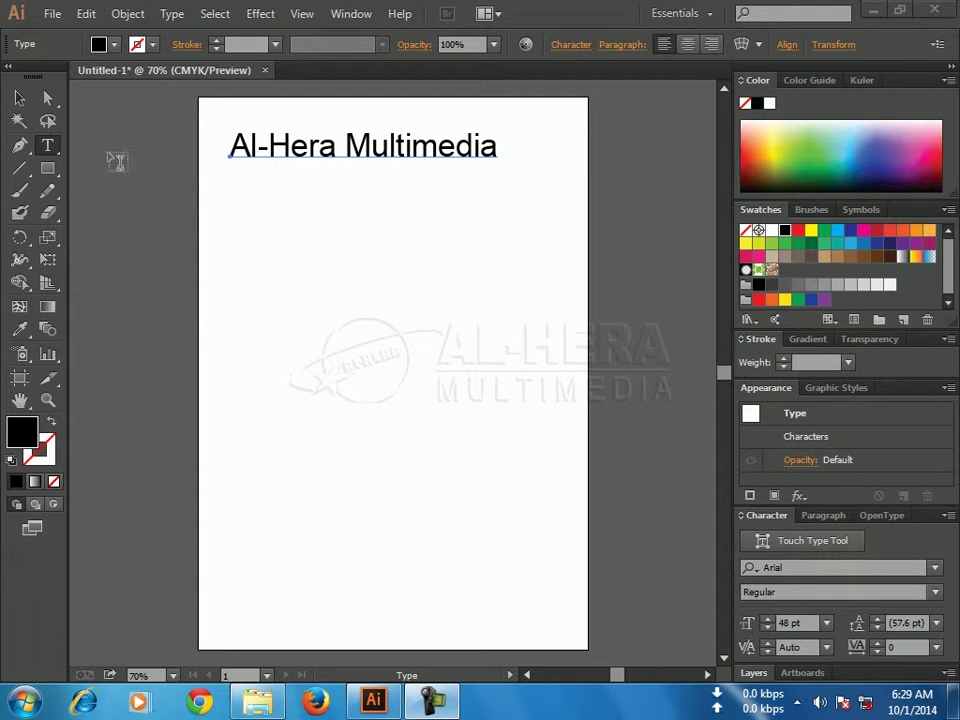
{"action": "left_click", "coordinate": [17, 99]}
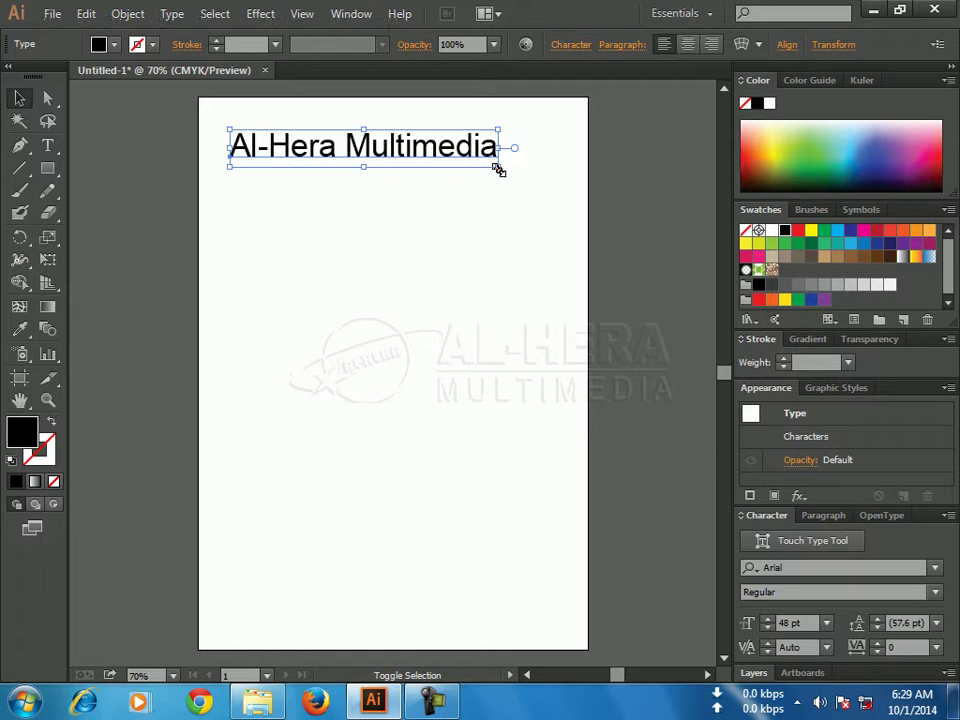
{"action": "mouse_move", "coordinate": [498, 168]}
{"action": "left_mouse_down"}
{"action": "mouse_move", "coordinate": [534, 193]}
{"action": "mouse_move", "coordinate": [503, 168]}
{"action": "left_mouse_up"}
{"action": "left_click", "coordinate": [478, 261]}
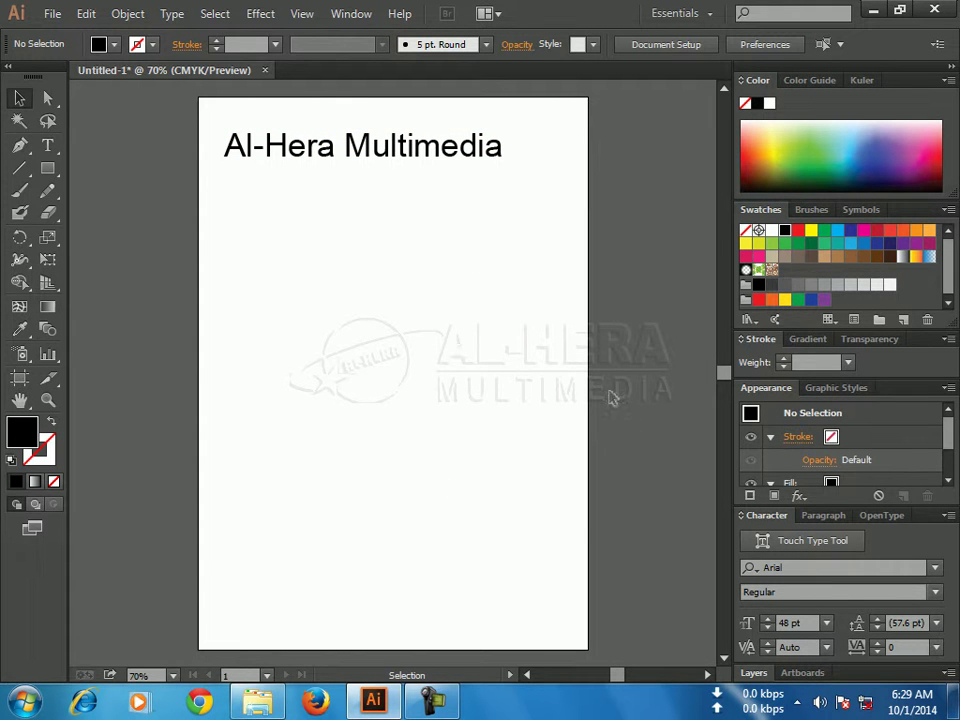
{"action": "left_click", "coordinate": [342, 152]}
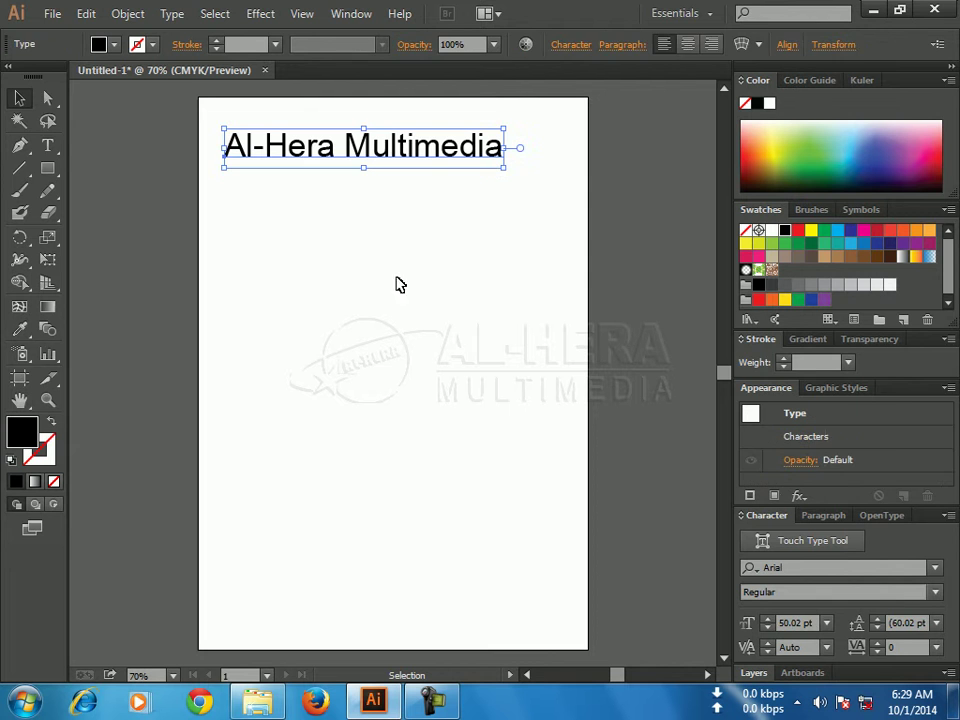
{"action": "key", "text": "Delete"}
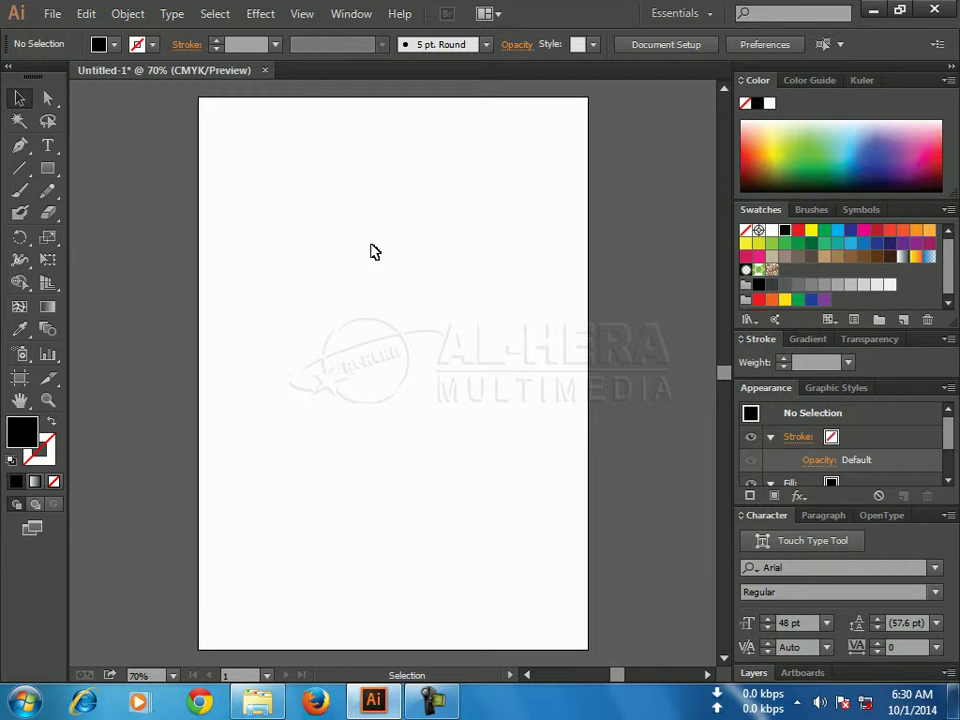
{"action": "left_click", "coordinate": [58, 151]}
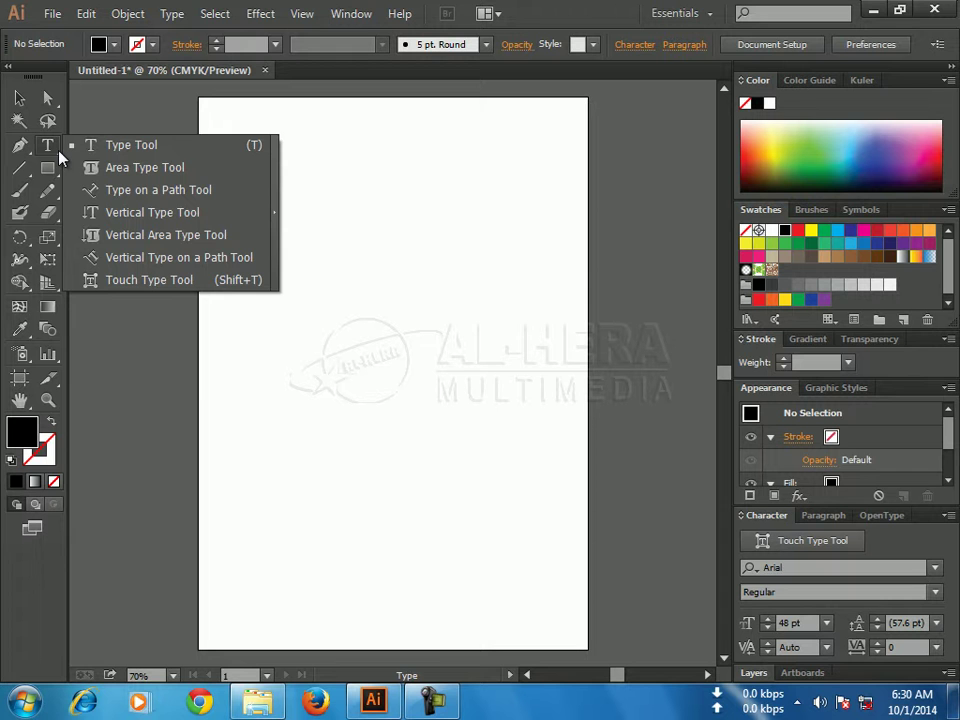
{"action": "left_click", "coordinate": [118, 104]}
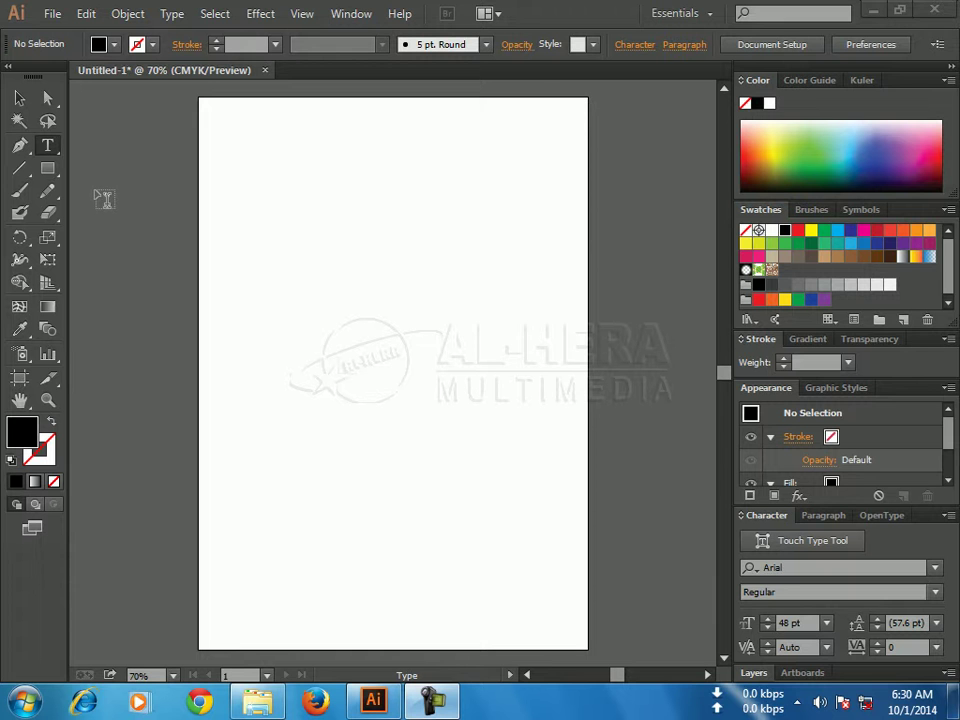
Draw a wide black-filled rectangle with no stroke in the upper half of the artboard, and delete it.
{"action": "left_click_drag", "start_coordinate": [59, 177], "coordinate": [143, 184]}
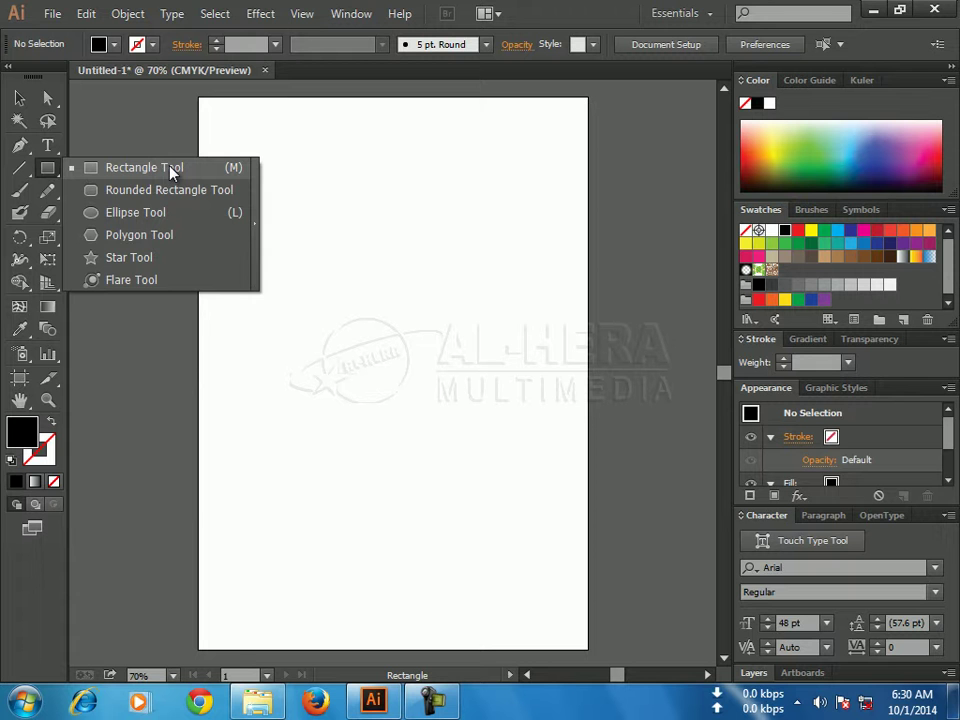
{"action": "left_click_drag", "start_coordinate": [160, 174], "coordinate": [159, 172]}
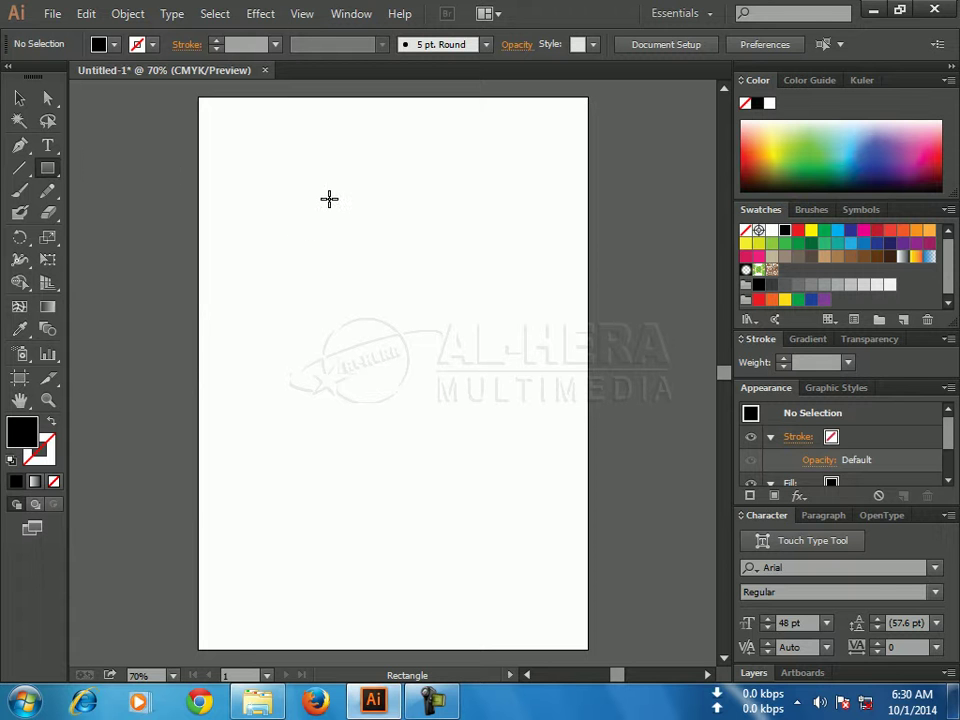
{"action": "left_click_drag", "start_coordinate": [303, 177], "coordinate": [544, 313]}
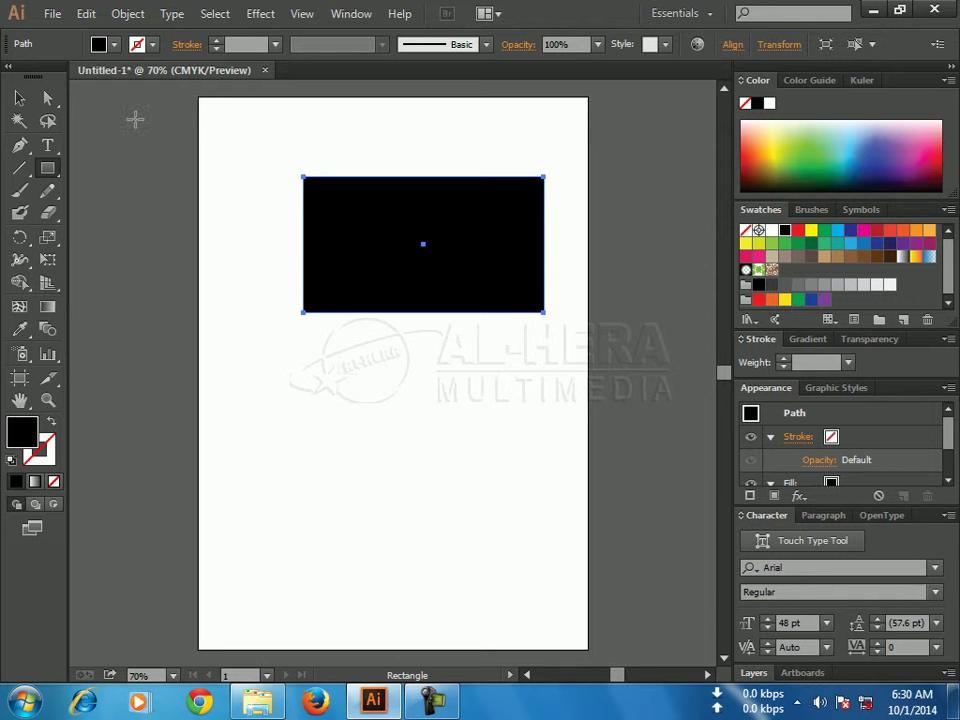
{"action": "left_click", "coordinate": [19, 97]}
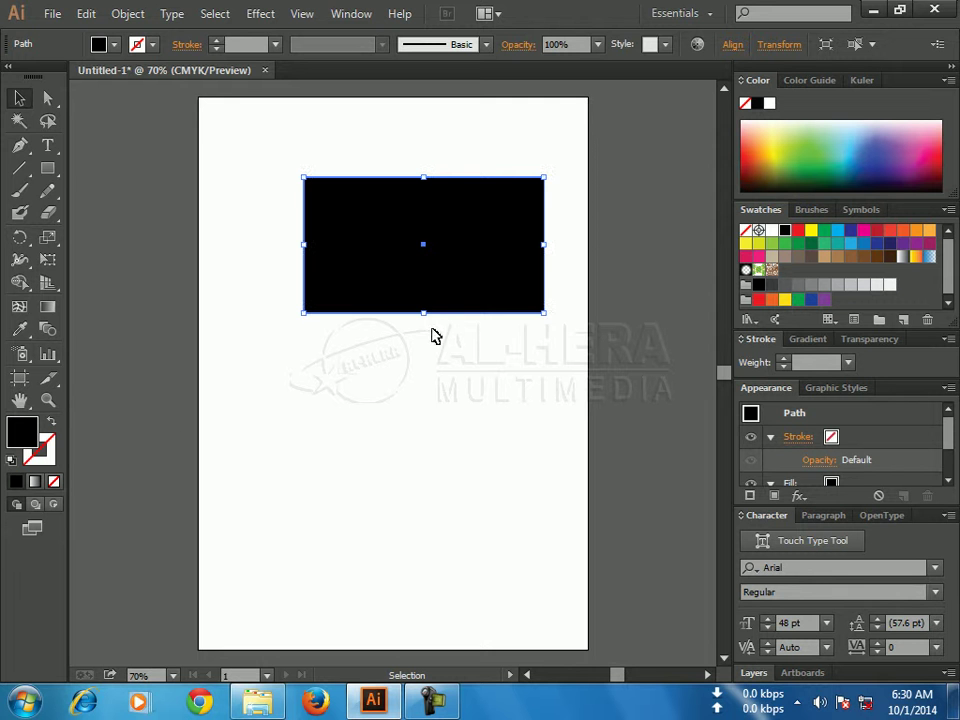
{"action": "key", "text": "Delete"}
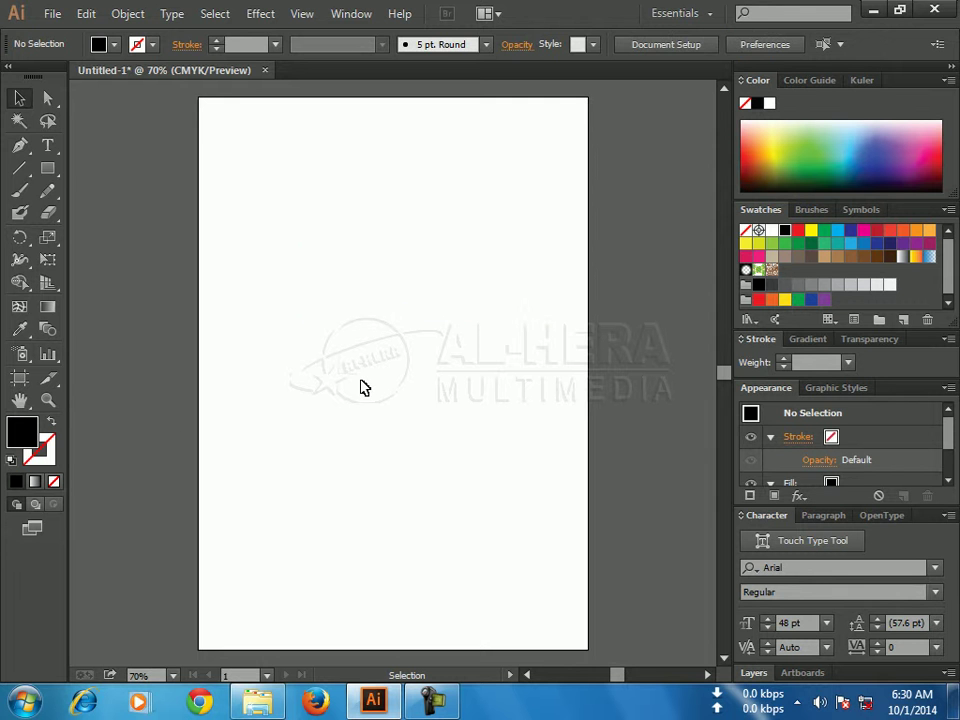
Set the fill color to white (FFFFFF).
{"action": "double_click", "coordinate": [25, 433]}
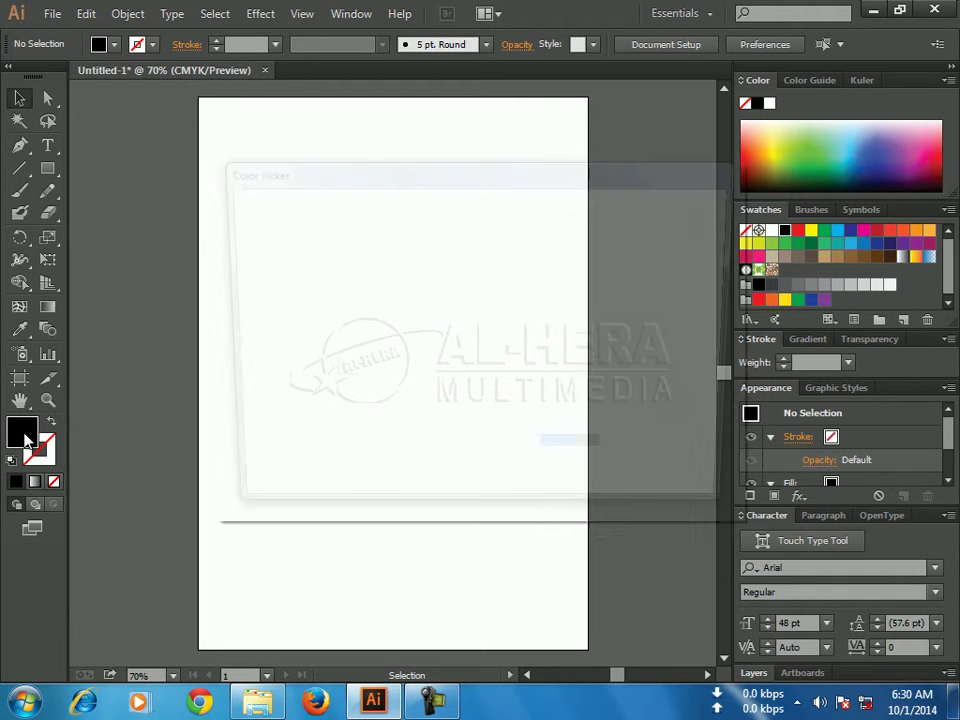
{"action": "mouse_move", "coordinate": [259, 429]}
{"action": "left_mouse_down"}
{"action": "mouse_move", "coordinate": [197, 191]}
{"action": "mouse_move", "coordinate": [253, 433]}
{"action": "mouse_move", "coordinate": [227, 210]}
{"action": "mouse_move", "coordinate": [219, 212]}
{"action": "left_mouse_up"}
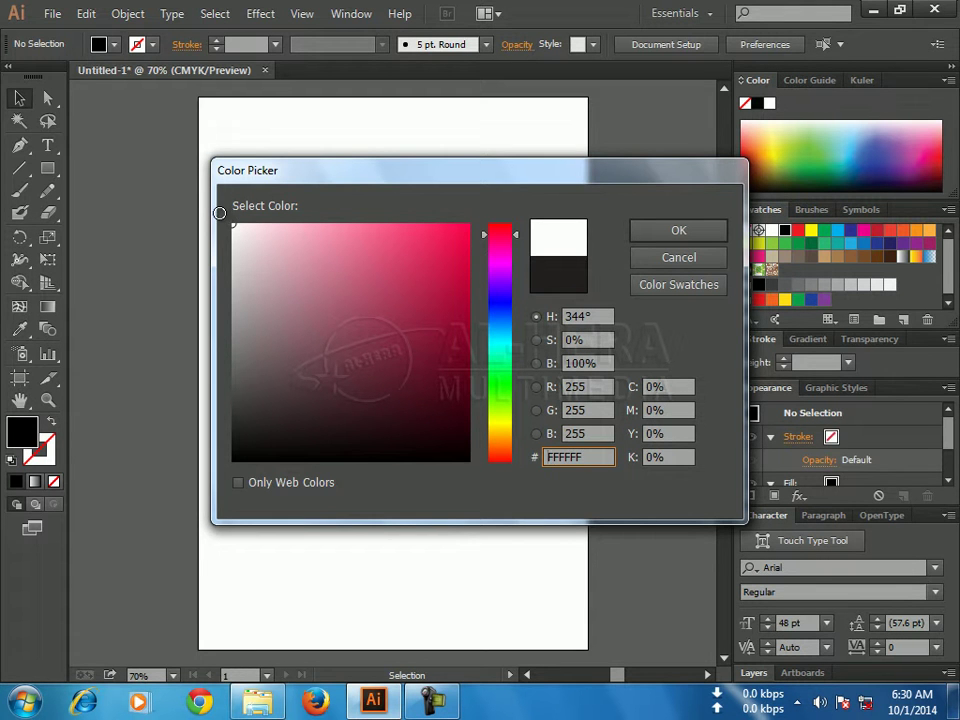
{"action": "left_click", "coordinate": [677, 229]}
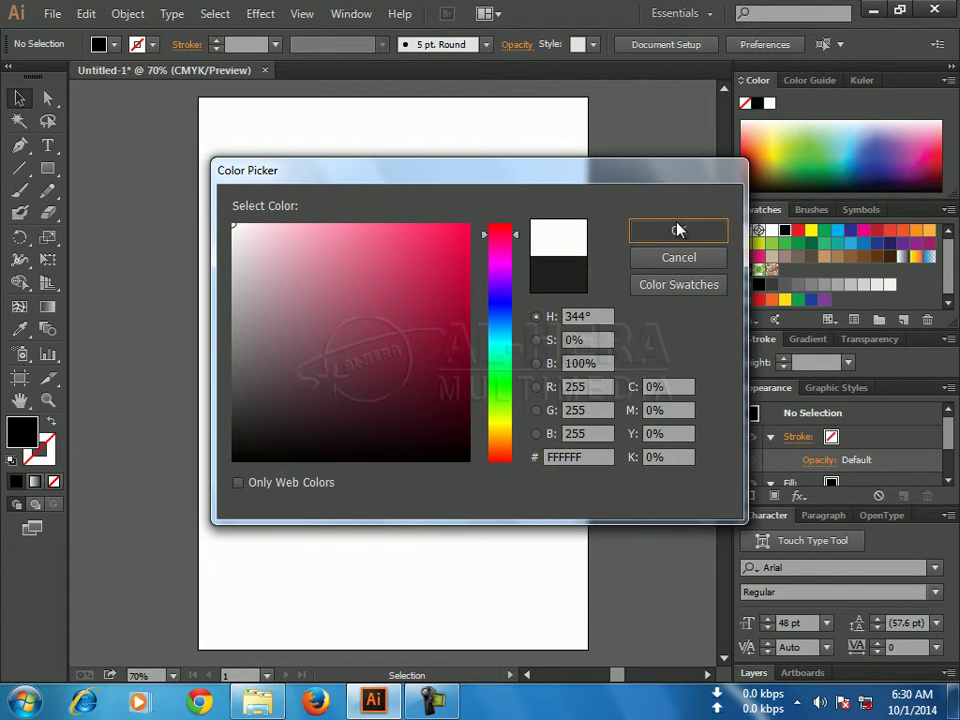
Set the stroke color to black, keeping the fill white.
{"action": "double_click", "coordinate": [50, 442]}
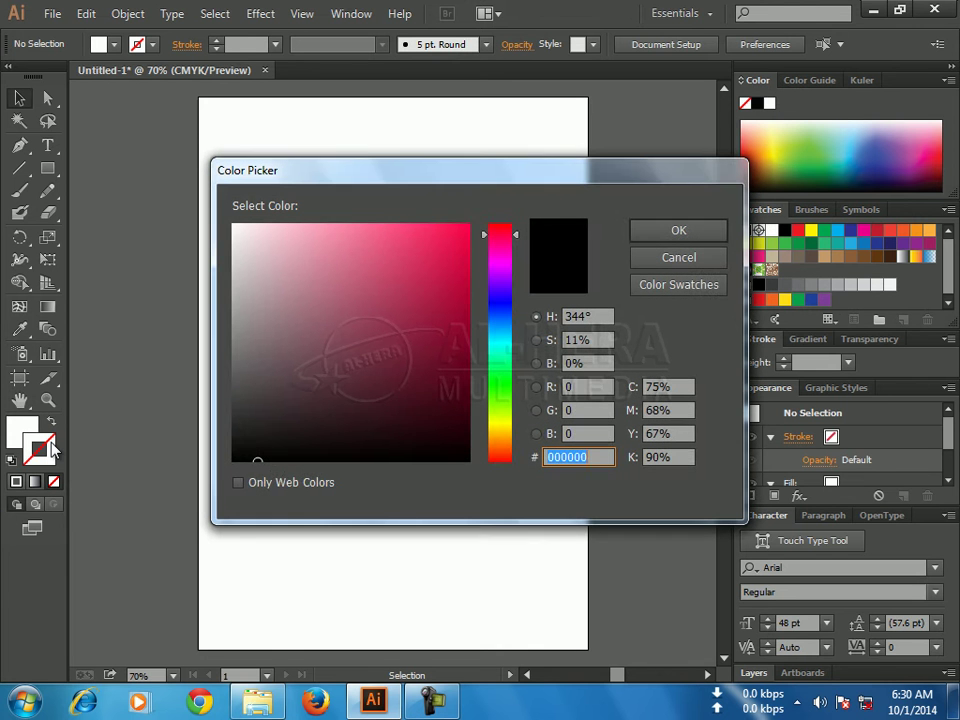
{"action": "left_click", "coordinate": [254, 461]}
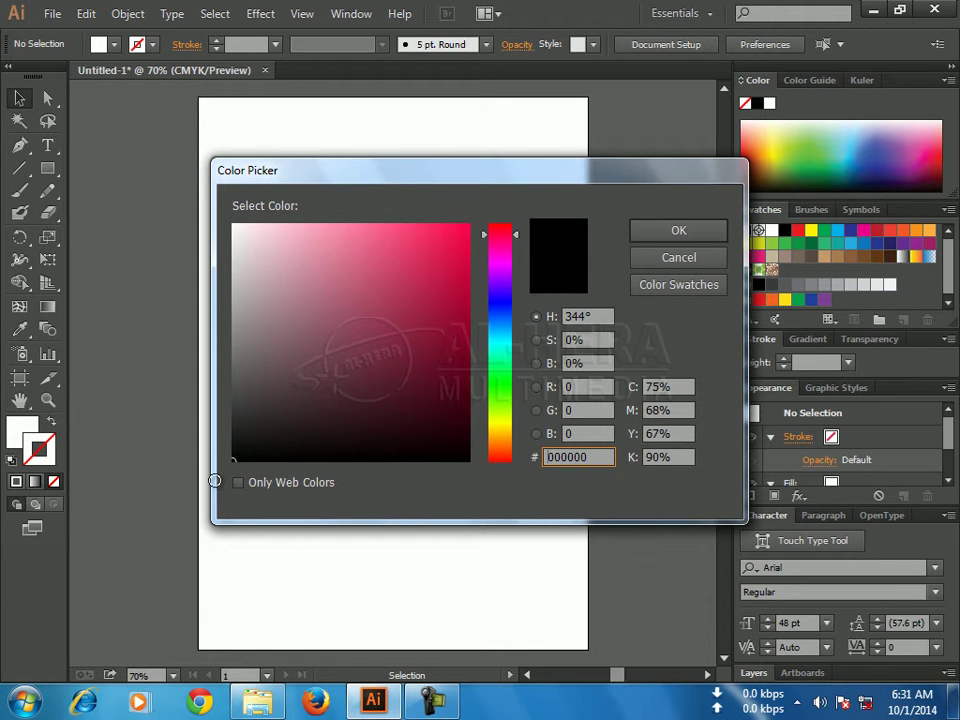
{"action": "left_click", "coordinate": [676, 230]}
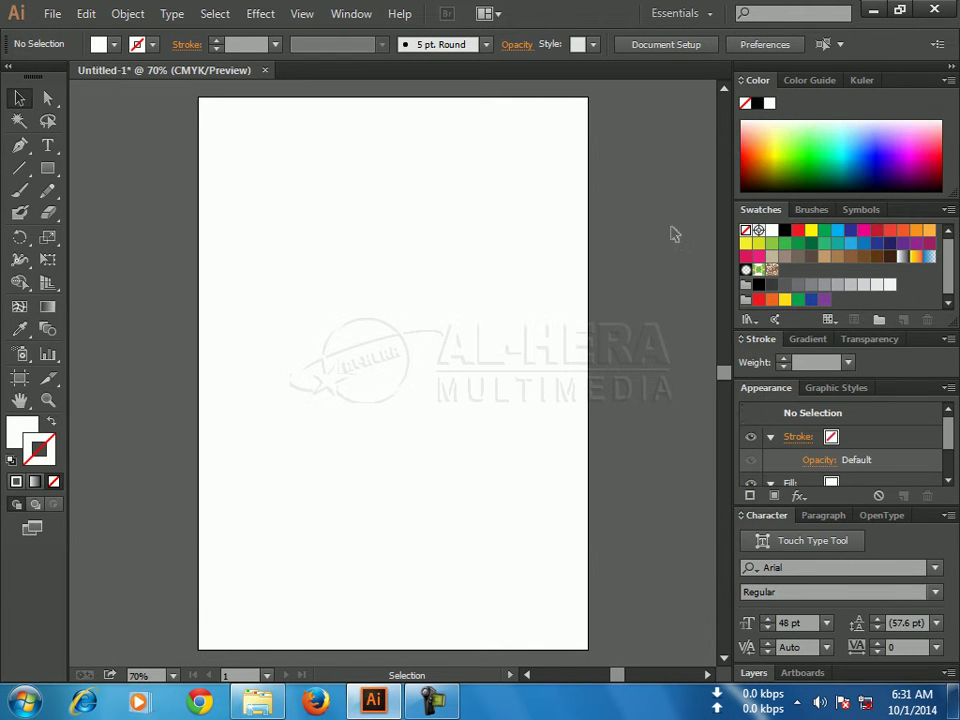
{"action": "double_click", "coordinate": [45, 455]}
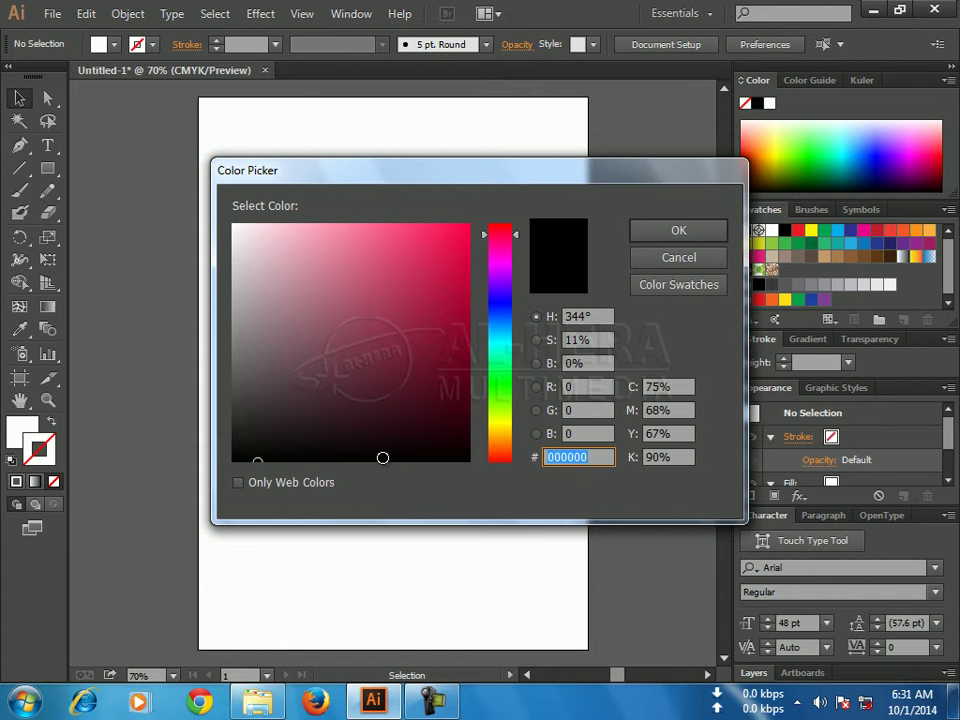
{"action": "left_click", "coordinate": [382, 457]}
{"action": "left_click", "coordinate": [687, 235]}
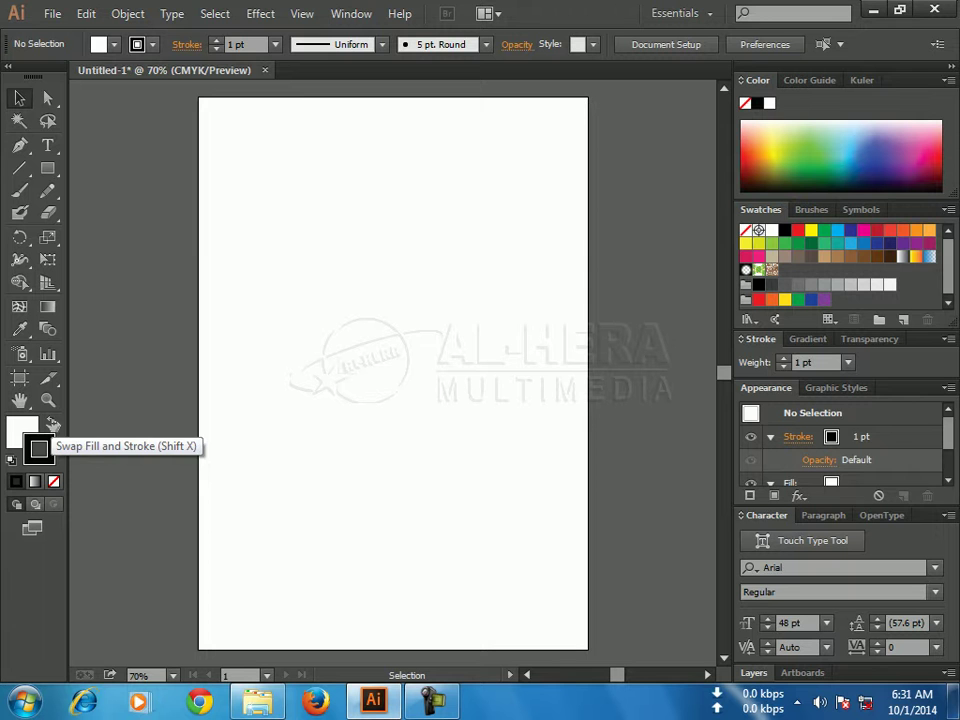
{"action": "left_click", "coordinate": [52, 424]}
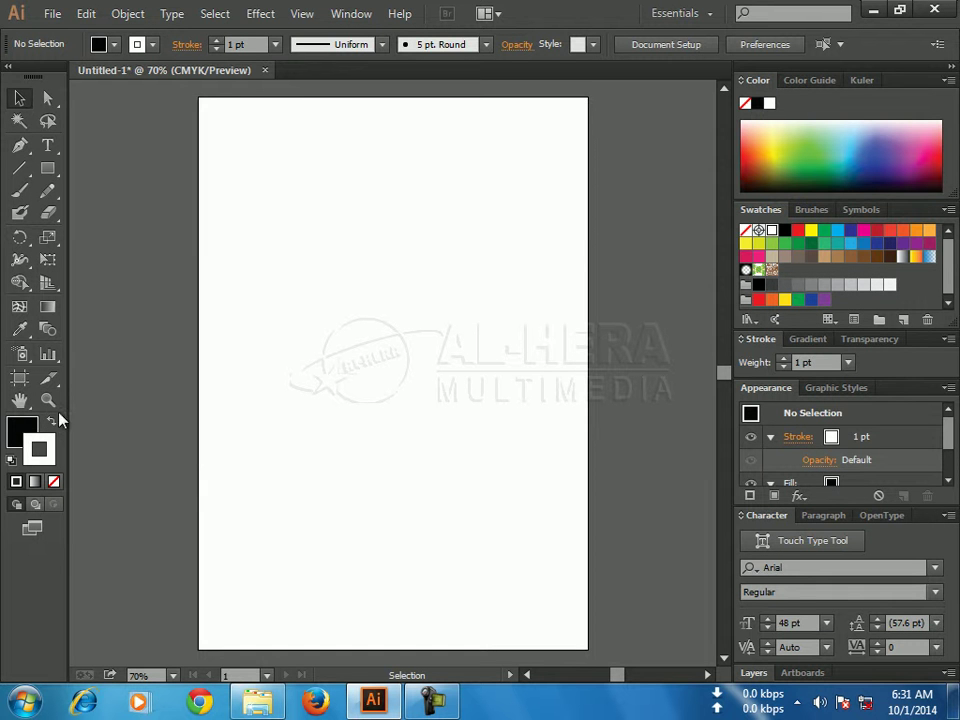
{"action": "left_click", "coordinate": [52, 422]}
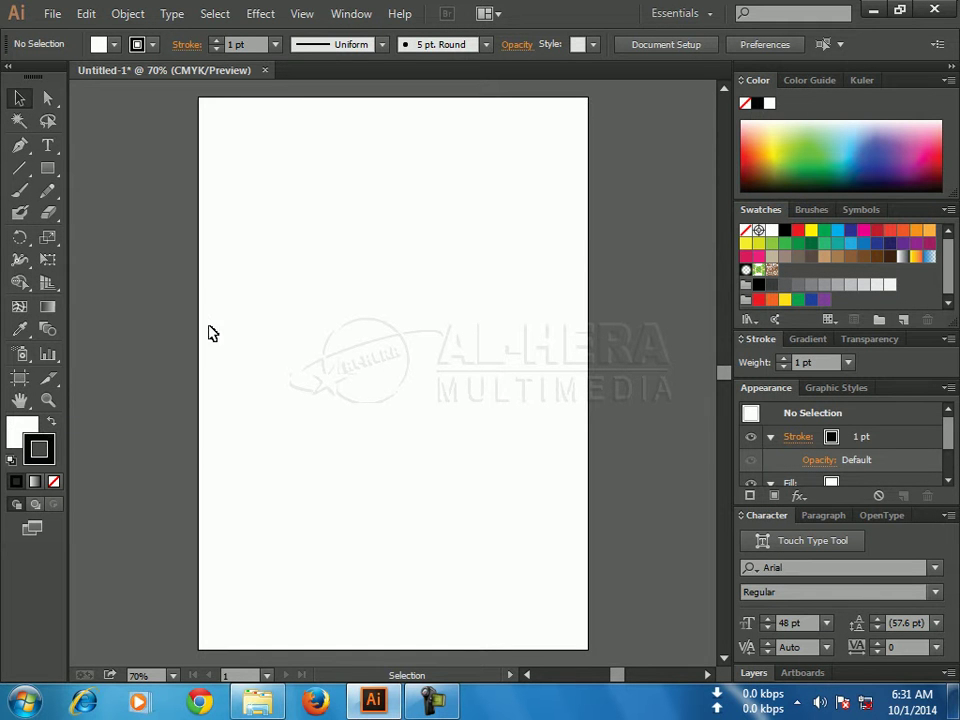
Draw a wide white rectangle with a 1 pt black stroke in the artboard's upper half and convert it to a text area with the Area Type tool.
{"action": "left_click", "coordinate": [47, 168]}
{"action": "left_click_drag", "start_coordinate": [274, 172], "coordinate": [545, 270]}
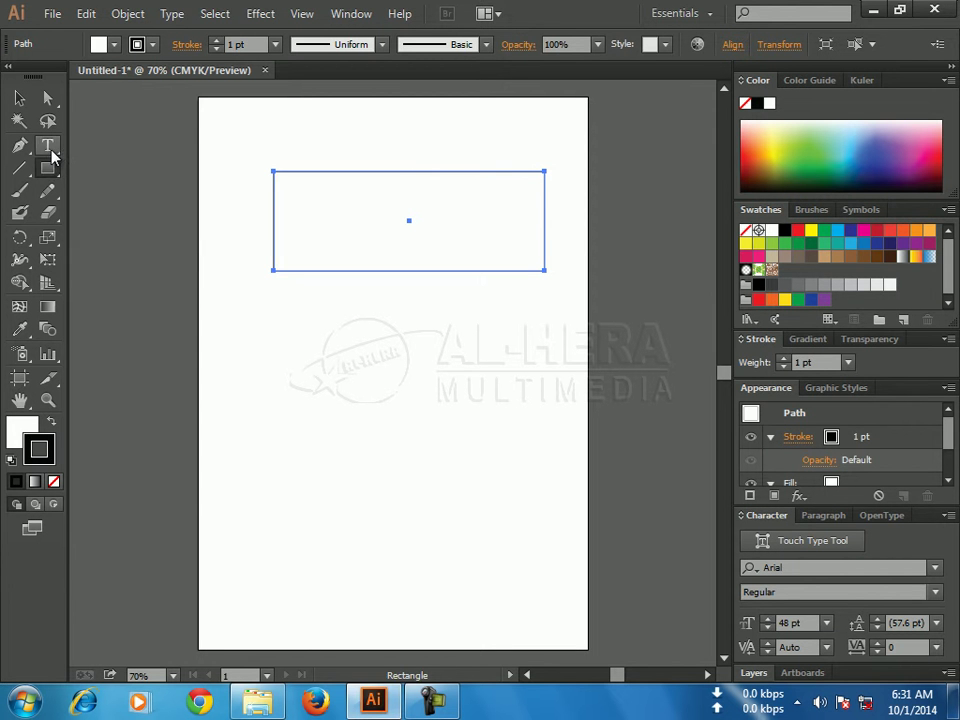
{"action": "left_click", "coordinate": [50, 150]}
{"action": "left_click", "coordinate": [145, 170]}
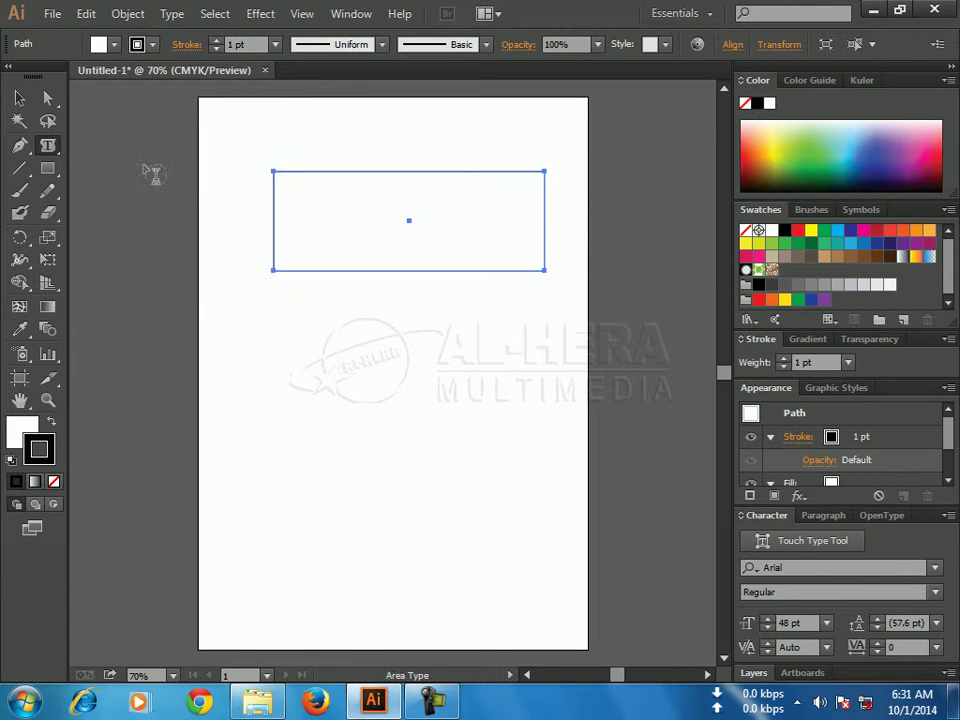
{"action": "left_click", "coordinate": [265, 166]}
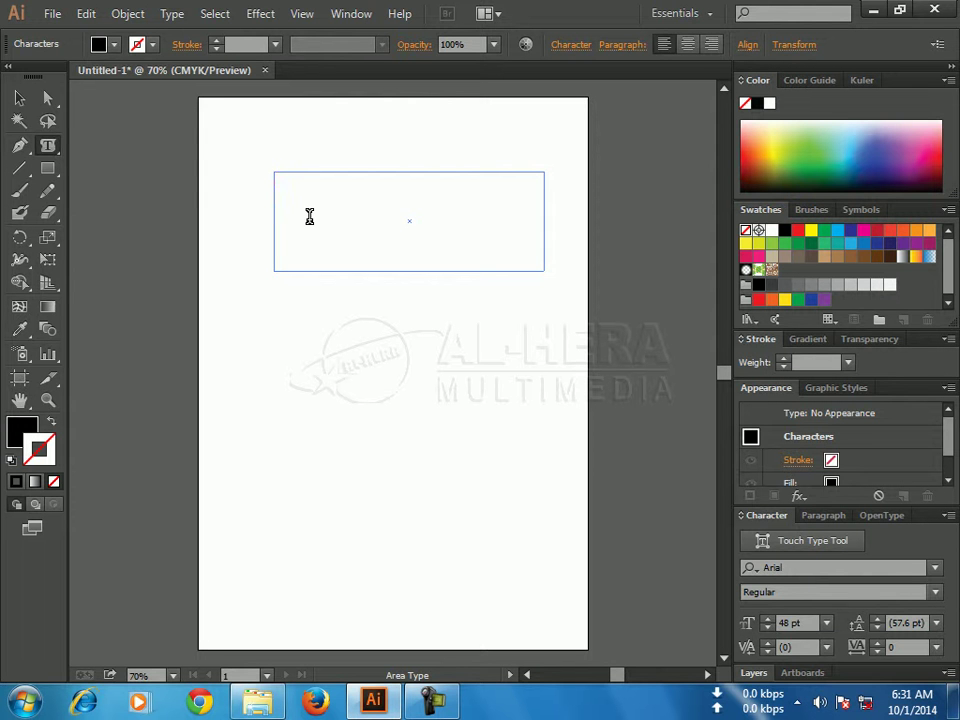
Fill the rectangular text area with "Al hera multimedia it" and filler letters down to its third line, and delete the text object.
{"action": "type", "text": "AI hera "}
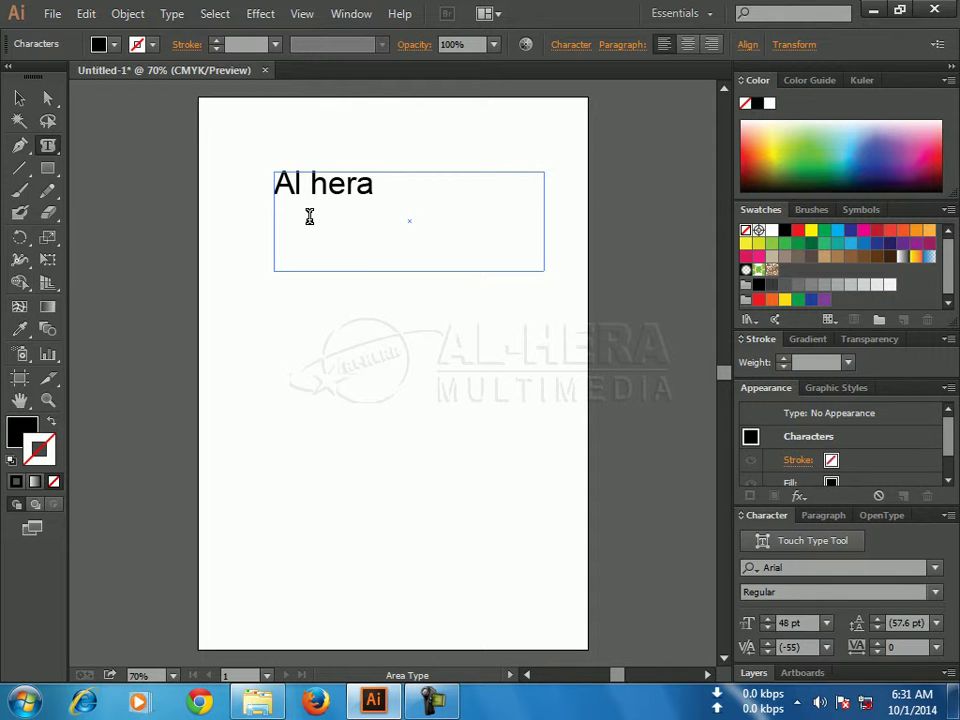
{"action": "type", "text": "multime"}
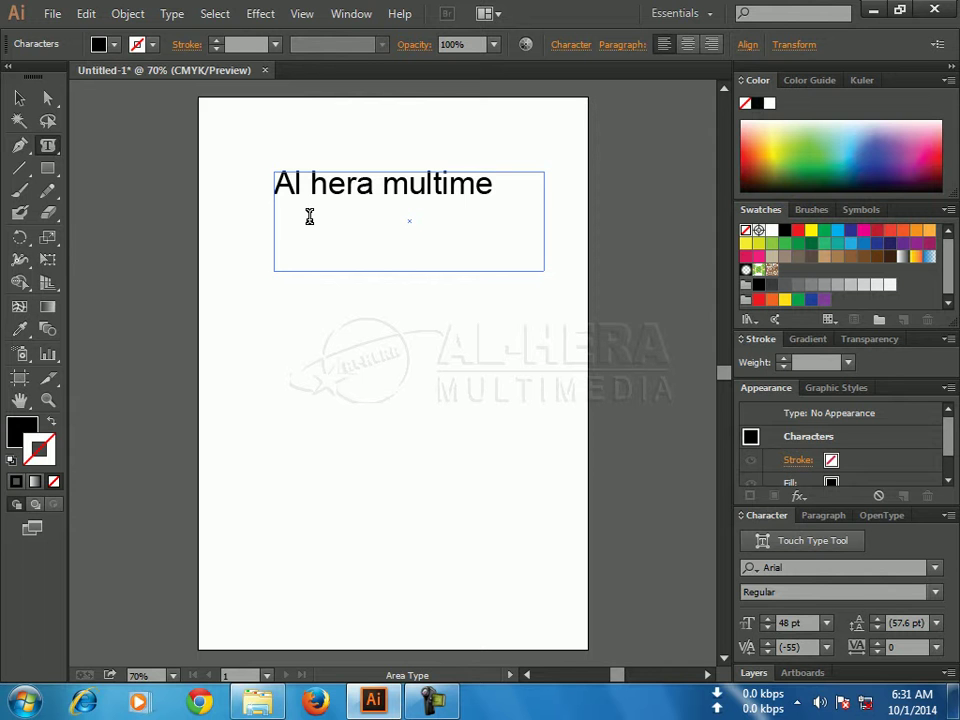
{"action": "type", "text": "dia it"}
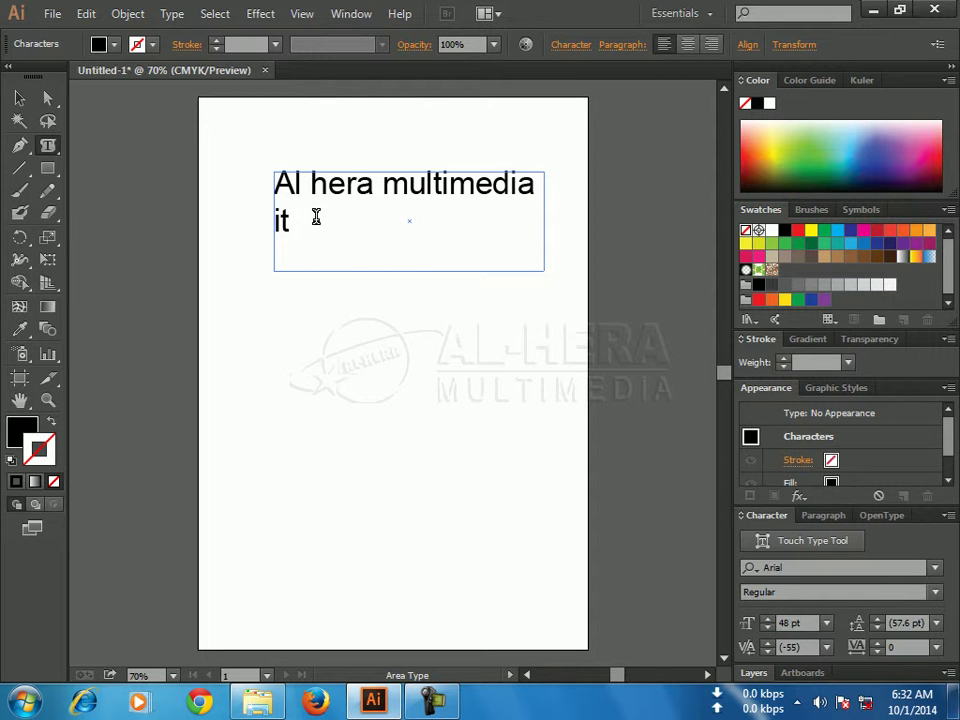
{"action": "type", "text": " jhjhh"}
{"action": "type", "text": "  gggghghgh"}
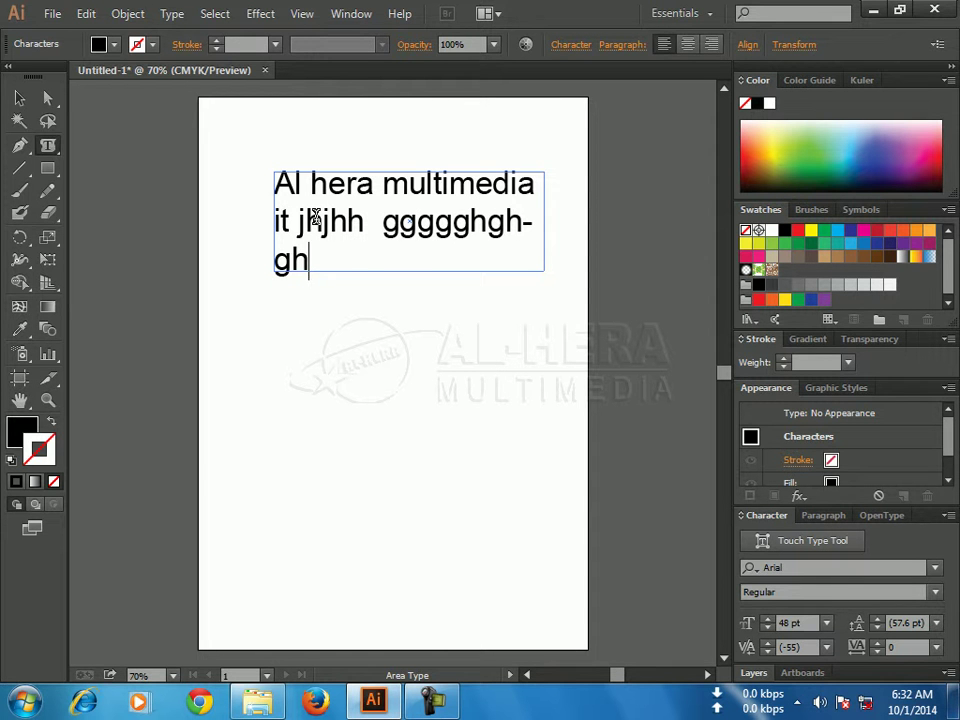
{"action": "type", "text": "hhj hhjhhhhh"}
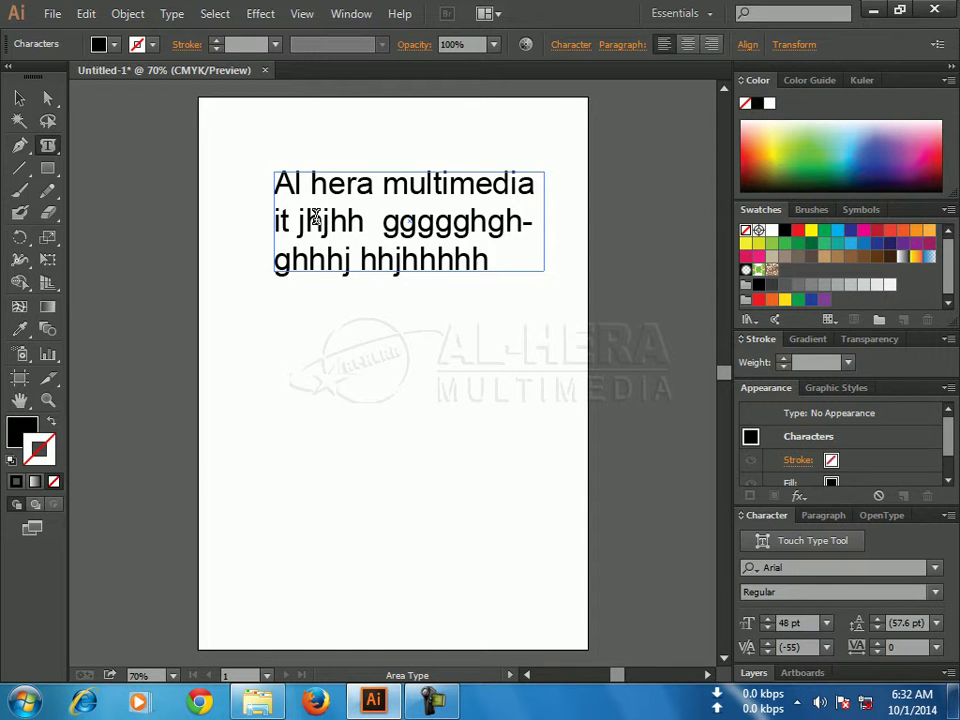
{"action": "type", "text": "hhhhhh"}
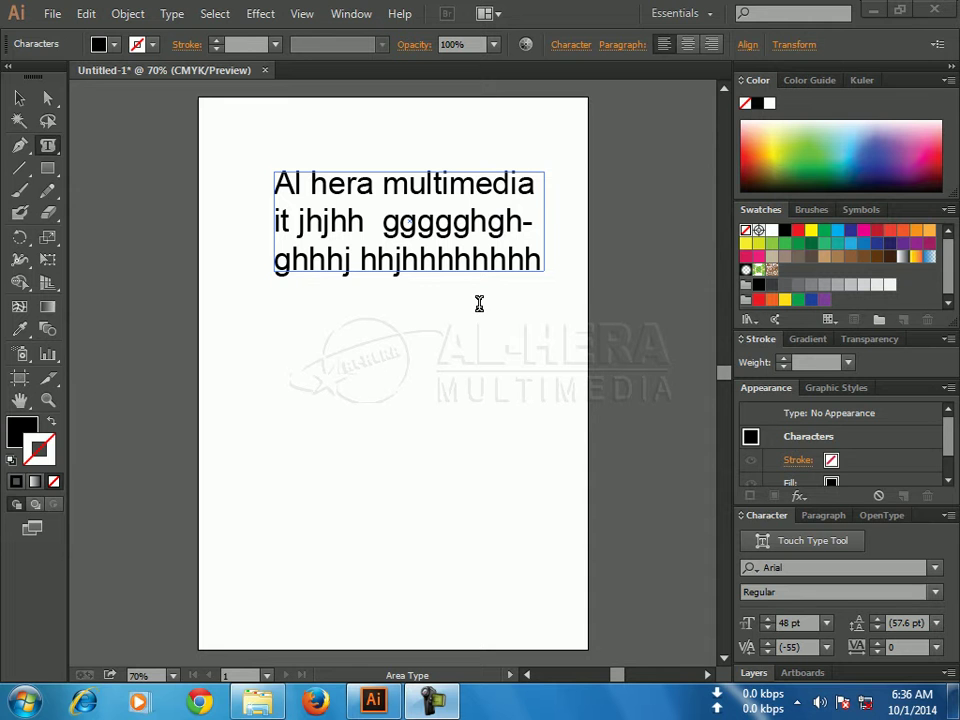
{"action": "left_click", "coordinate": [19, 98]}
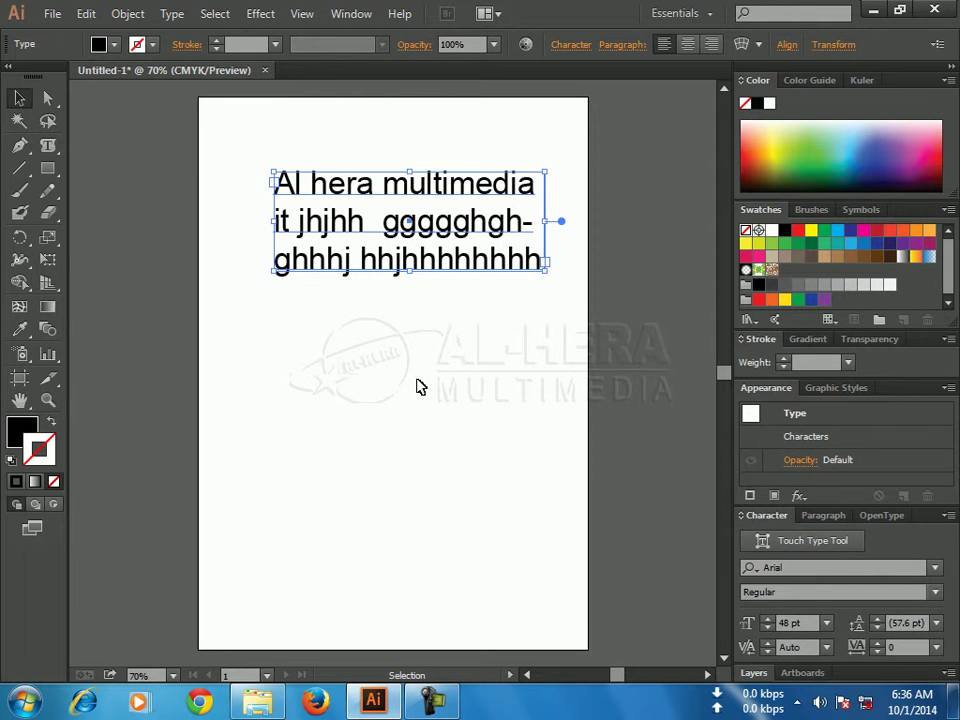
{"action": "key", "text": "Delete"}
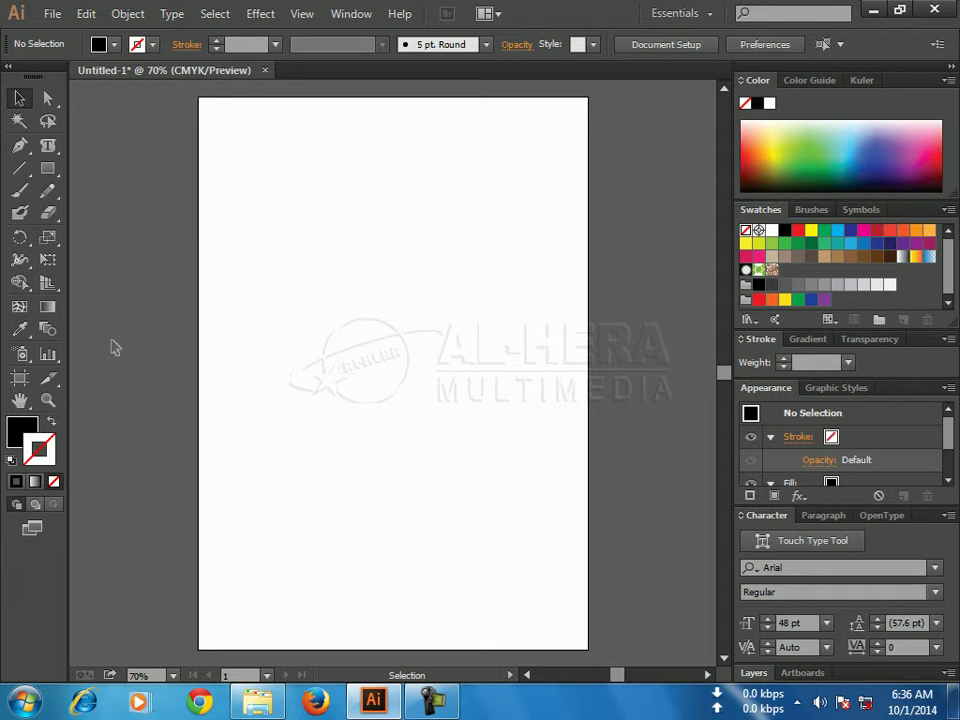
Set the stroke color to near-black (020101) and the fill color to white.
{"action": "double_click", "coordinate": [47, 450]}
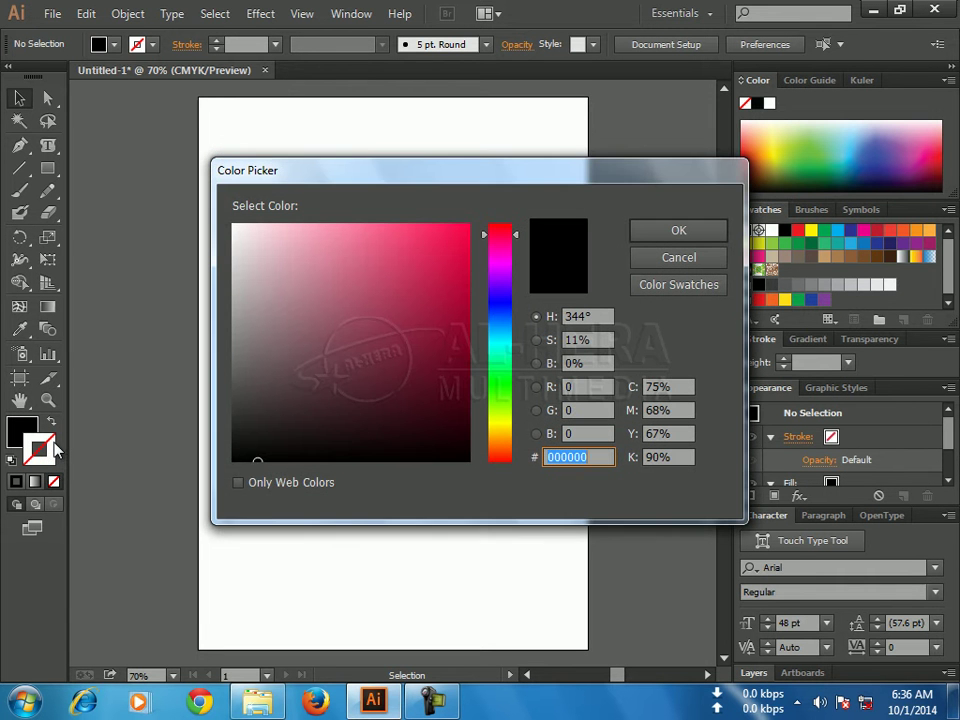
{"action": "left_click", "coordinate": [337, 459]}
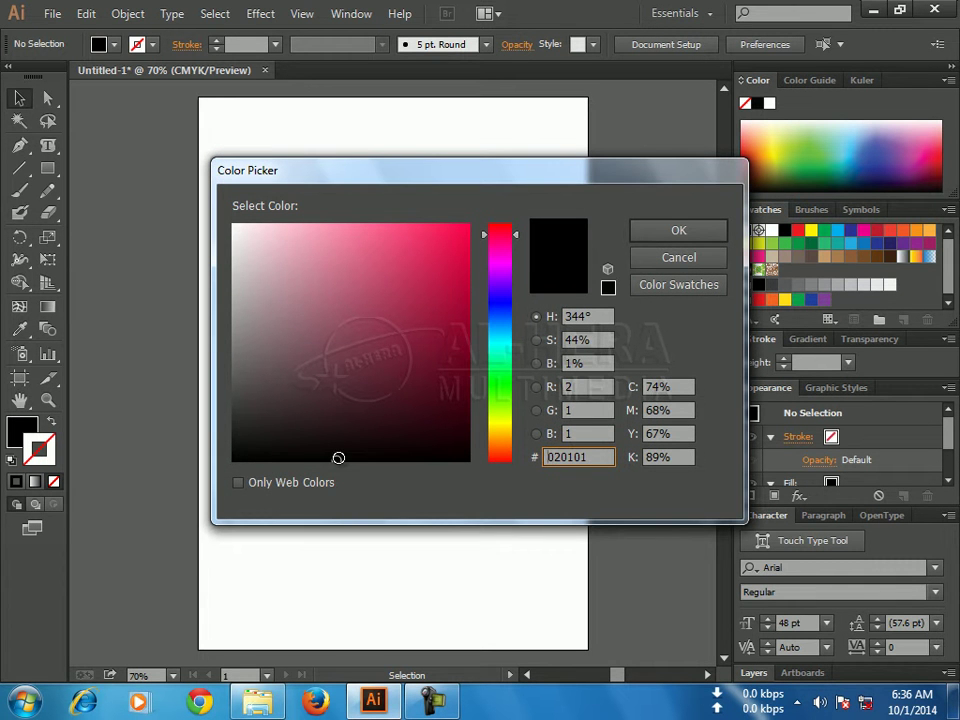
{"action": "left_click", "coordinate": [668, 229]}
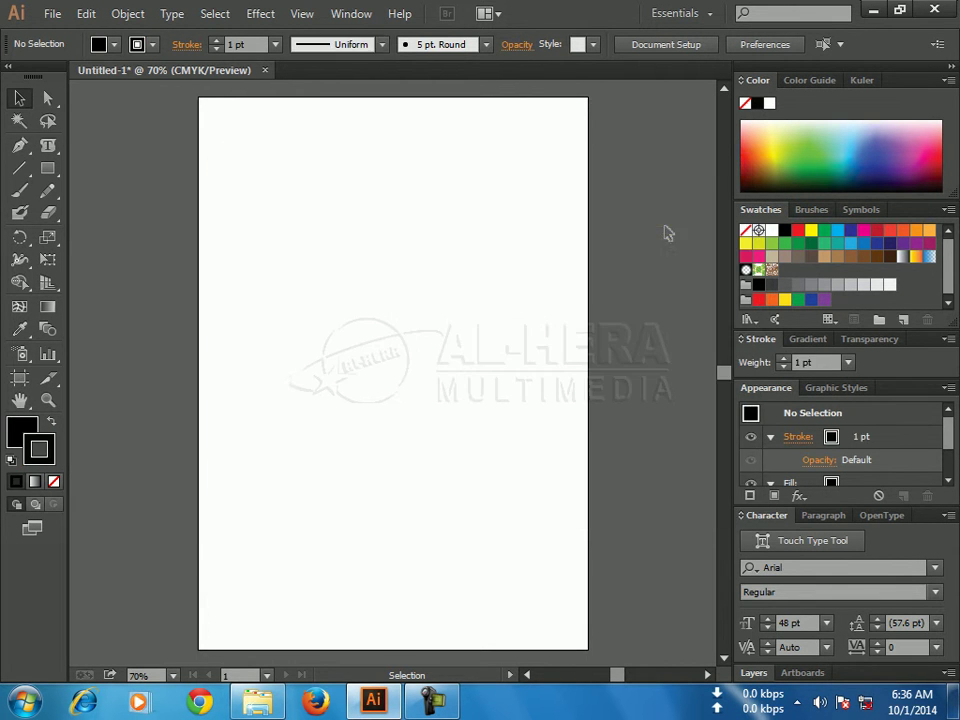
{"action": "double_click", "coordinate": [30, 430]}
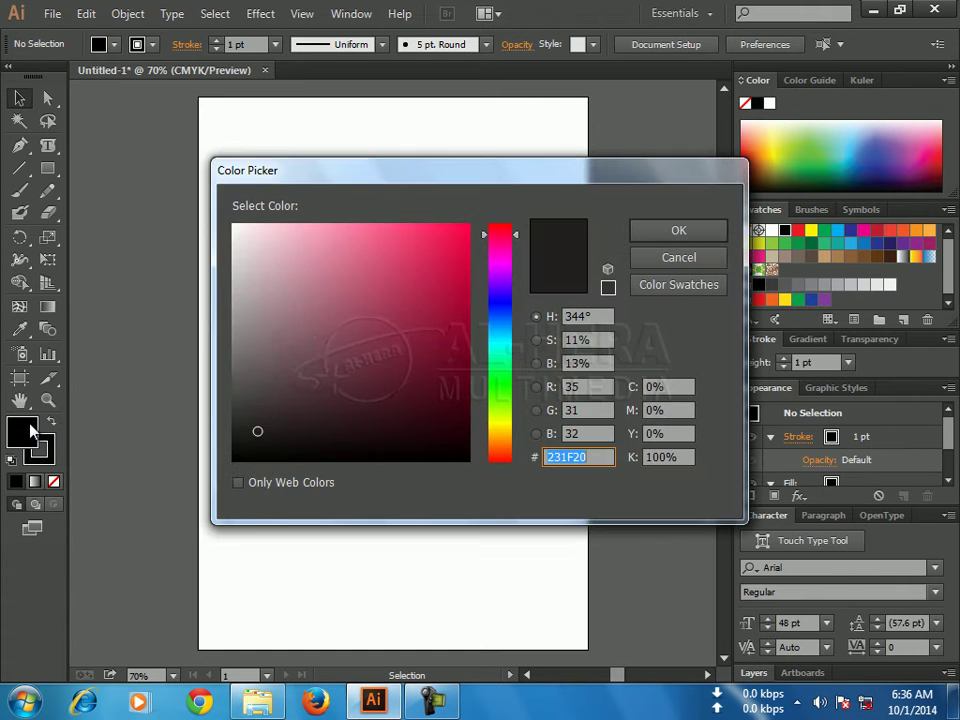
{"action": "left_click_drag", "start_coordinate": [250, 240], "coordinate": [214, 204]}
{"action": "left_click", "coordinate": [713, 233]}
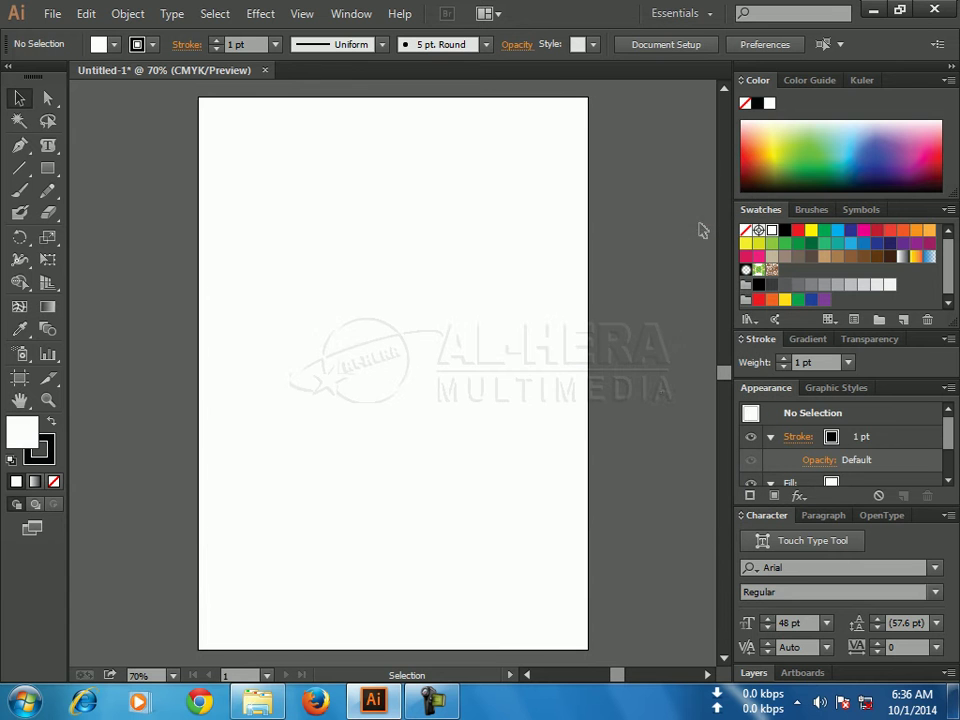
Switch from the Area Type tool to the Type on a Path tool.
{"action": "left_click", "coordinate": [57, 154]}
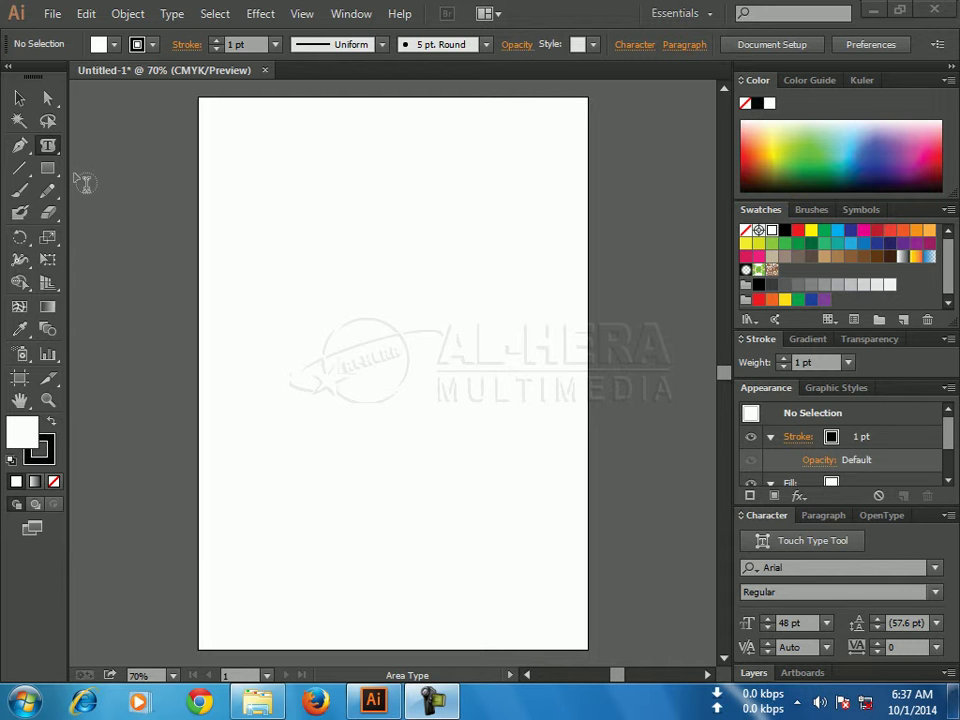
{"action": "left_click", "coordinate": [49, 147]}
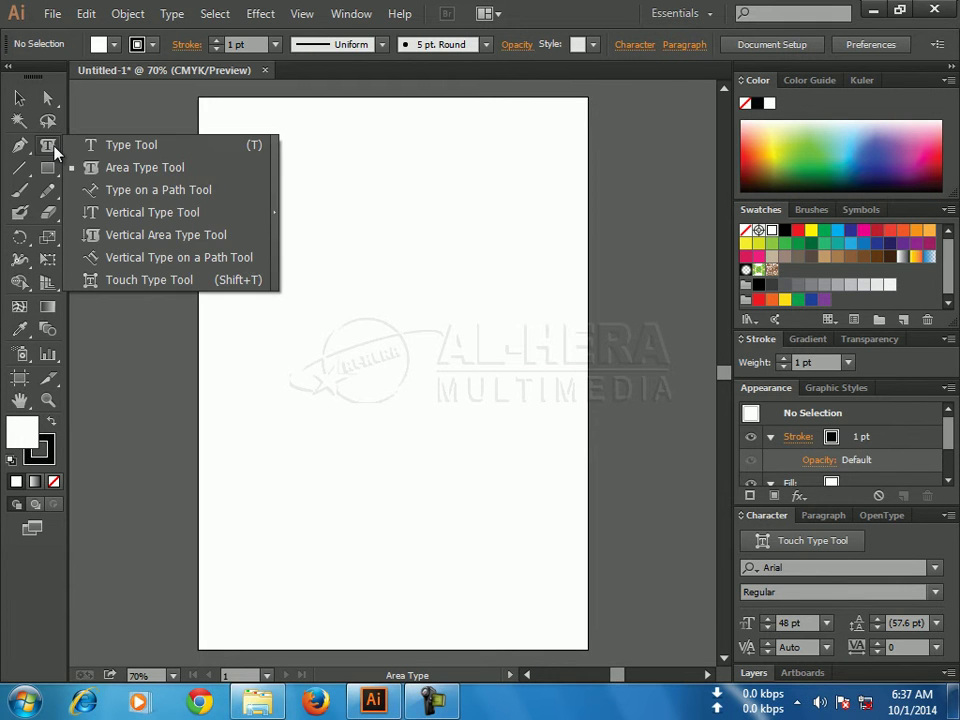
{"action": "left_click", "coordinate": [105, 188]}
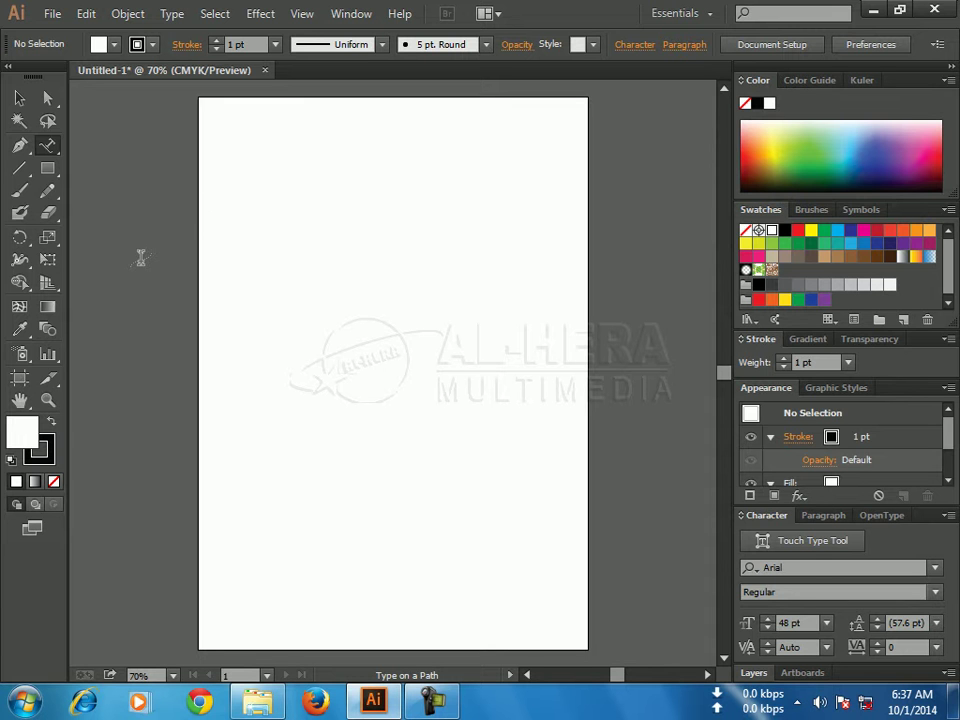
Draw an open S-shaped path with three anchor points across the artboard's upper half using the Pen tool, removing the outgoing handles of the second and third anchors.
{"action": "left_click", "coordinate": [21, 147]}
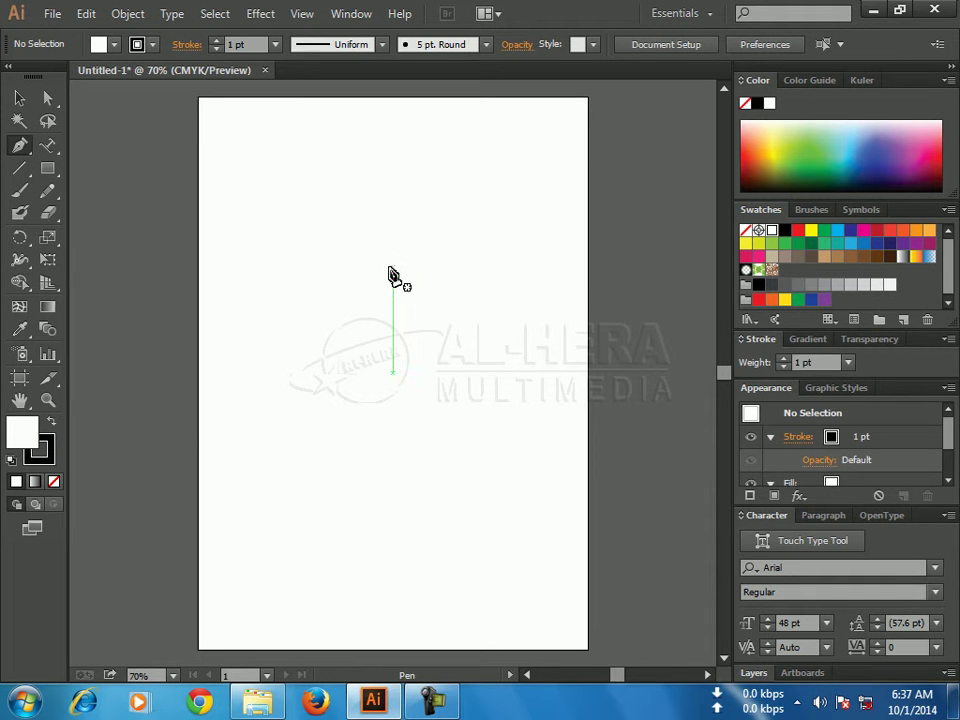
{"action": "left_click", "coordinate": [237, 268]}
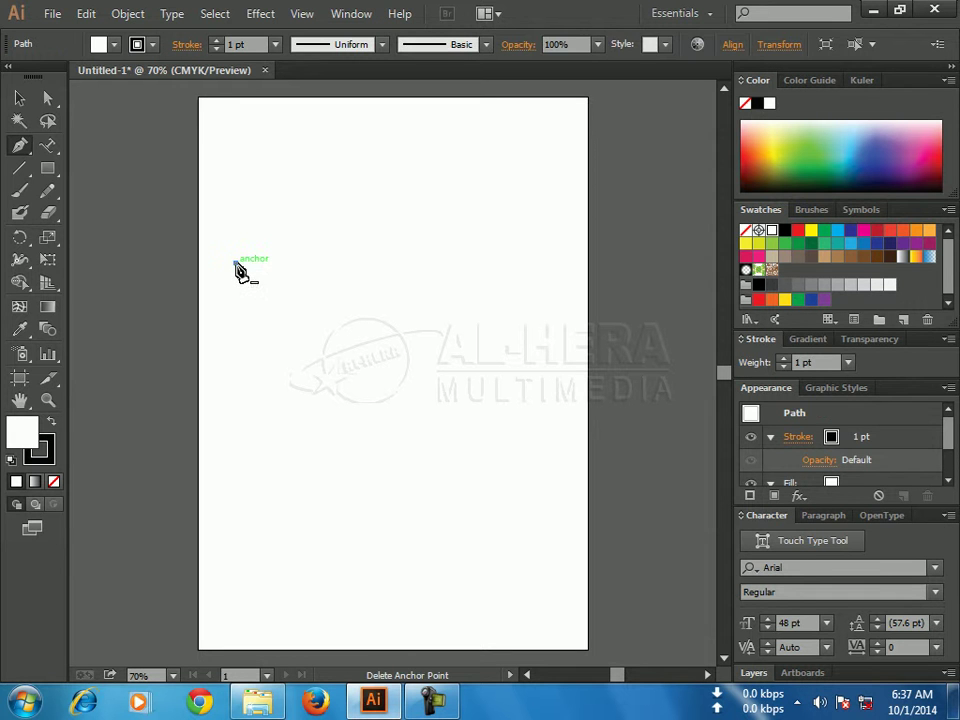
{"action": "left_click", "coordinate": [377, 266]}
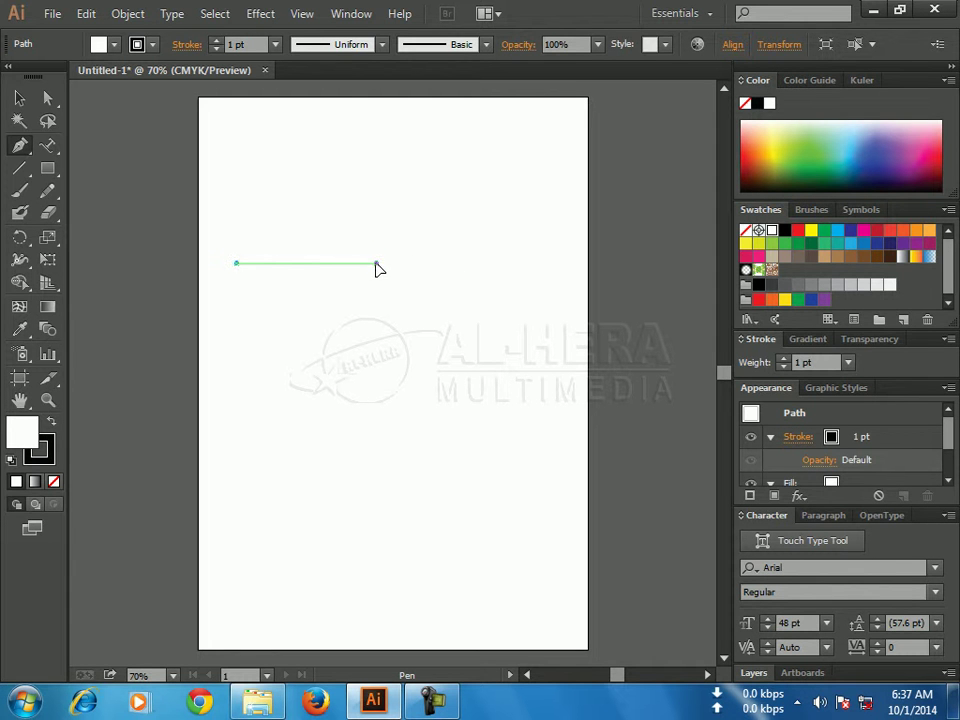
{"action": "left_click_drag", "start_coordinate": [377, 266], "coordinate": [469, 362]}
{"action": "left_click_drag", "start_coordinate": [485, 210], "coordinate": [490, 170]}
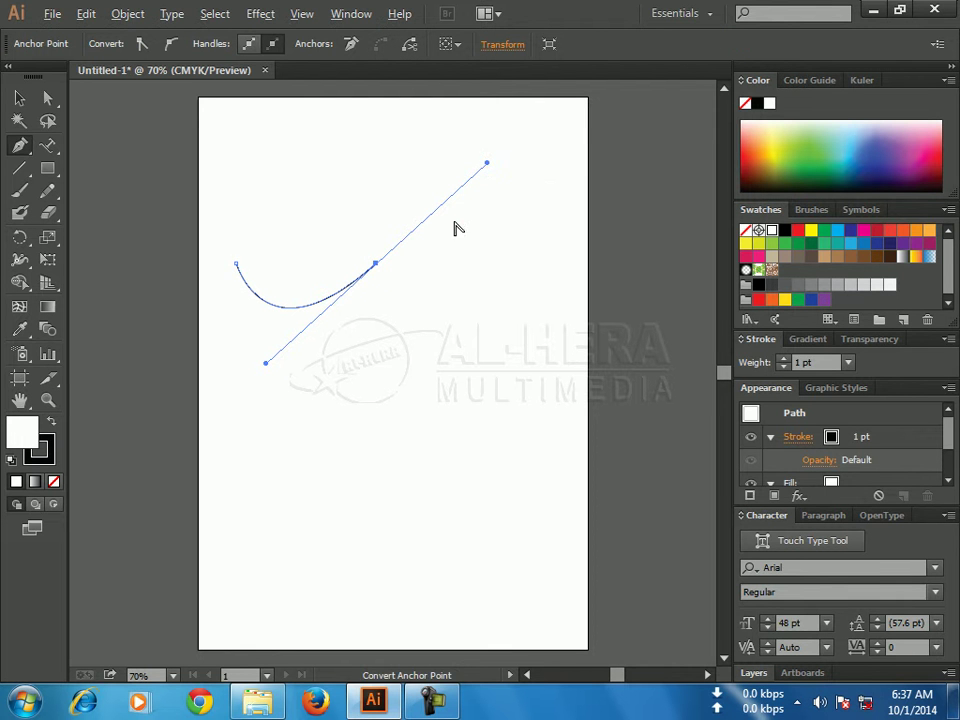
{"action": "left_click", "coordinate": [377, 266]}
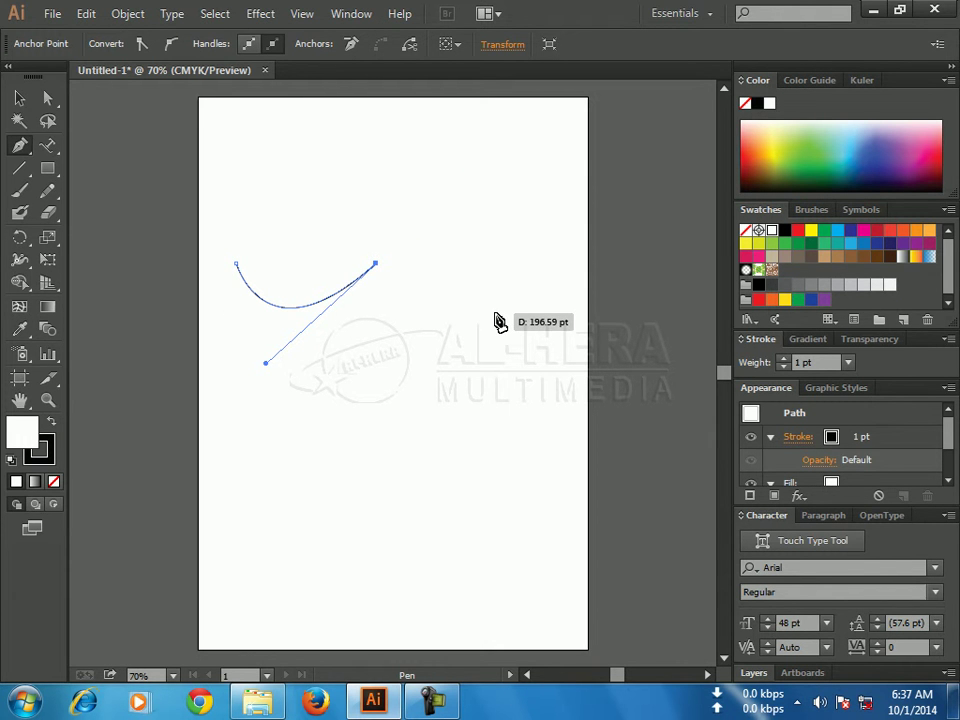
{"action": "left_click_drag", "start_coordinate": [494, 313], "coordinate": [477, 480]}
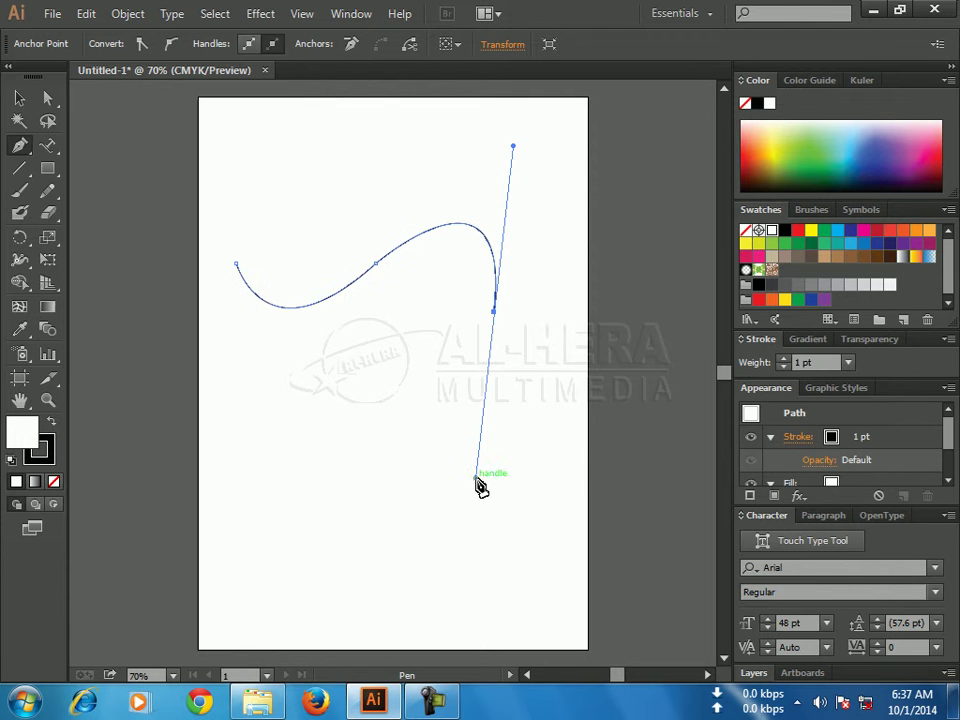
{"action": "left_click", "coordinate": [494, 312]}
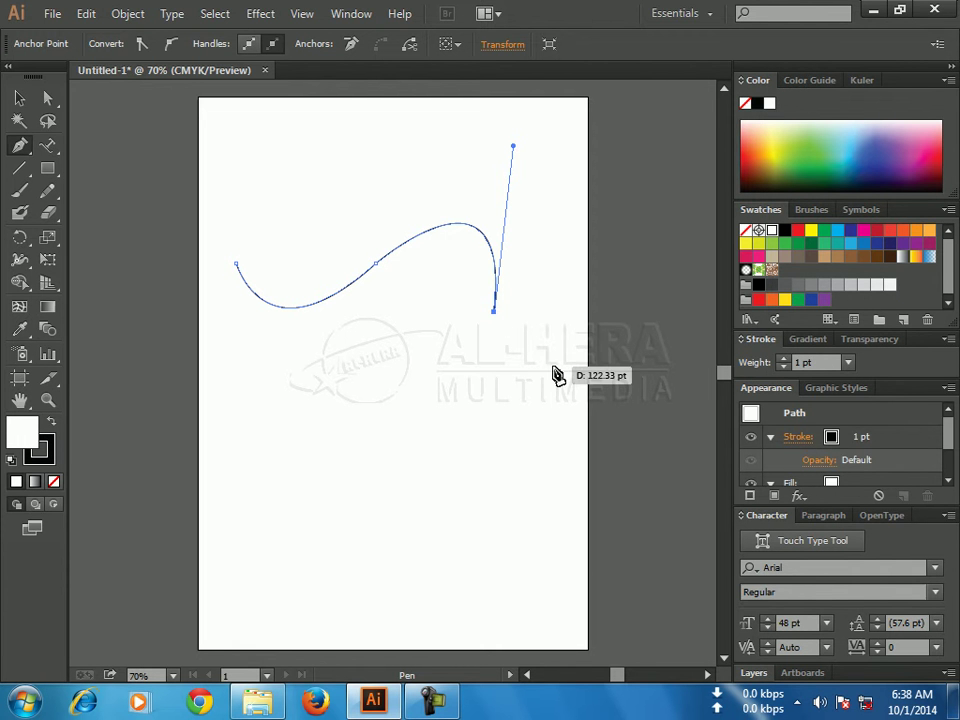
Add the text "AL - Hera Multimedia" along the S-shaped path from its first anchor point using the Type on a Path tool.
{"action": "left_click", "coordinate": [54, 151]}
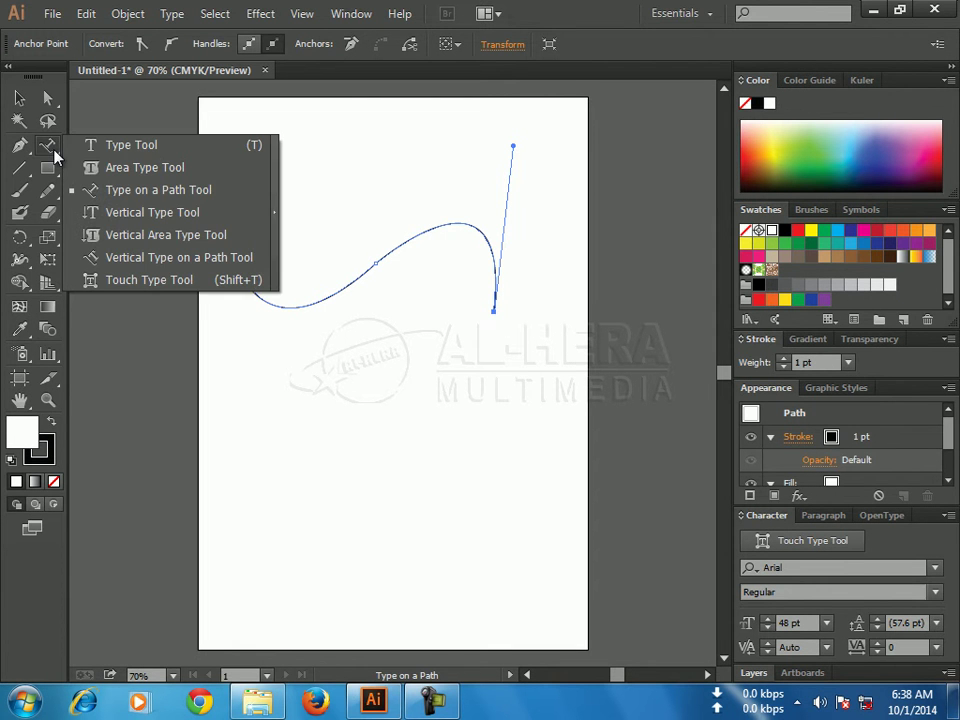
{"action": "left_click", "coordinate": [139, 189]}
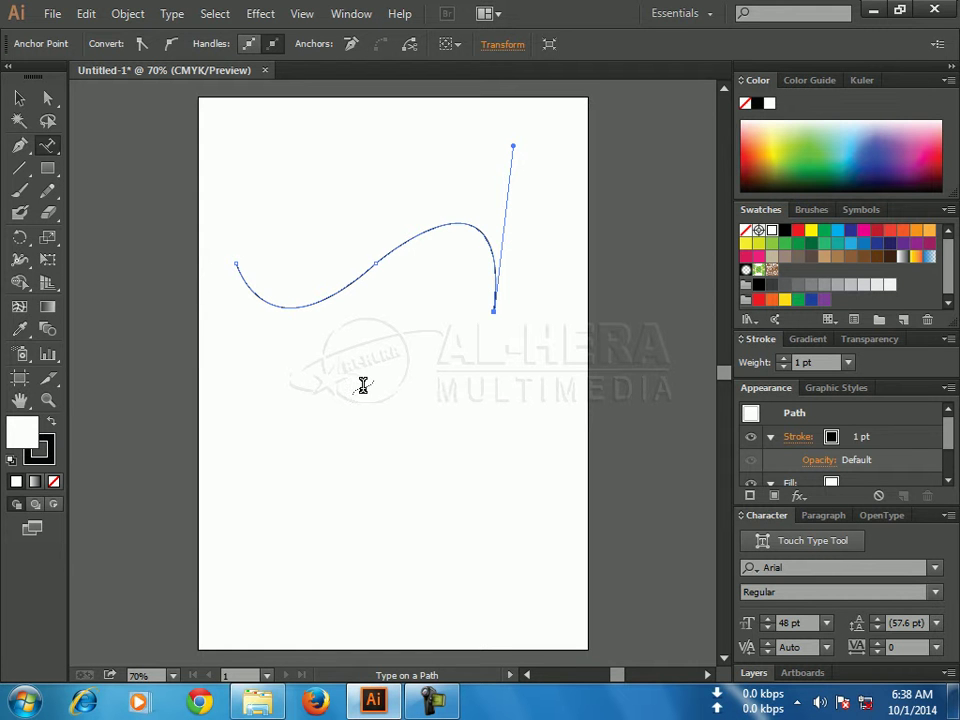
{"action": "left_click", "coordinate": [236, 260]}
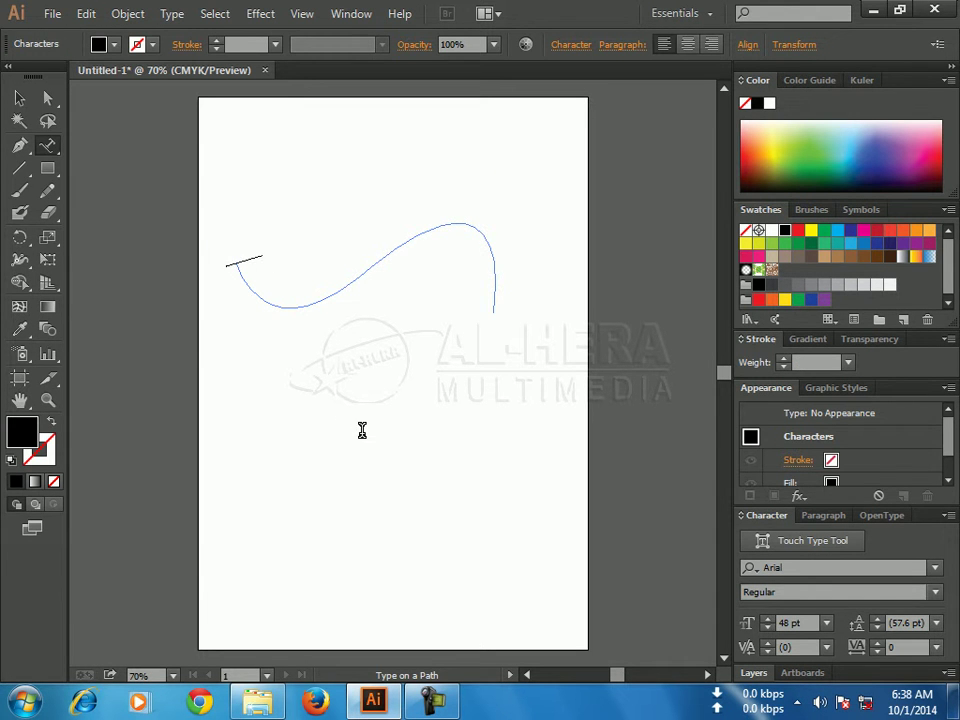
{"action": "type", "text": "AL - Her"}
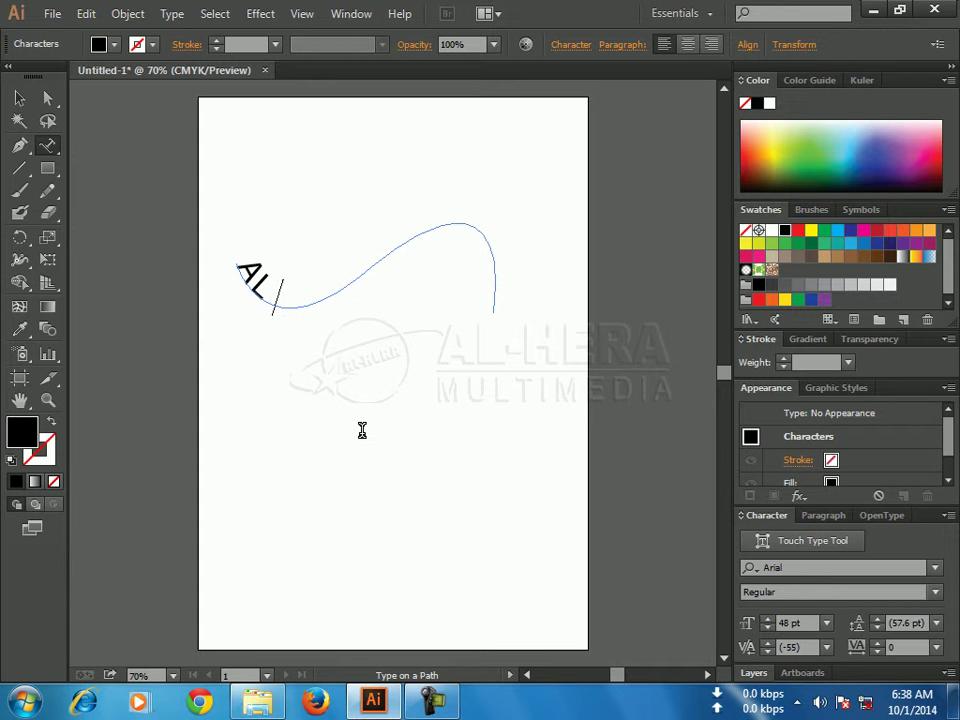
{"action": "type", "text": "a"}
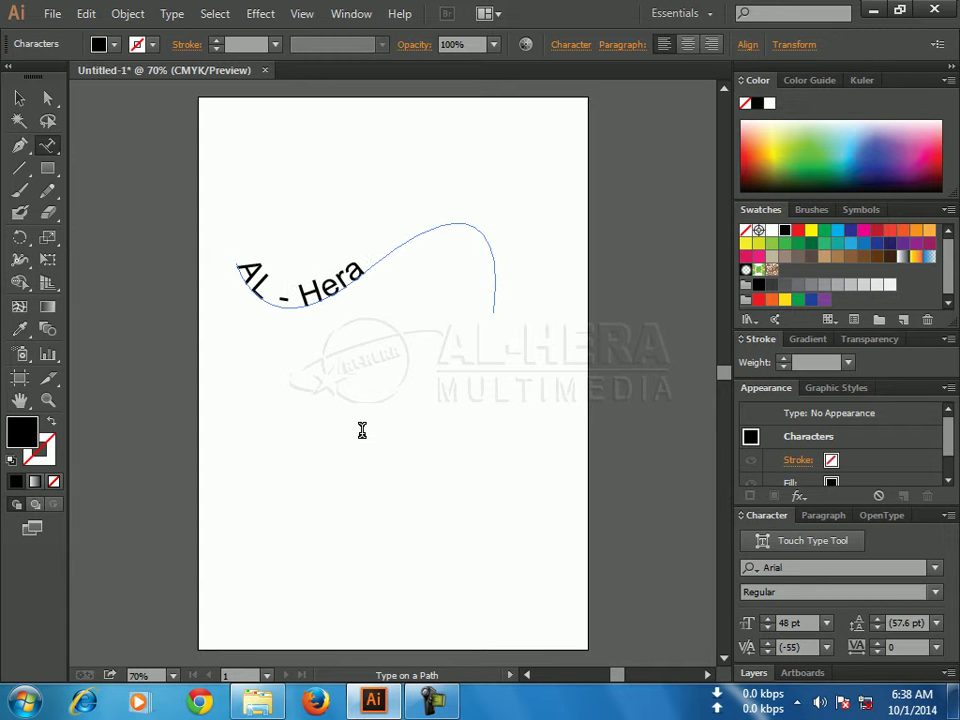
{"action": "type", "text": " Multimed"}
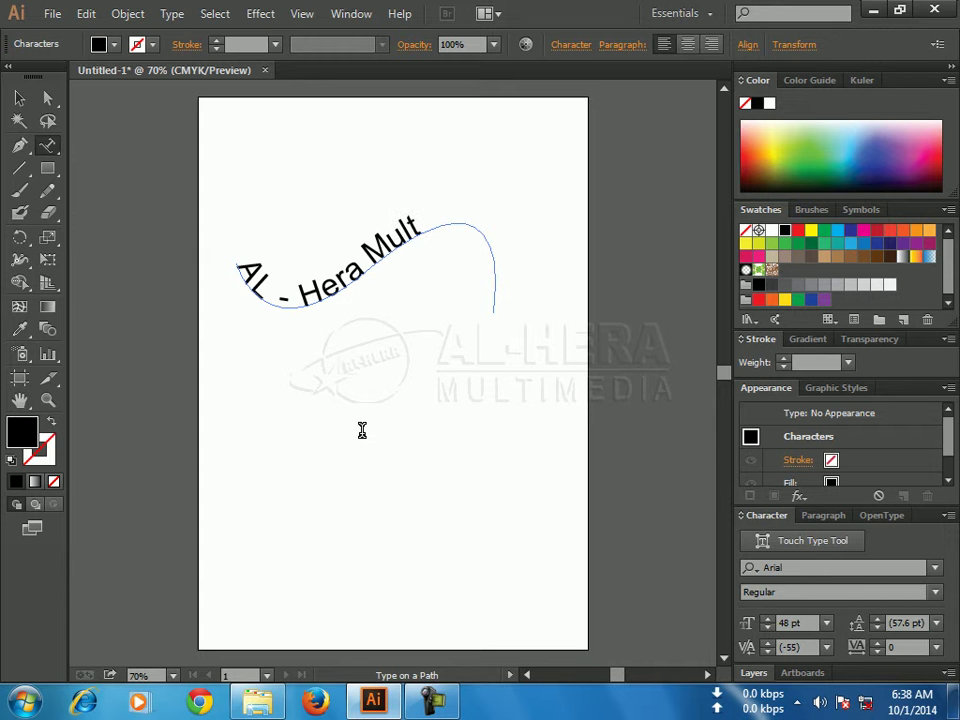
{"action": "type", "text": "ia"}
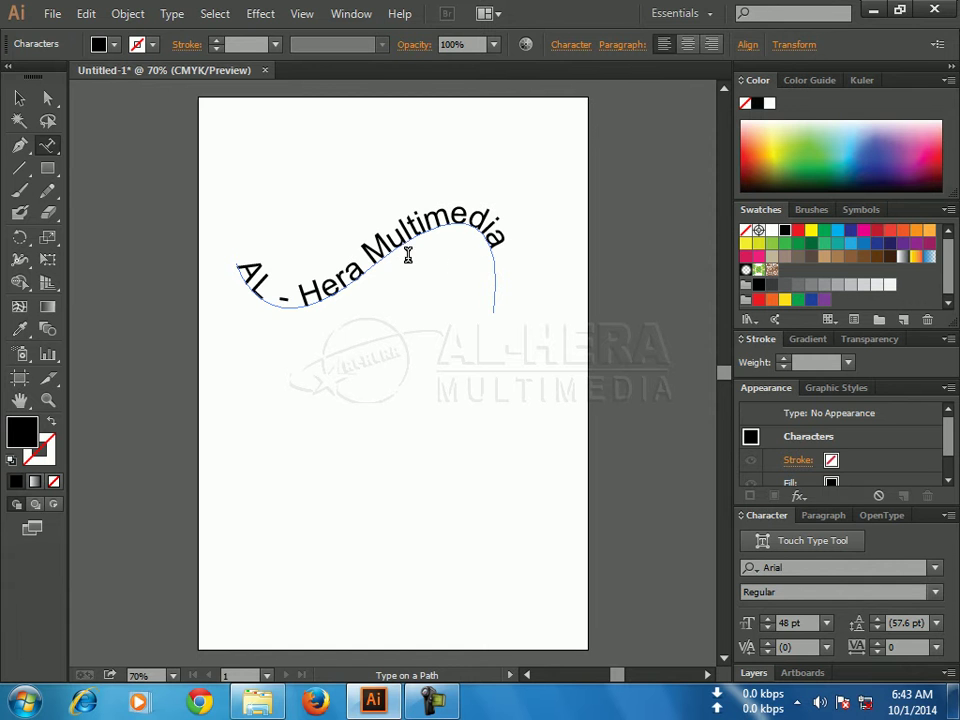
Finish editing the curved path text and delete it together with its path.
{"action": "left_click", "coordinate": [50, 147]}
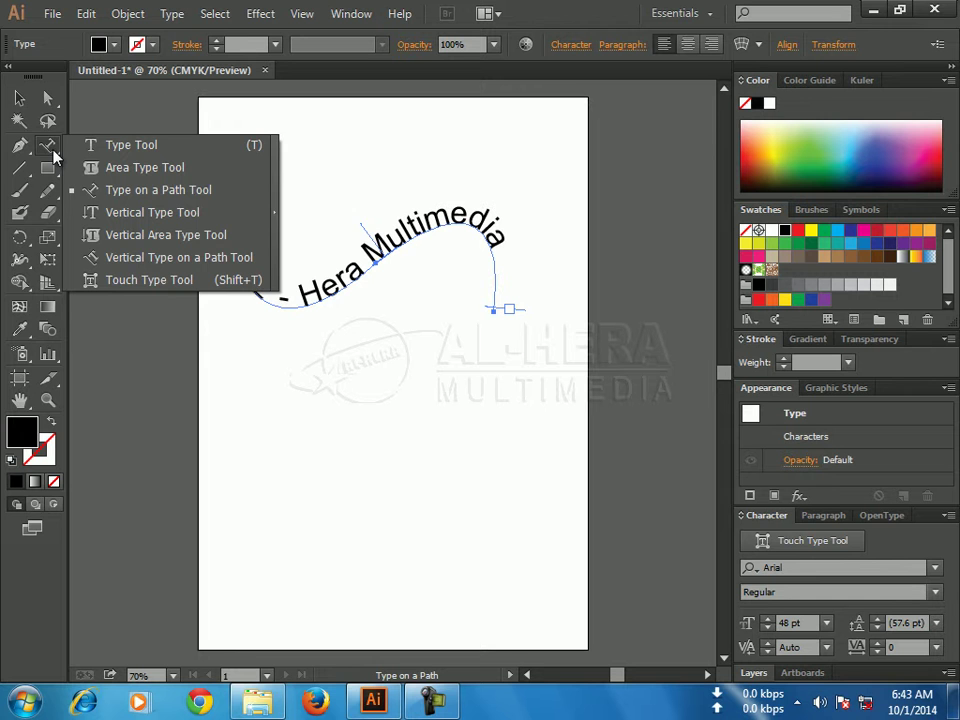
{"action": "left_click", "coordinate": [16, 82]}
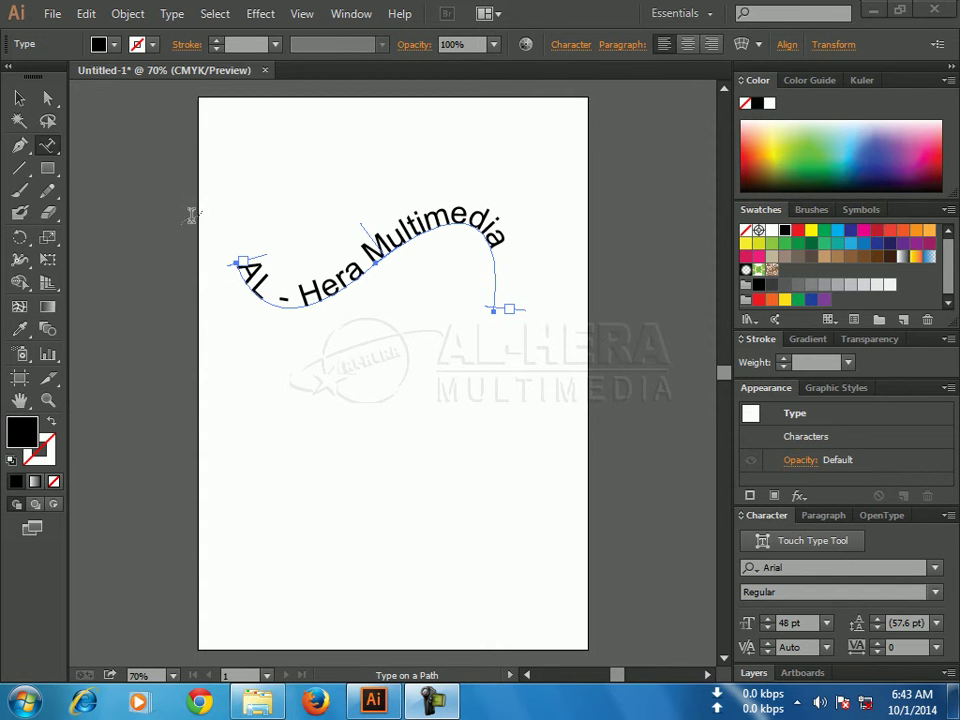
{"action": "left_click", "coordinate": [49, 152]}
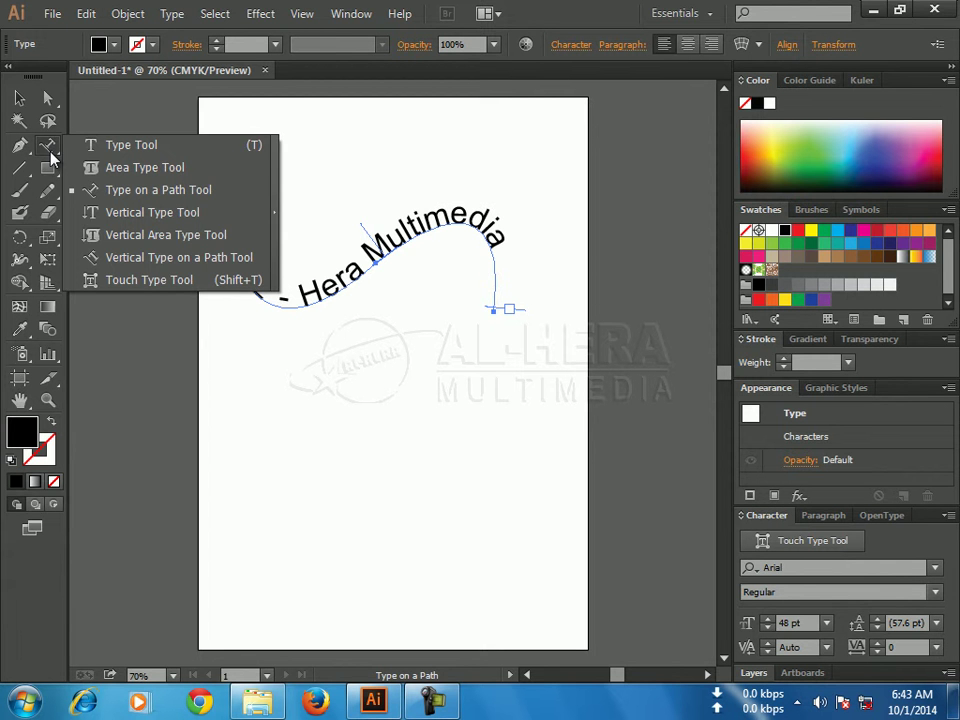
{"action": "left_click", "coordinate": [16, 78]}
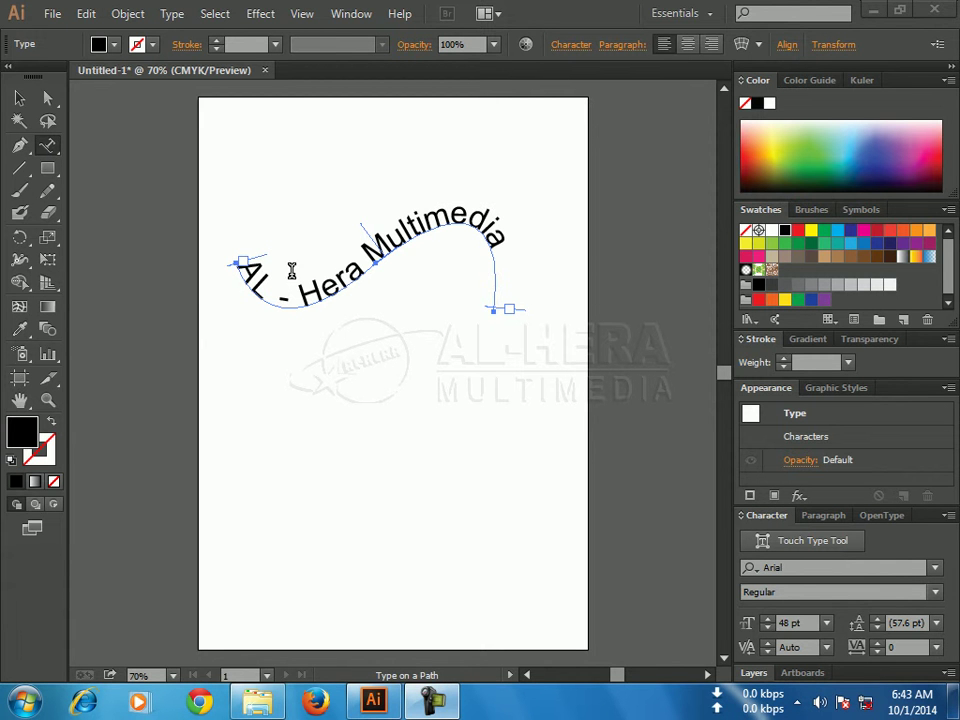
{"action": "left_click", "coordinate": [20, 97]}
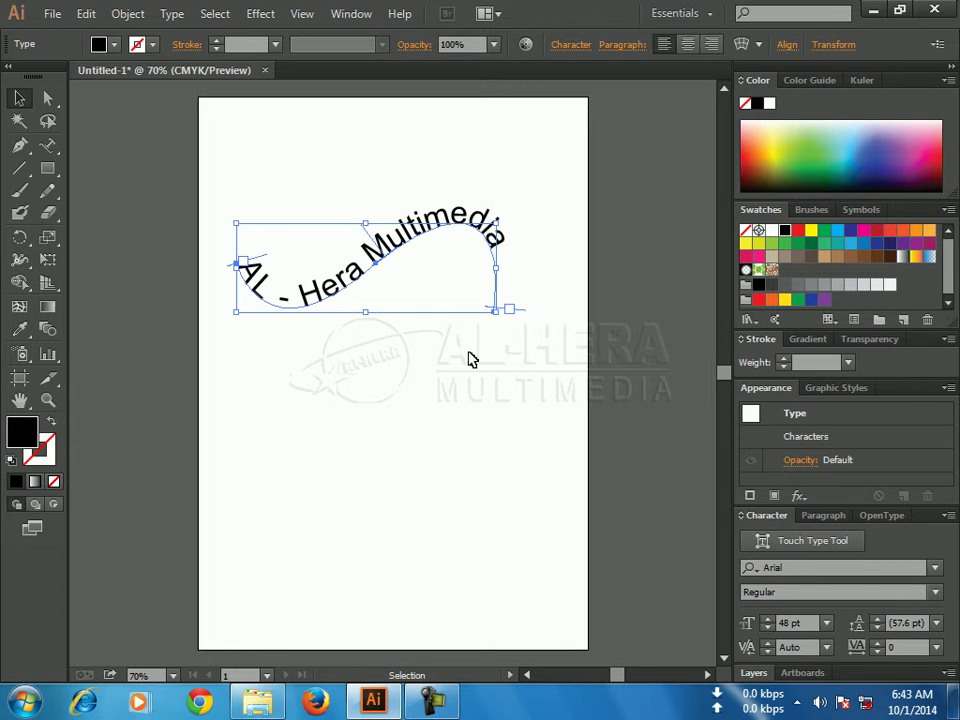
{"action": "key", "text": "Delete"}
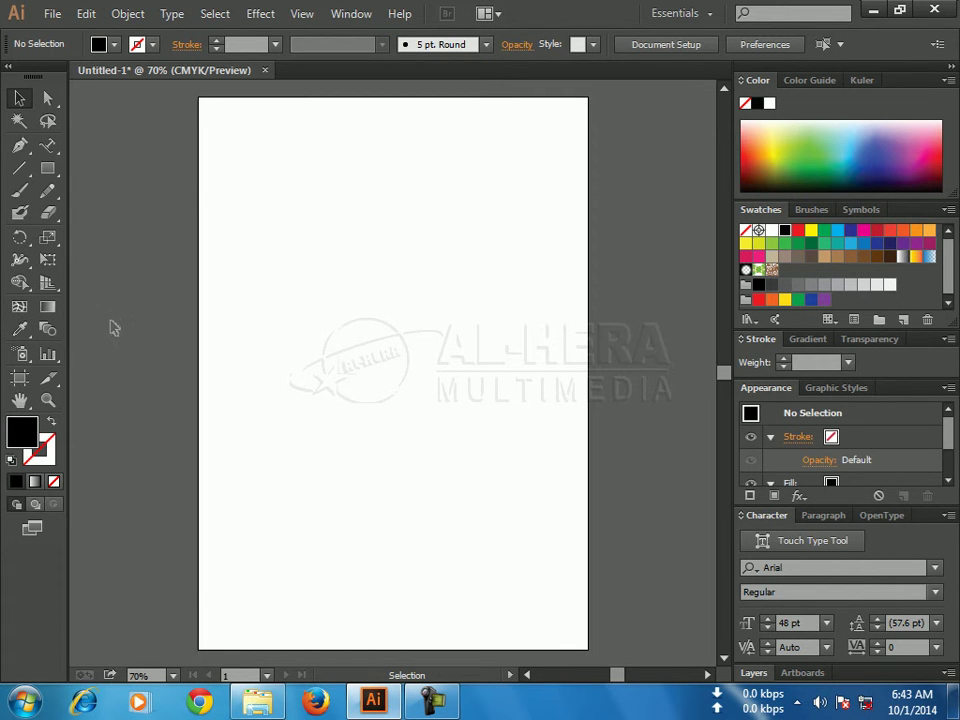
Choose the Vertical Type tool and set the default colors to a black stroke with a white fill.
{"action": "left_click", "coordinate": [52, 145]}
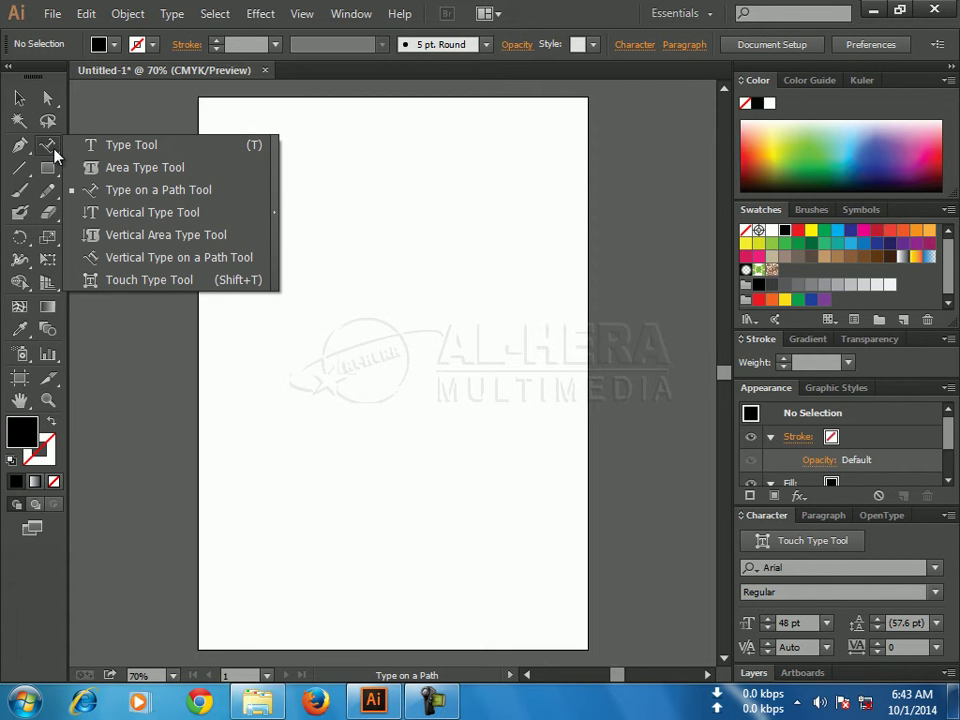
{"action": "left_click", "coordinate": [130, 213]}
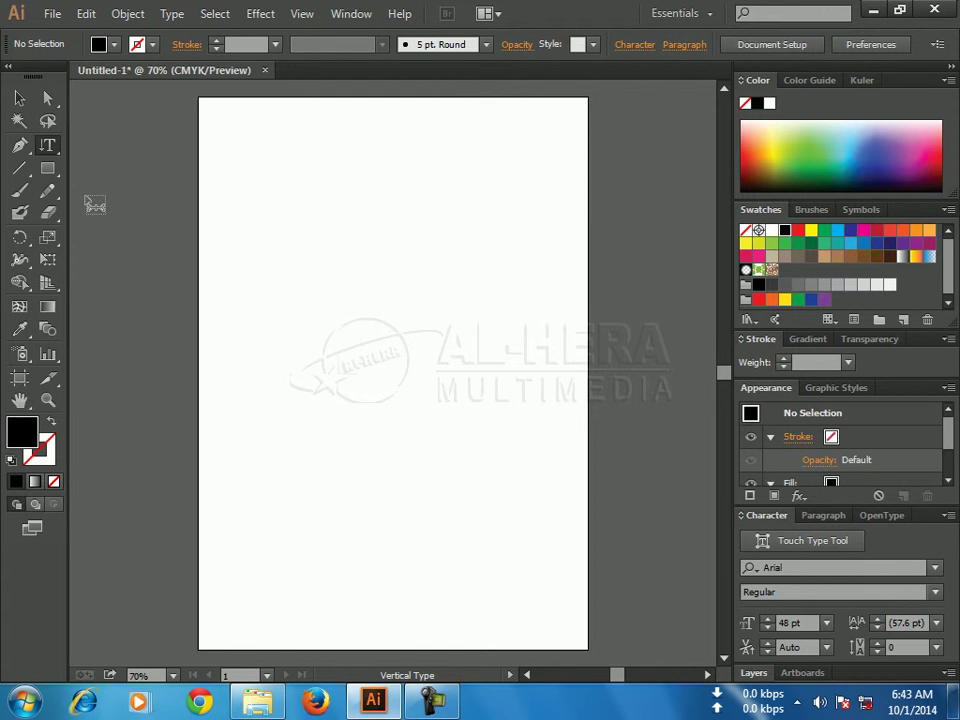
{"action": "left_click", "coordinate": [52, 425]}
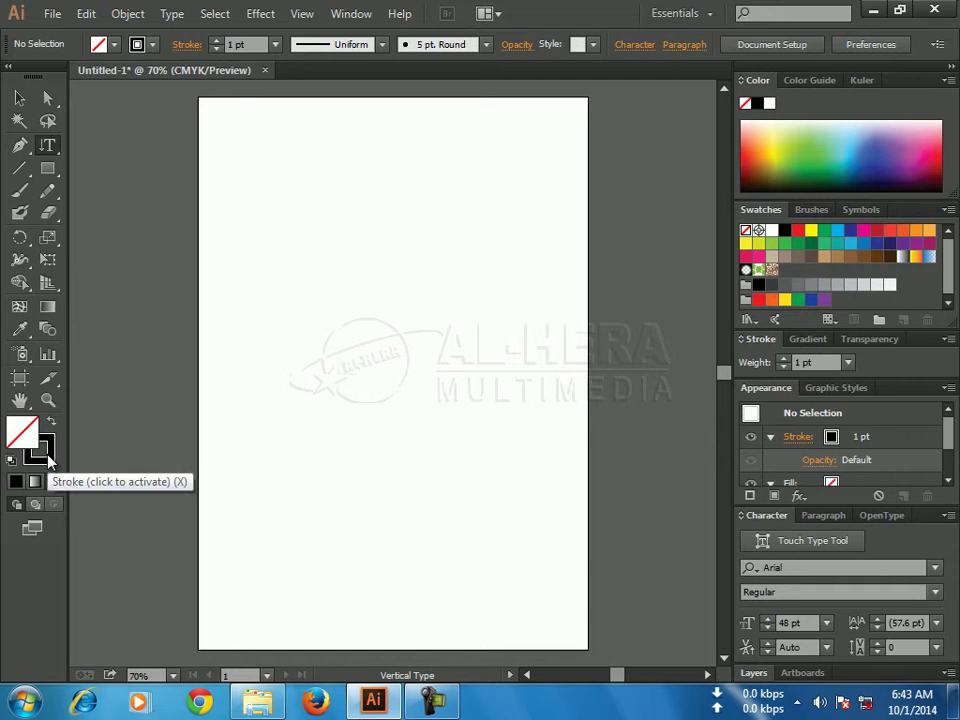
{"action": "double_click", "coordinate": [15, 432]}
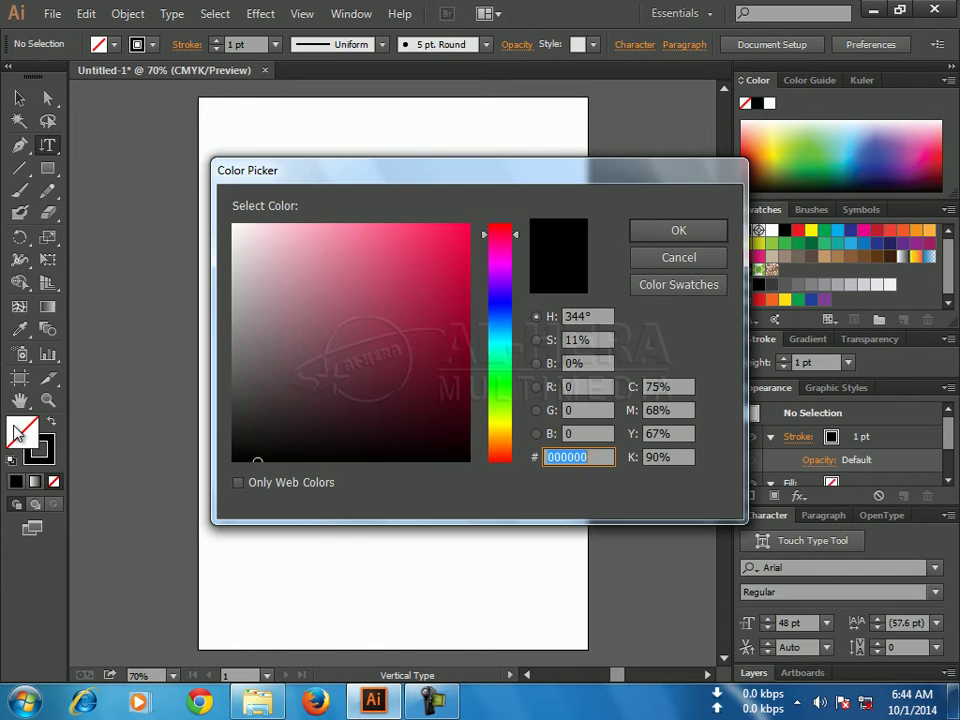
{"action": "left_click", "coordinate": [235, 226]}
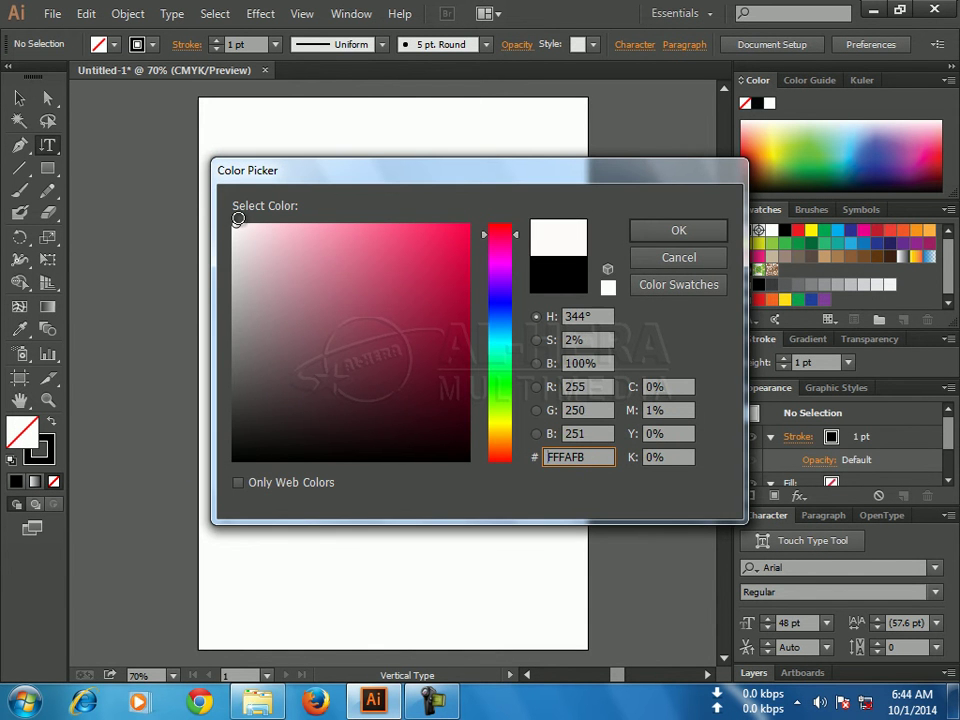
{"action": "left_click", "coordinate": [656, 230]}
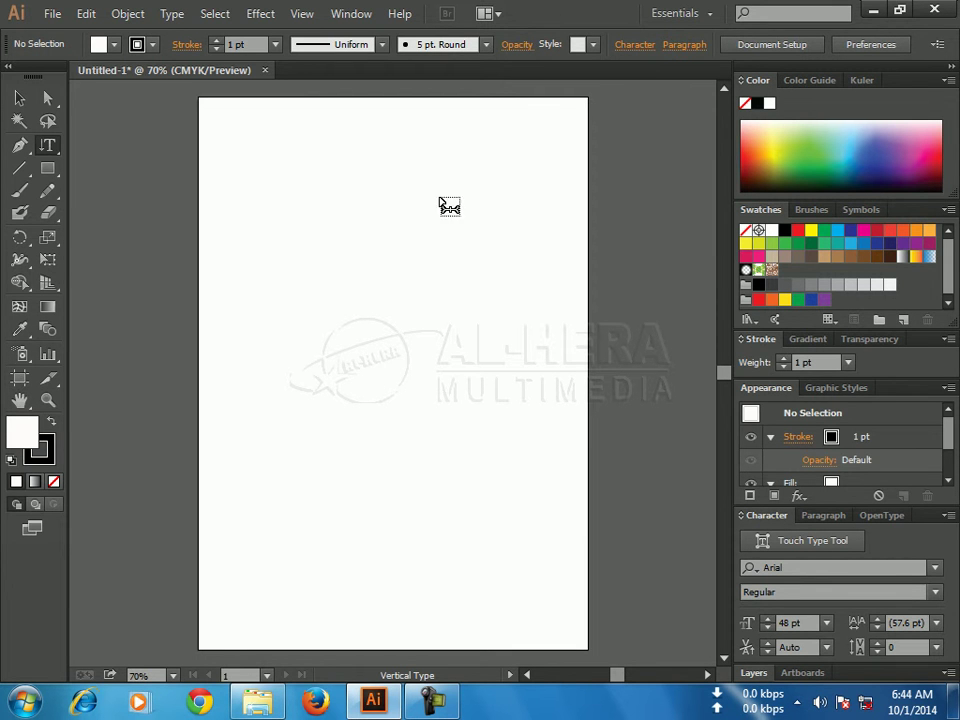
Place vertical point text reading "AL HERA" in the artboard's upper part.
{"action": "left_click", "coordinate": [310, 148]}
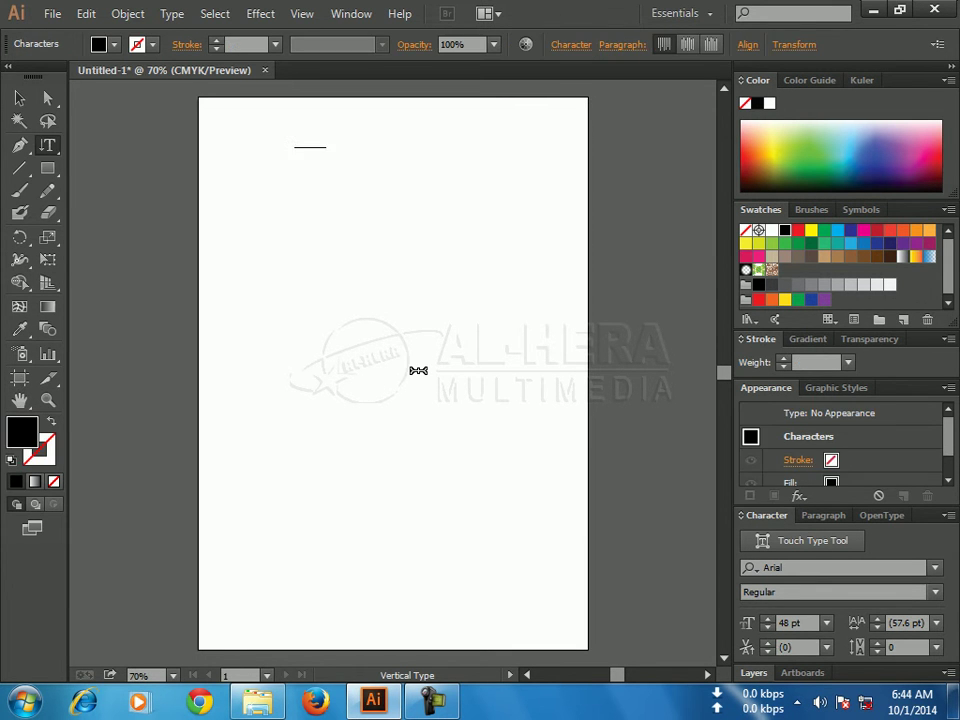
{"action": "type", "text": "ALHERA"}
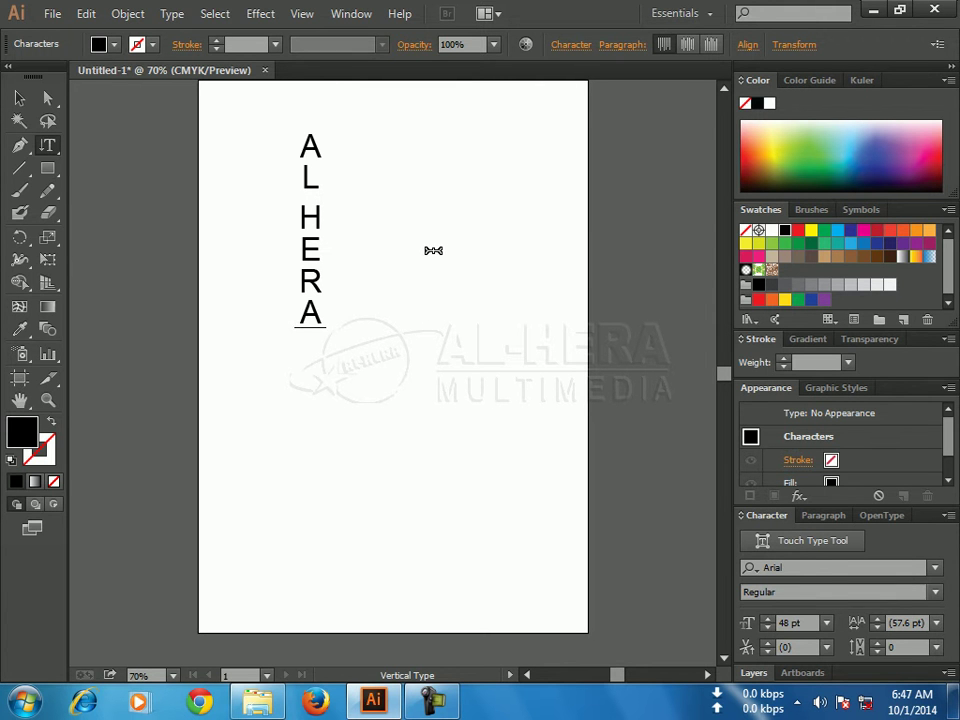
{"action": "left_click", "coordinate": [50, 148]}
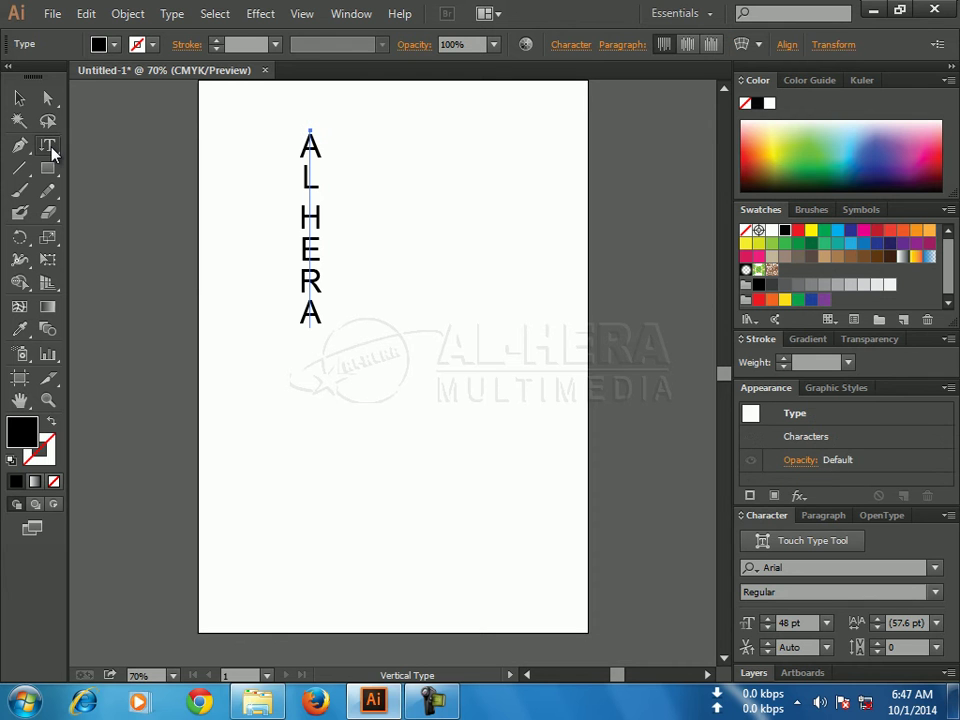
{"action": "left_click", "coordinate": [51, 149]}
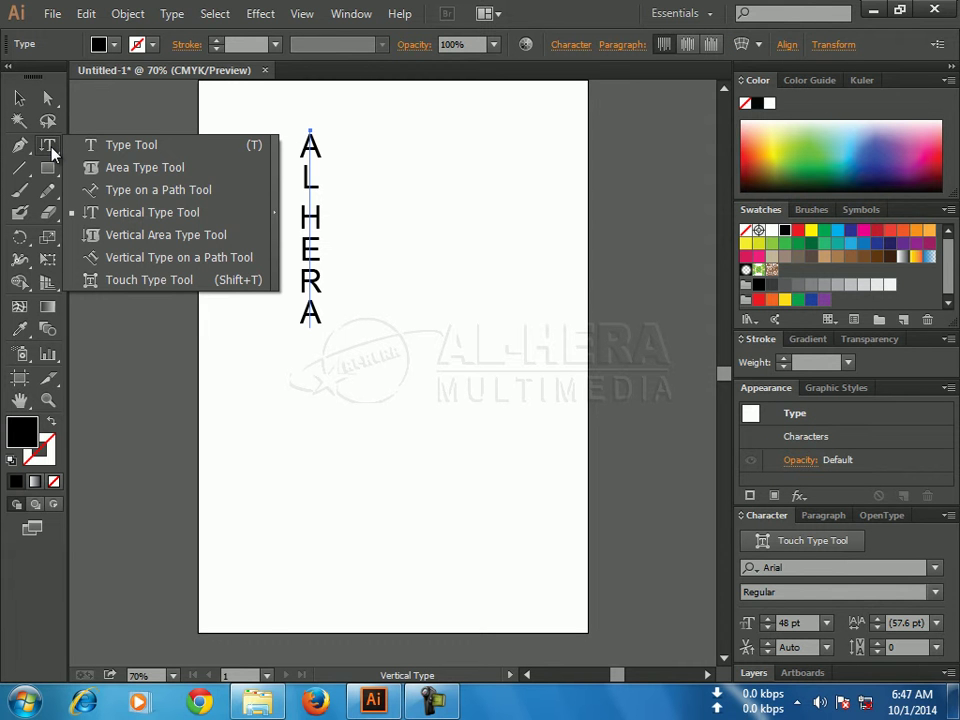
{"action": "left_click", "coordinate": [52, 151]}
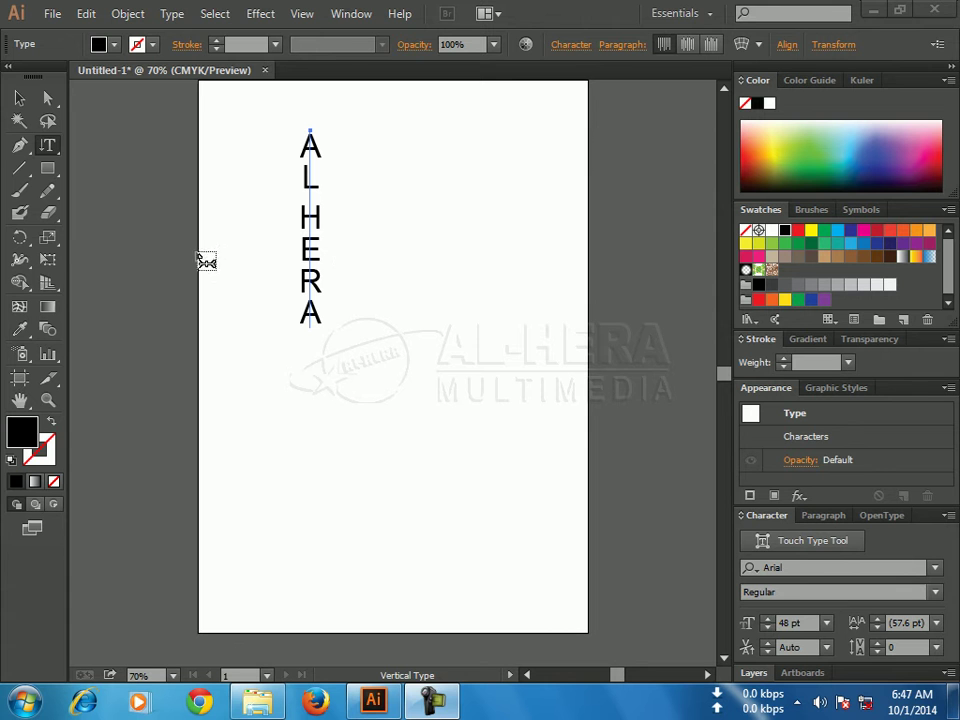
Delete the vertical text object from the artboard.
{"action": "left_click", "coordinate": [17, 99]}
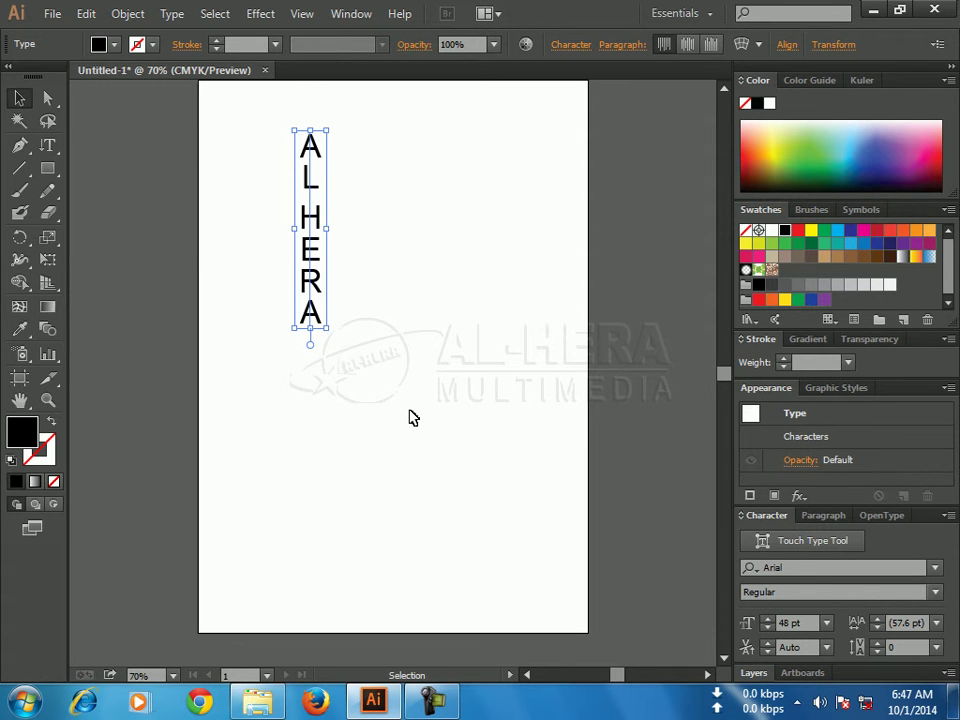
{"action": "key", "text": "Delete"}
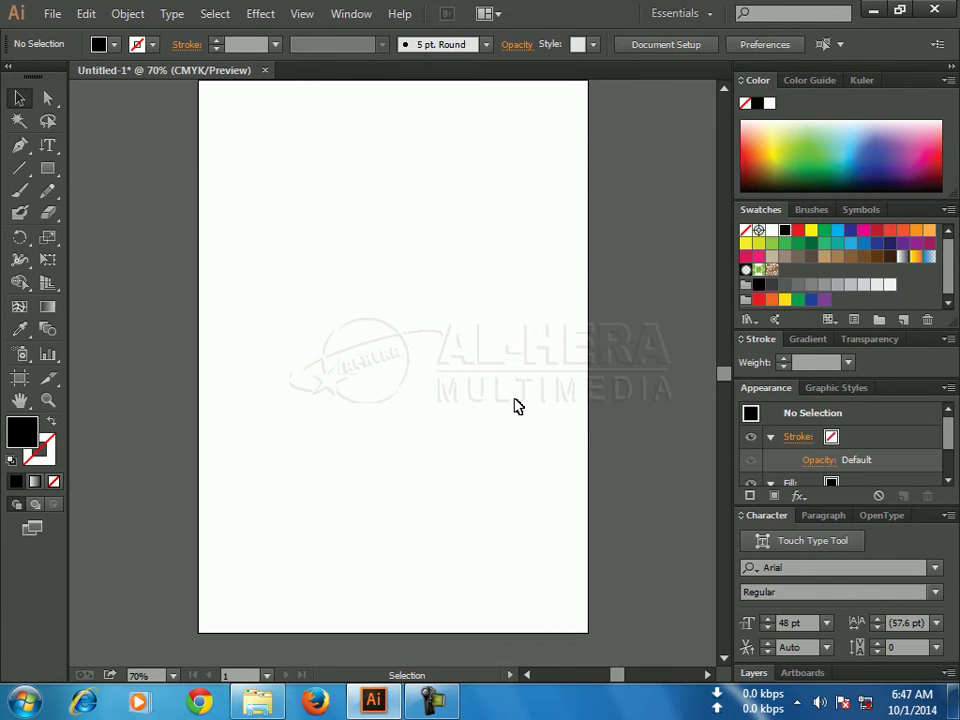
{"action": "left_click", "coordinate": [55, 177]}
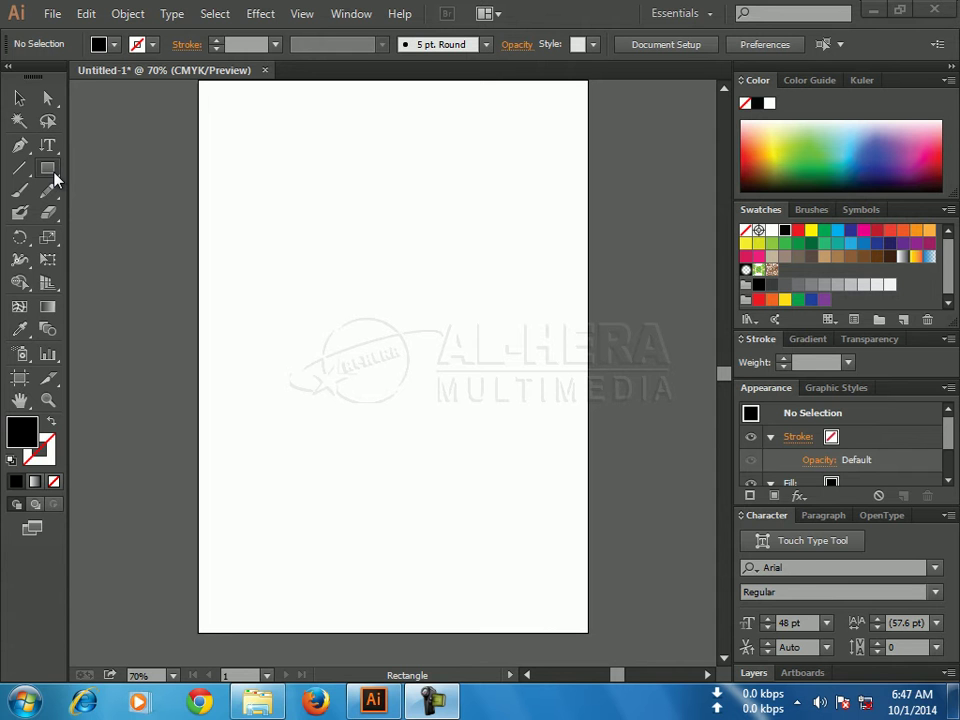
{"action": "left_click", "coordinate": [17, 100]}
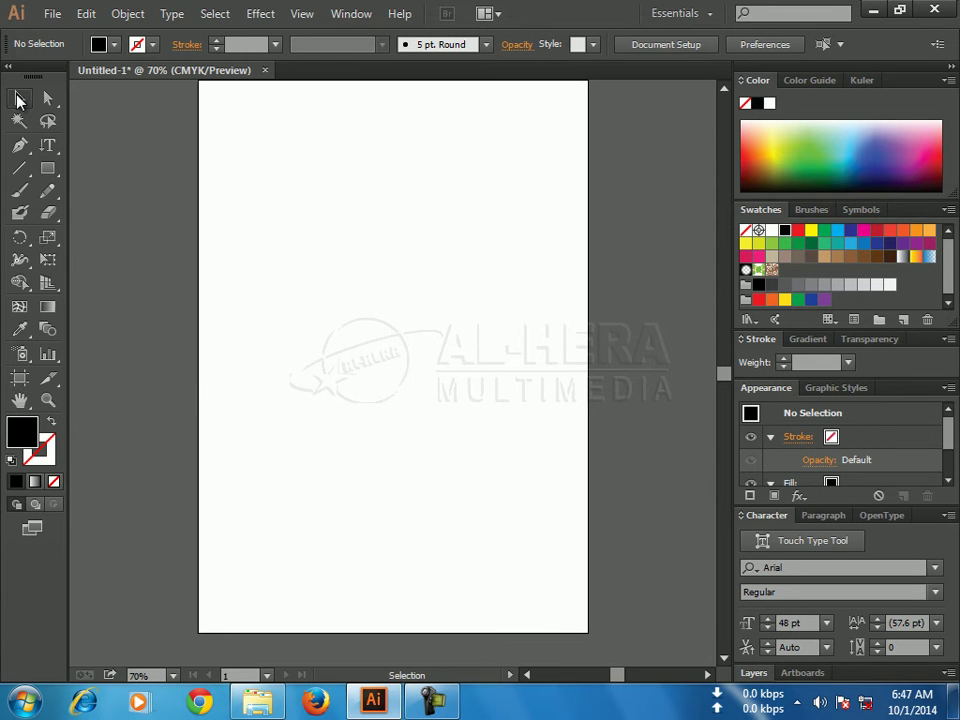
Swap the fill and stroke colors so the stroke is black, and set the fill color to white.
{"action": "left_click", "coordinate": [53, 427]}
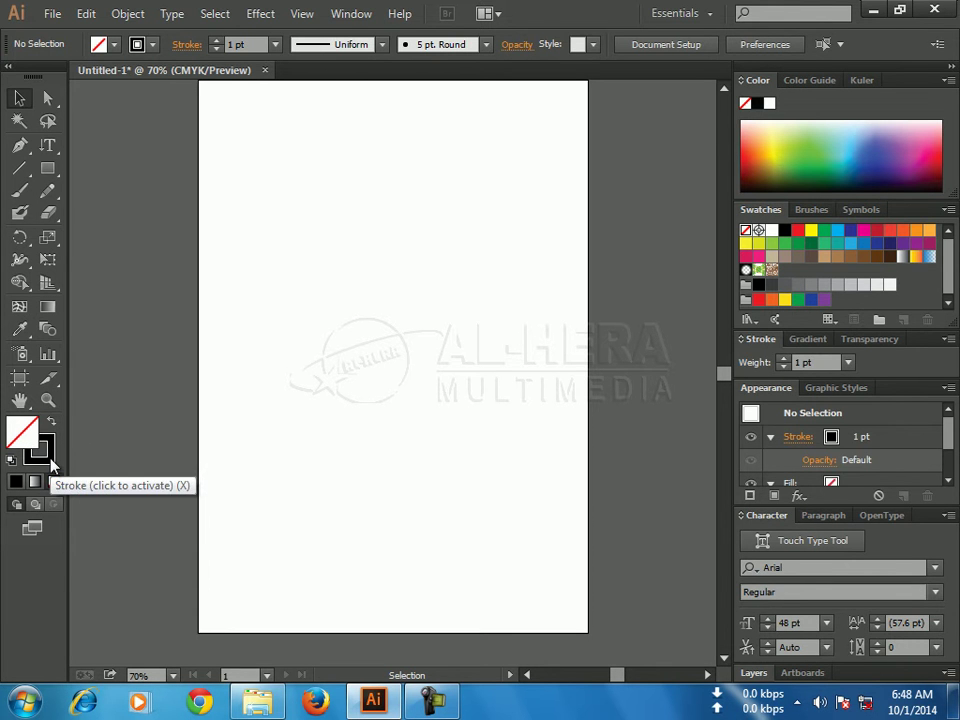
{"action": "left_click", "coordinate": [25, 430]}
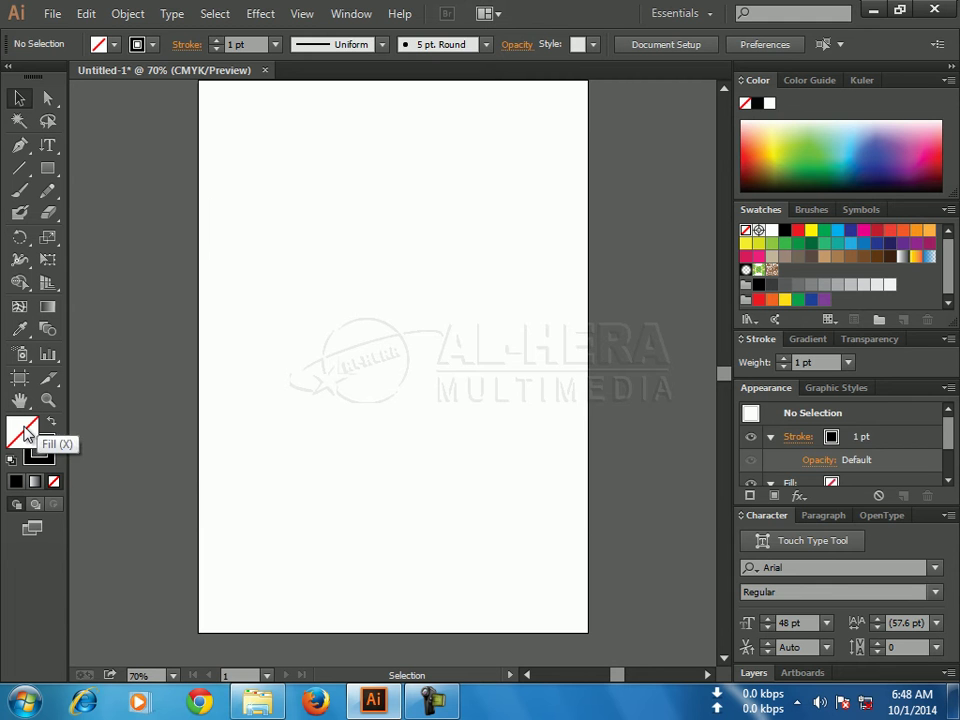
{"action": "double_click", "coordinate": [25, 430]}
{"action": "left_click_drag", "start_coordinate": [246, 336], "coordinate": [219, 214]}
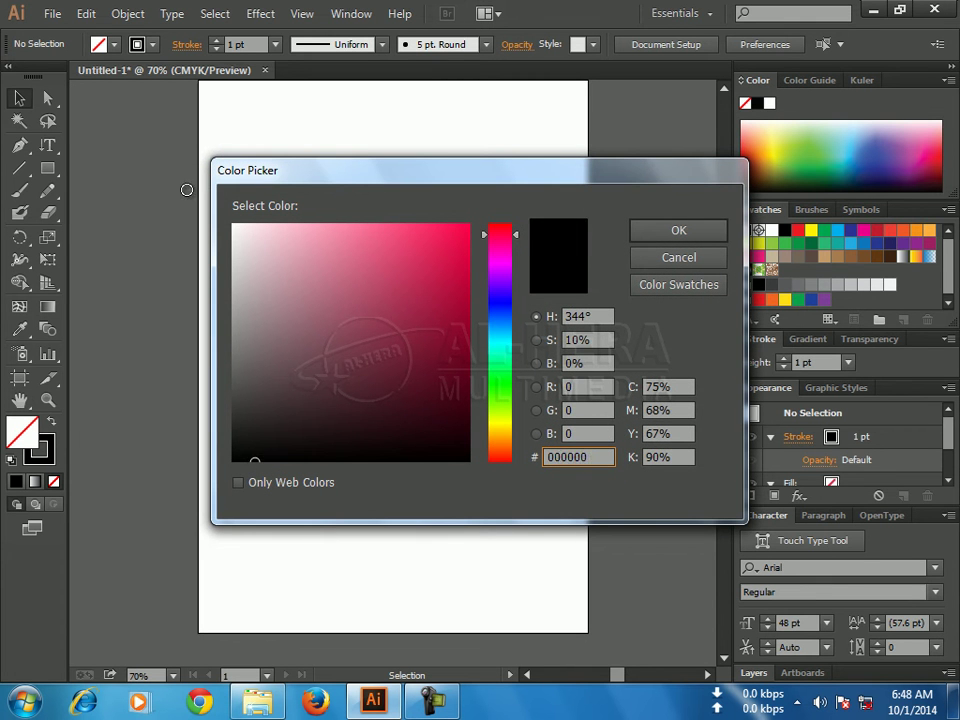
{"action": "left_click", "coordinate": [670, 232]}
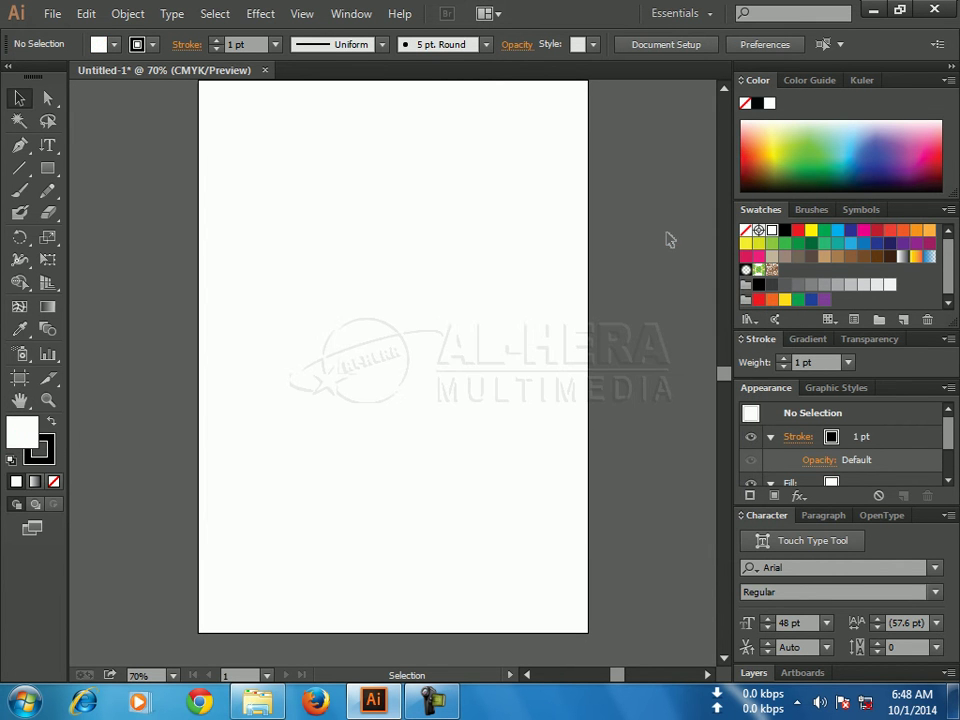
Draw a tall, narrow vertical rectangle in the middle of the artboard with the Rectangle tool.
{"action": "left_click", "coordinate": [50, 171]}
{"action": "left_click", "coordinate": [56, 174]}
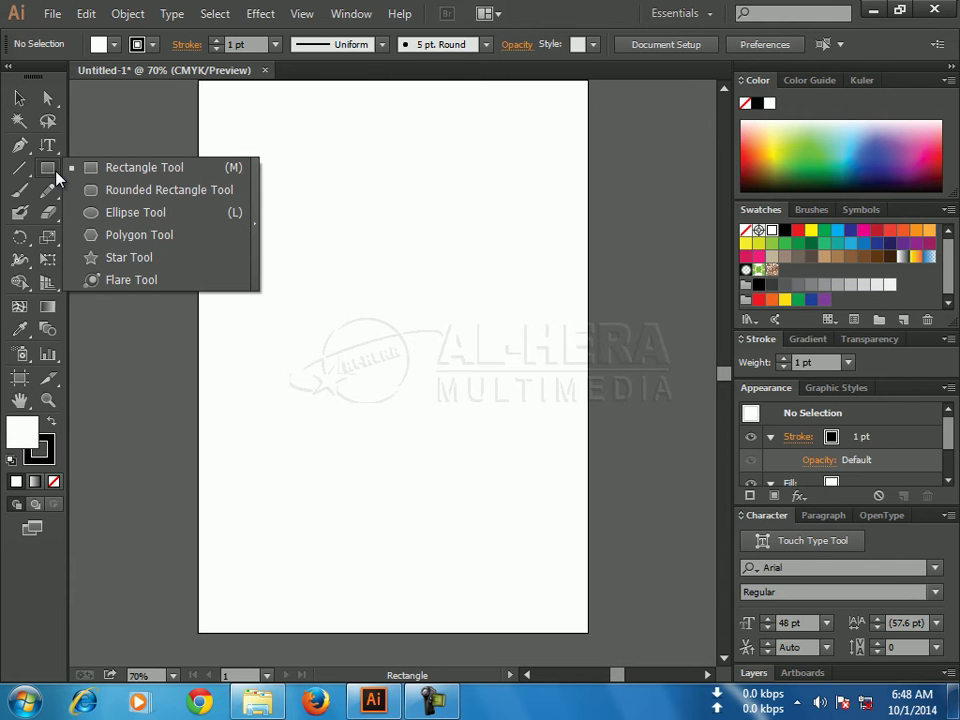
{"action": "left_click", "coordinate": [110, 176]}
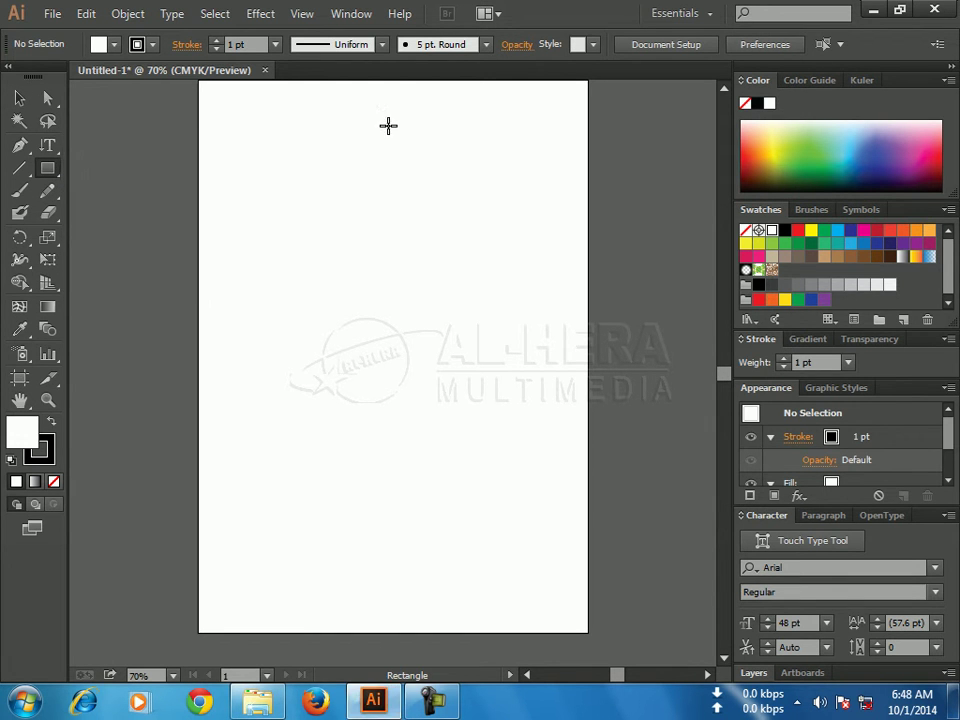
{"action": "left_click_drag", "start_coordinate": [357, 125], "coordinate": [424, 458]}
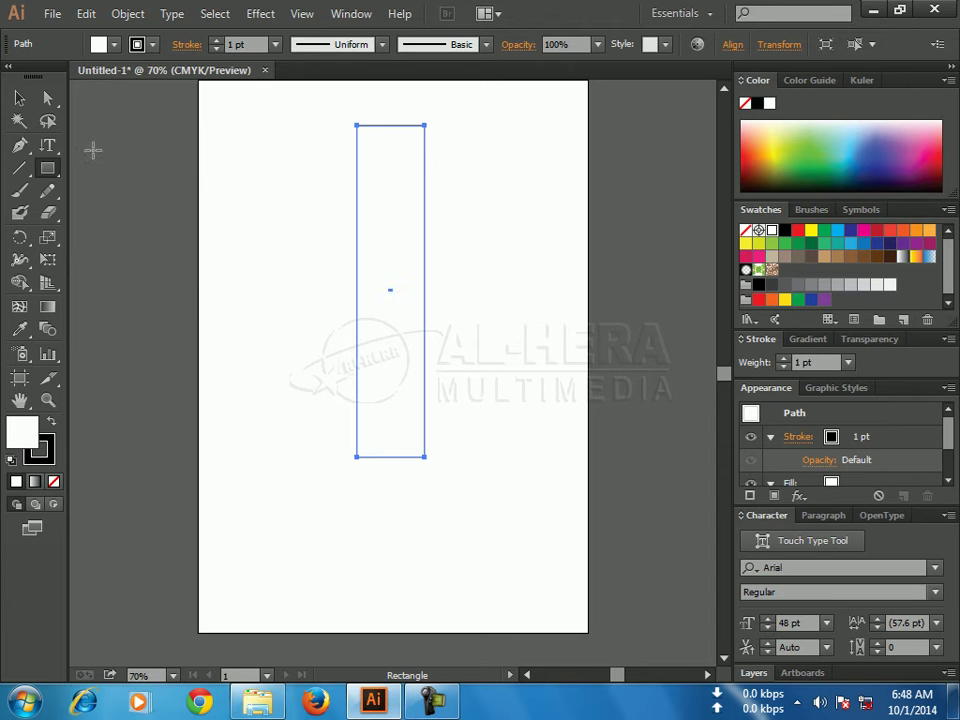
Fill the tall rectangle with vertical area text reading "AL hera" followed by filler letters "hggg" until a second column is filled.
{"action": "left_click", "coordinate": [55, 150]}
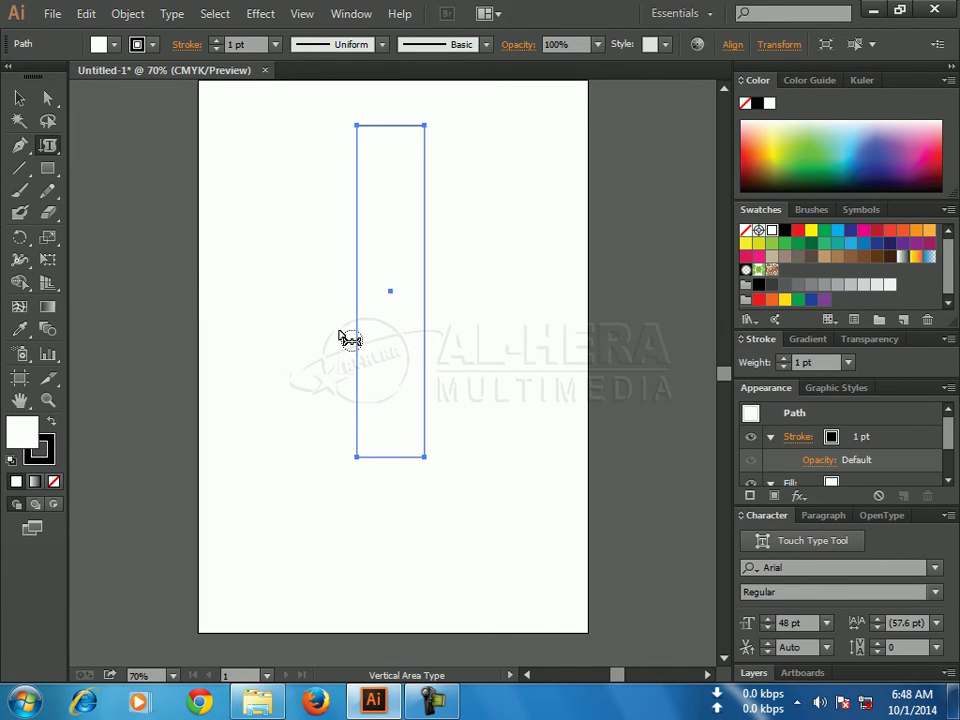
{"action": "left_click", "coordinate": [366, 130]}
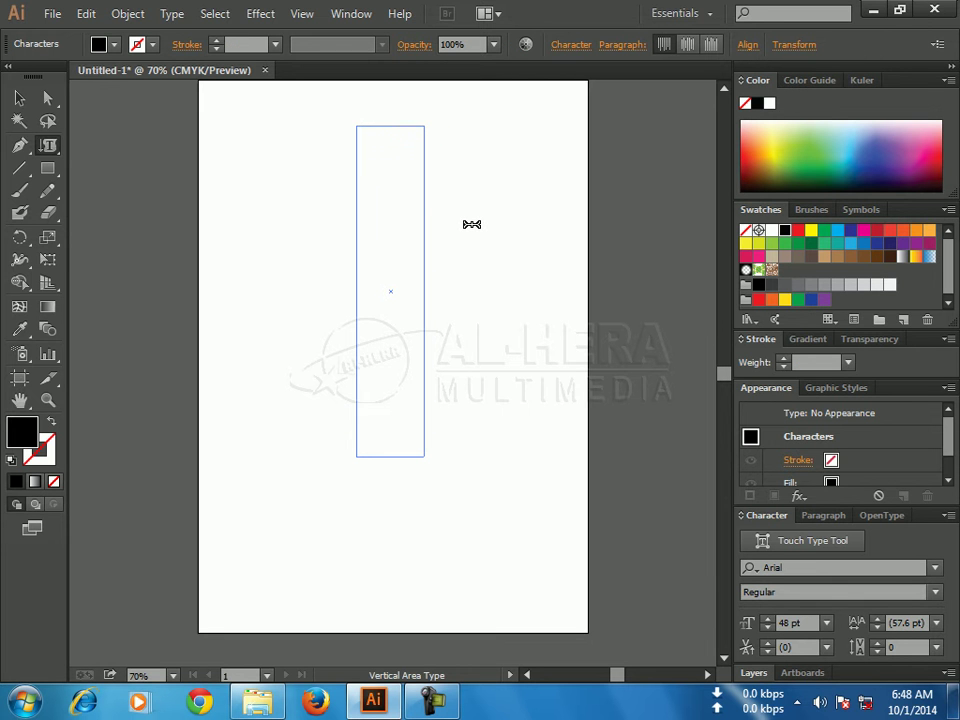
{"action": "type", "text": "ALhera"}
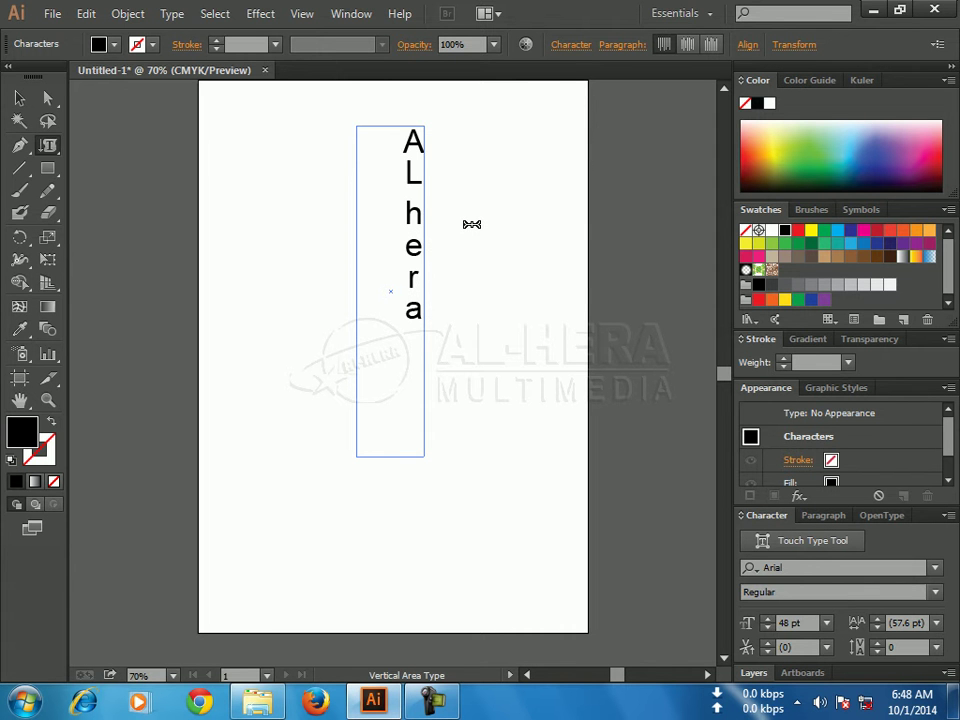
{"action": "type", "text": "hggggg"}
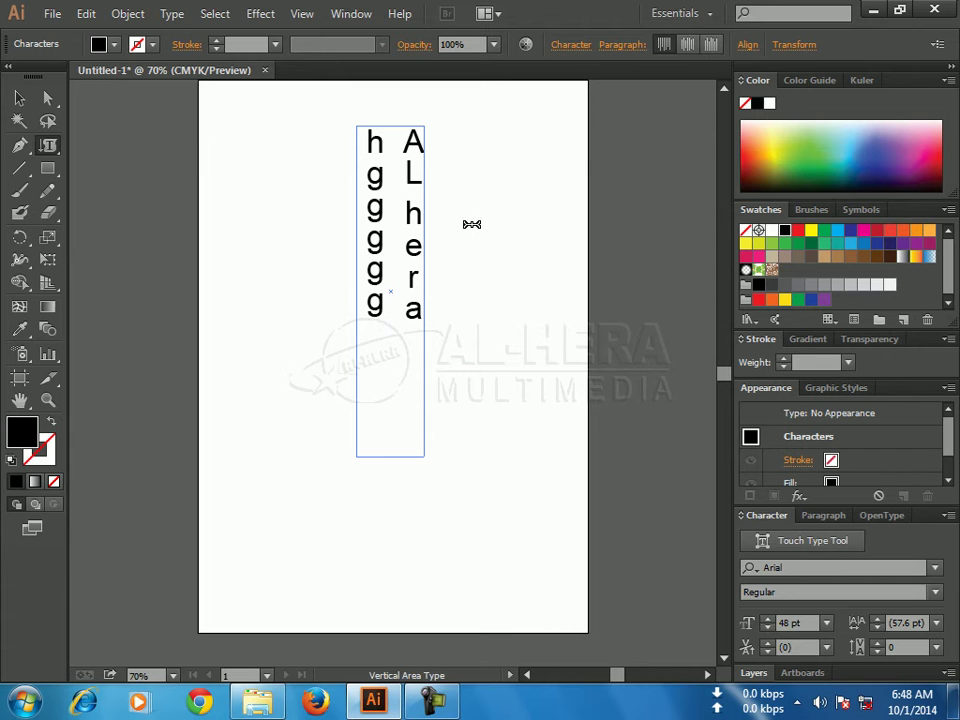
{"action": "type", "text": "ggggggg"}
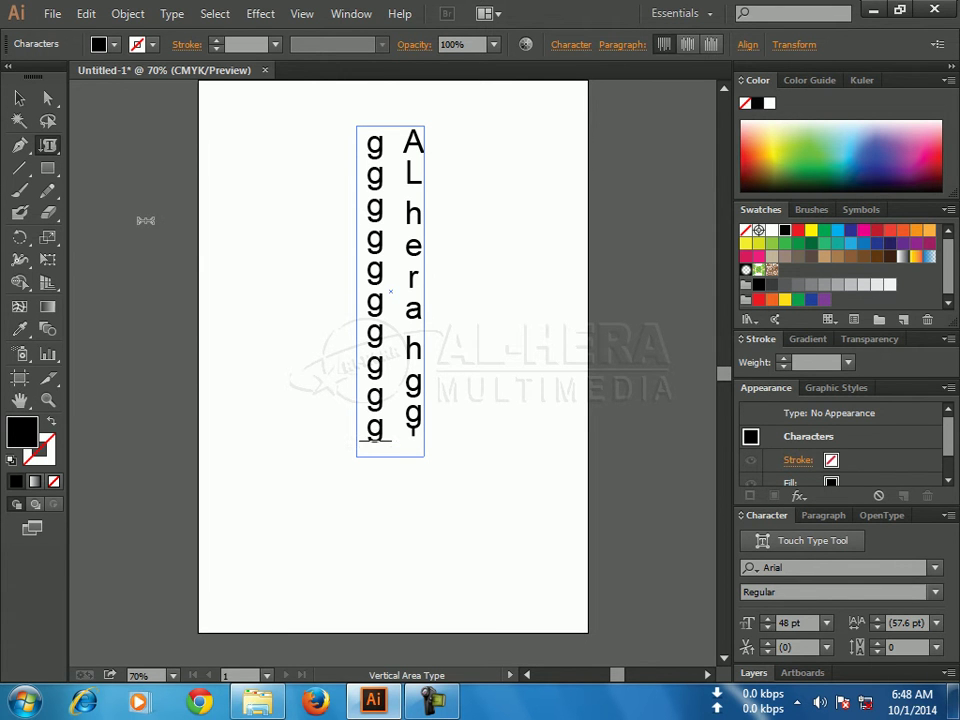
Delete the vertical area text object from the artboard.
{"action": "left_click", "coordinate": [19, 98]}
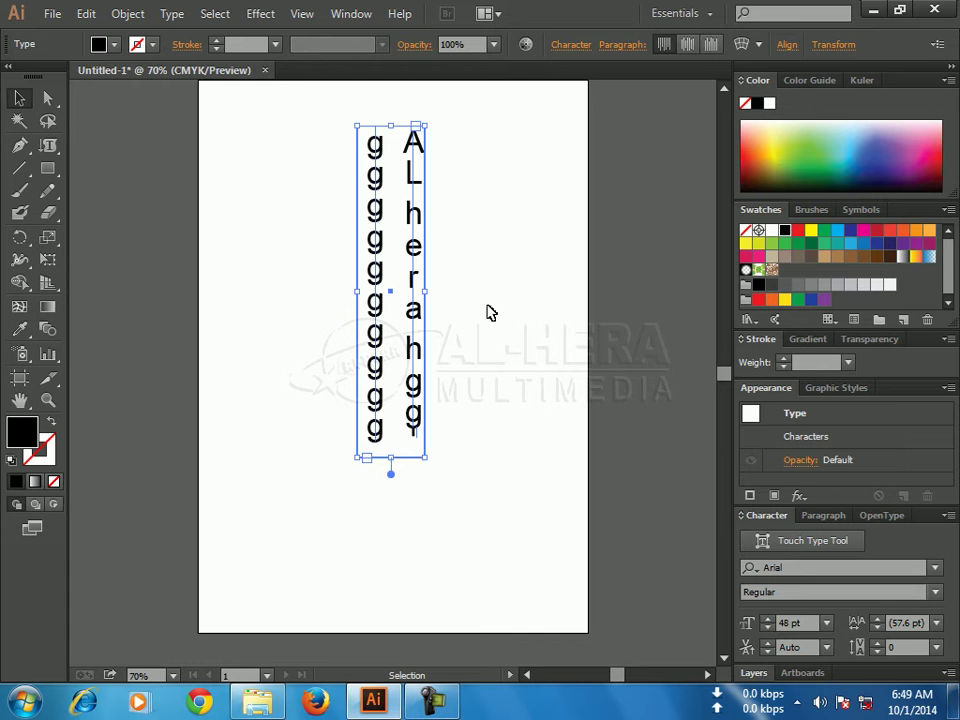
{"action": "key", "text": "Delete"}
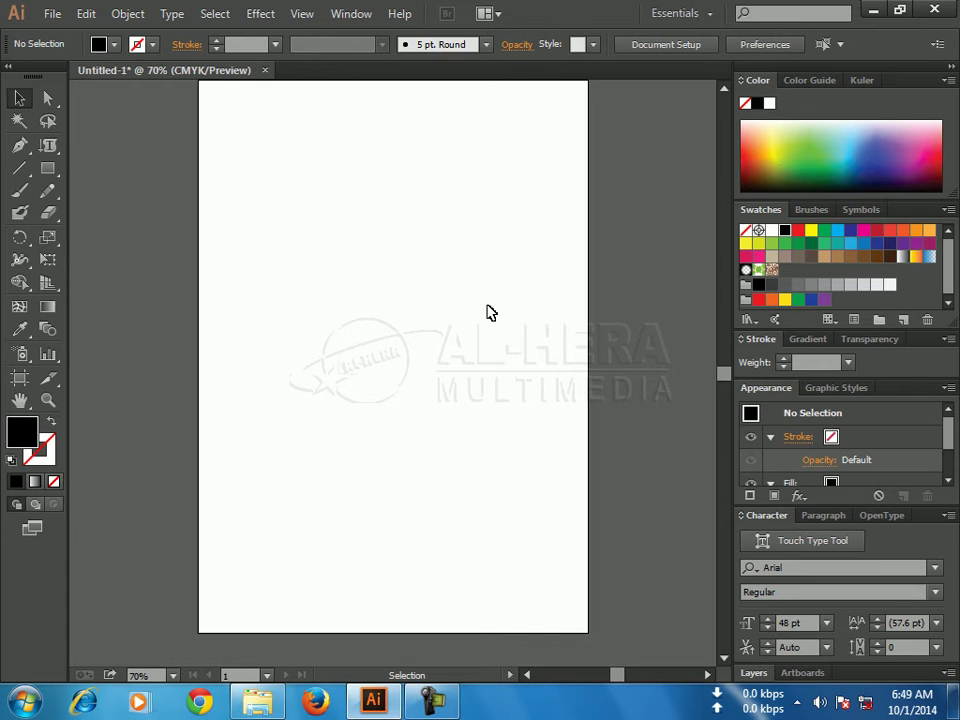
{"action": "left_click", "coordinate": [54, 150]}
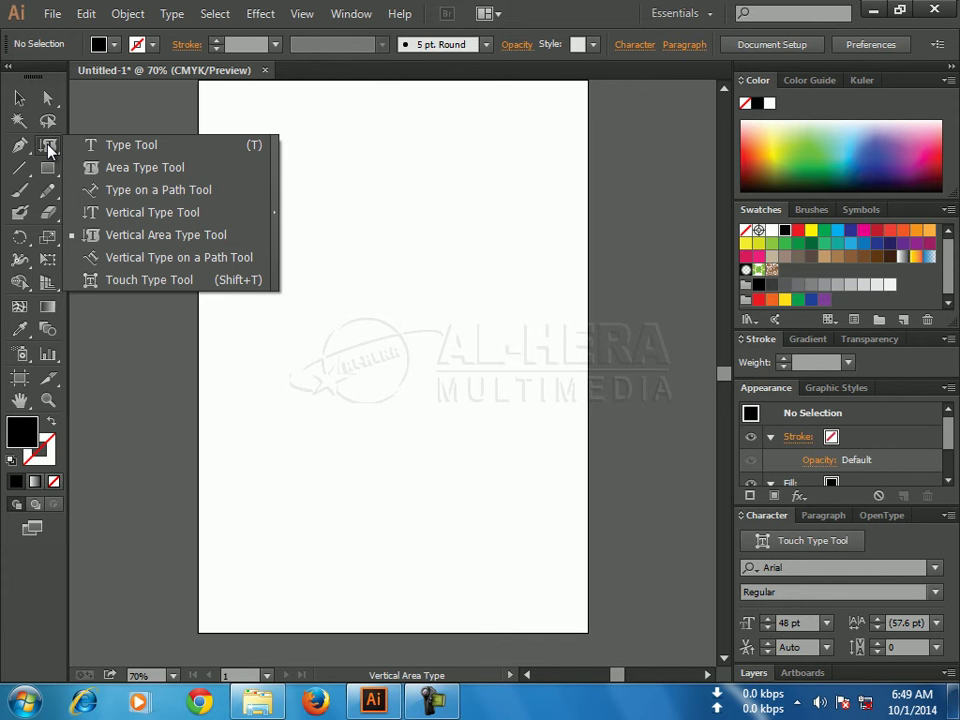
{"action": "left_click", "coordinate": [49, 147]}
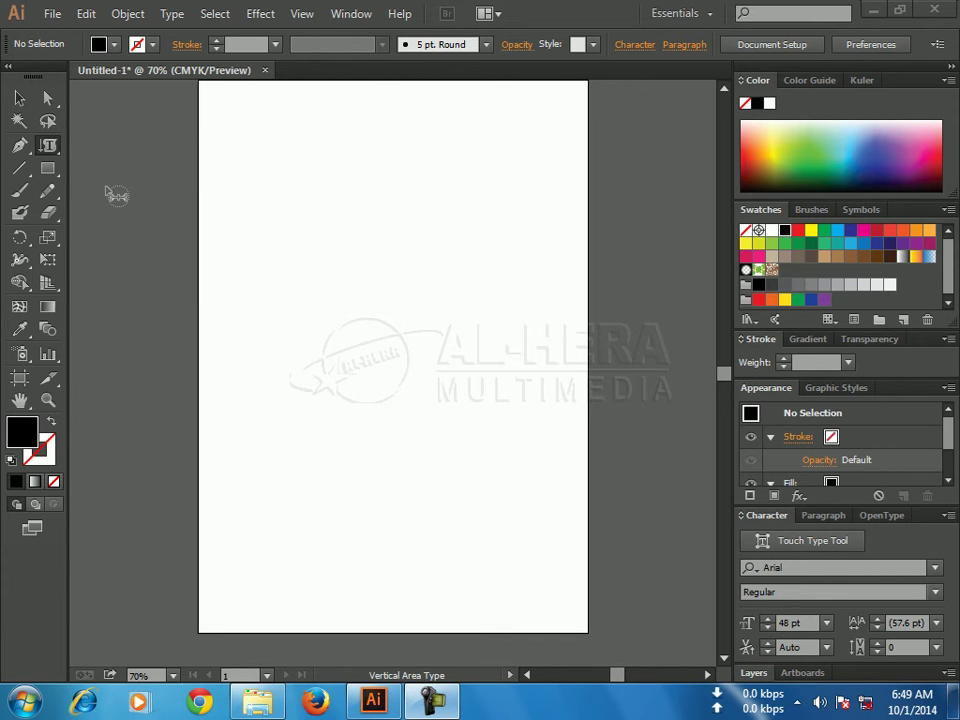
{"action": "left_click", "coordinate": [19, 97]}
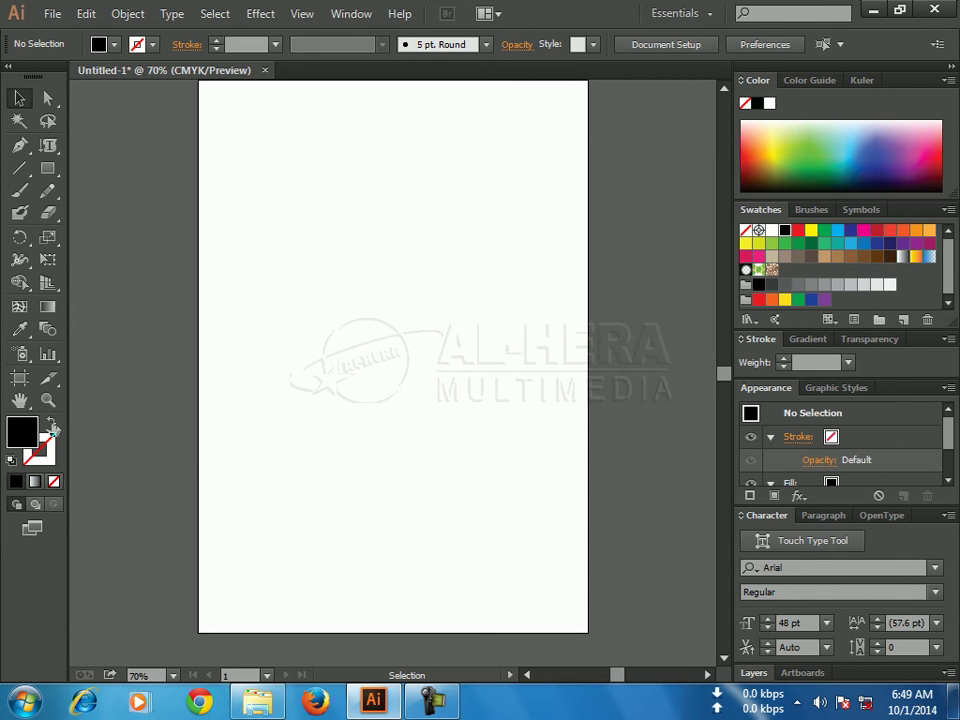
Swap the fill and stroke so the stroke is black, and set the fill color to white (FFFFFF).
{"action": "left_click", "coordinate": [51, 422]}
{"action": "double_click", "coordinate": [24, 432]}
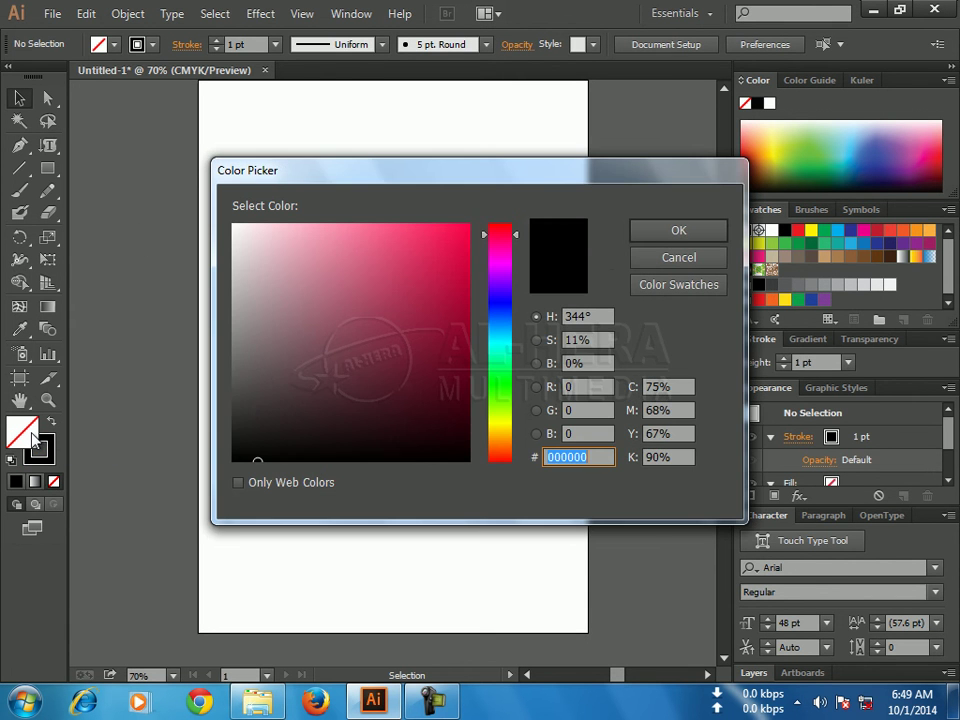
{"action": "left_click", "coordinate": [253, 249]}
{"action": "left_click", "coordinate": [233, 225]}
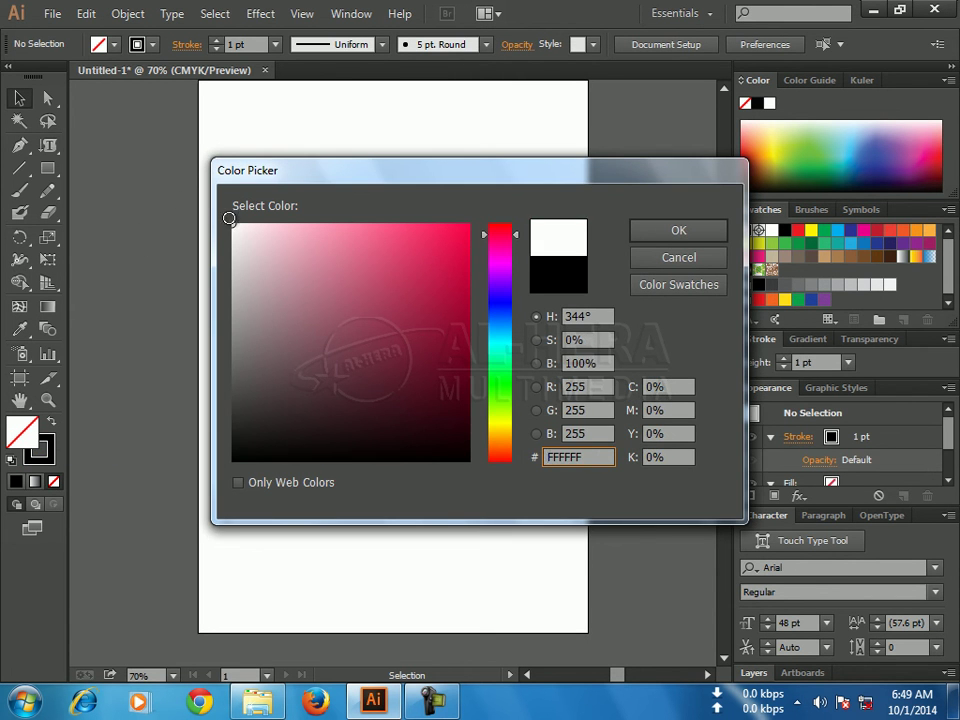
{"action": "left_click", "coordinate": [670, 231]}
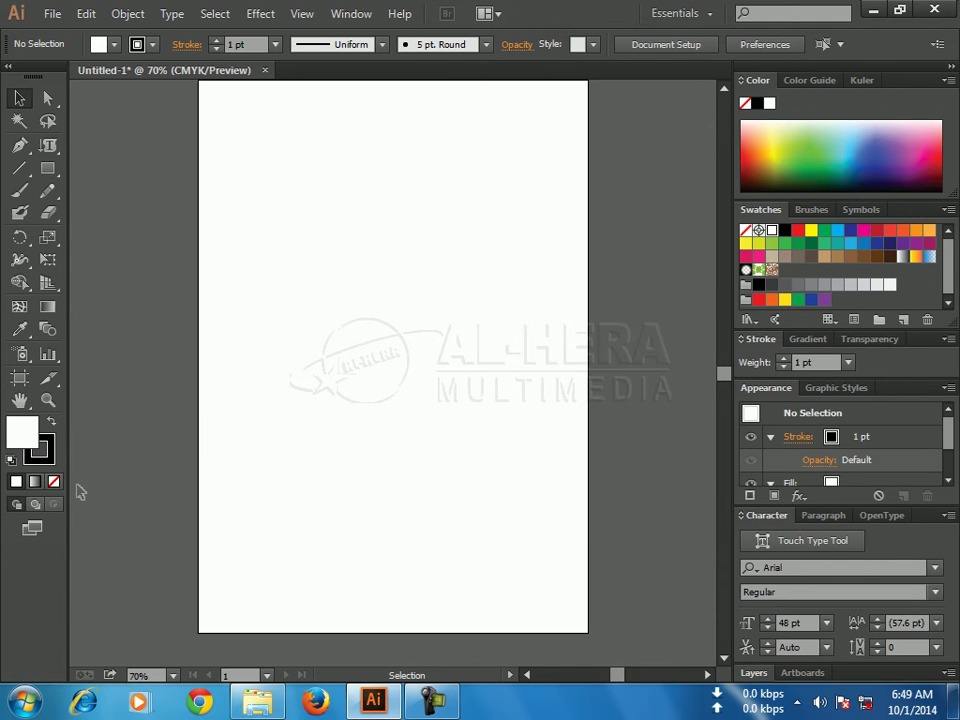
Draw a circle about 246 pt in diameter with the Ellipse tool in the artboard's upper right area.
{"action": "left_click", "coordinate": [51, 173]}
{"action": "left_click_drag", "start_coordinate": [51, 173], "coordinate": [133, 214]}
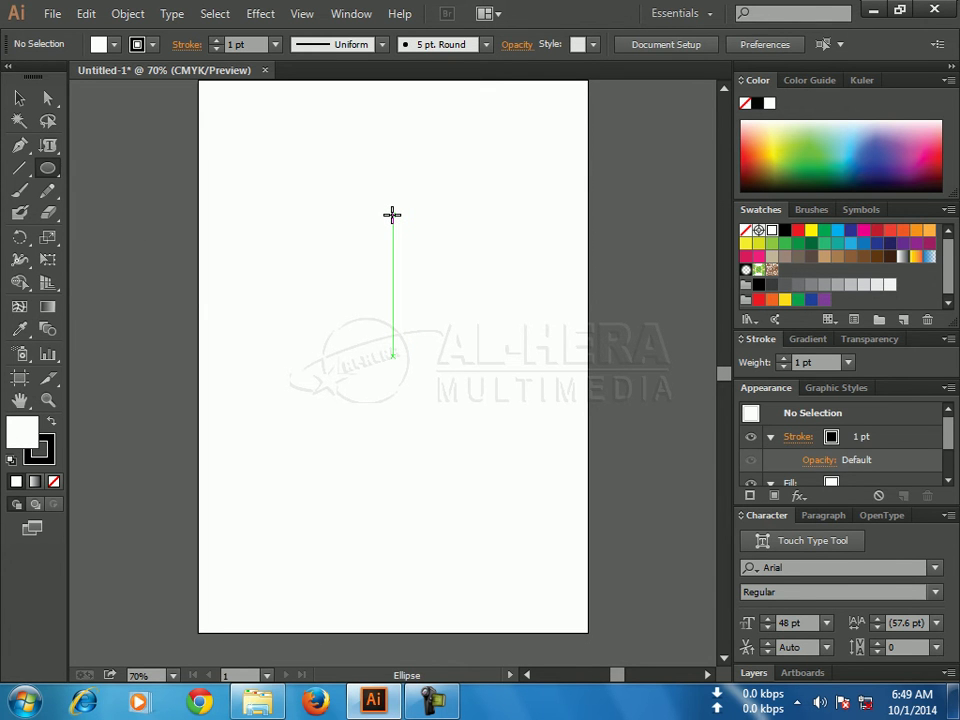
{"action": "left_click_drag", "start_coordinate": [336, 188], "coordinate": [502, 393]}
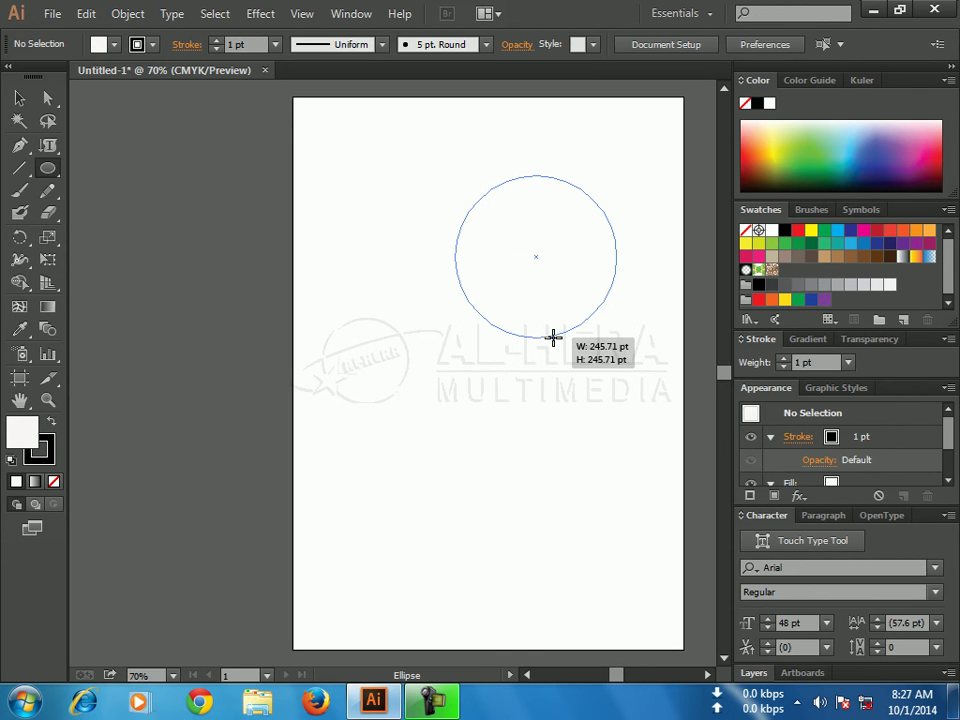
{"action": "left_click_drag", "start_coordinate": [553, 337], "coordinate": [553, 337]}
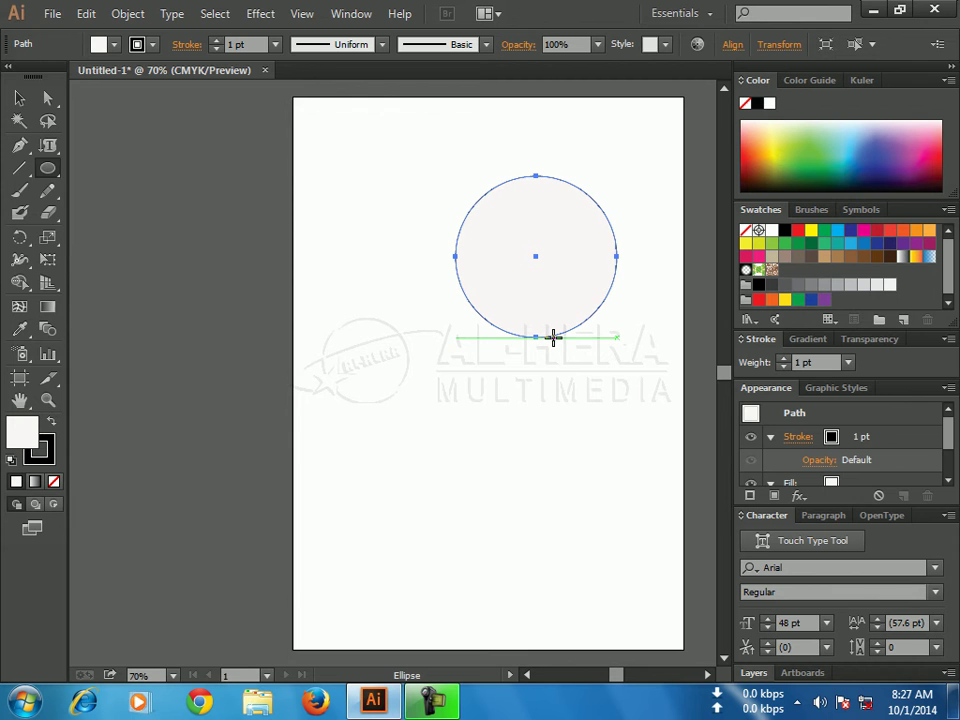
Add 36 pt vertical path text reading "AL HERA MULTIMEDIA" along the circle, starting at its leftmost point.
{"action": "left_click", "coordinate": [55, 150]}
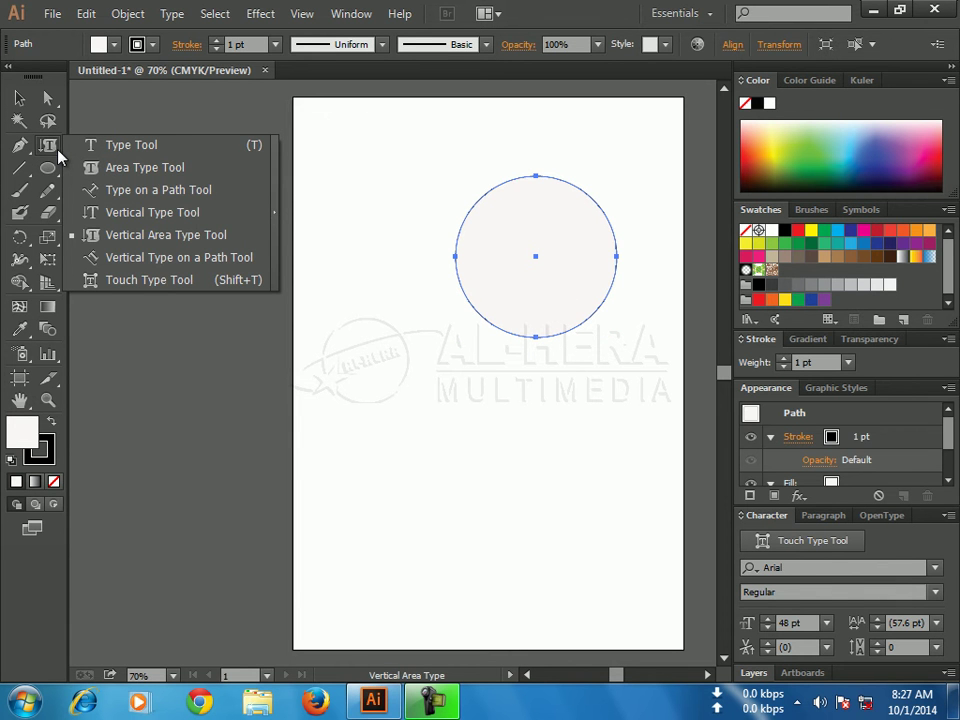
{"action": "left_click", "coordinate": [141, 267]}
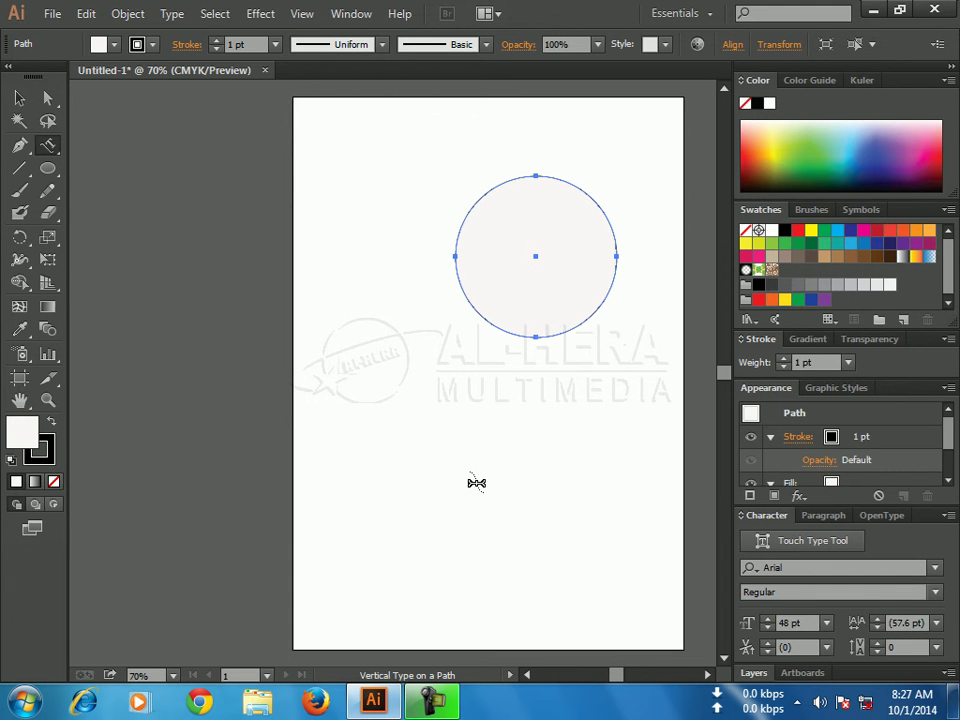
{"action": "left_click", "coordinate": [826, 624]}
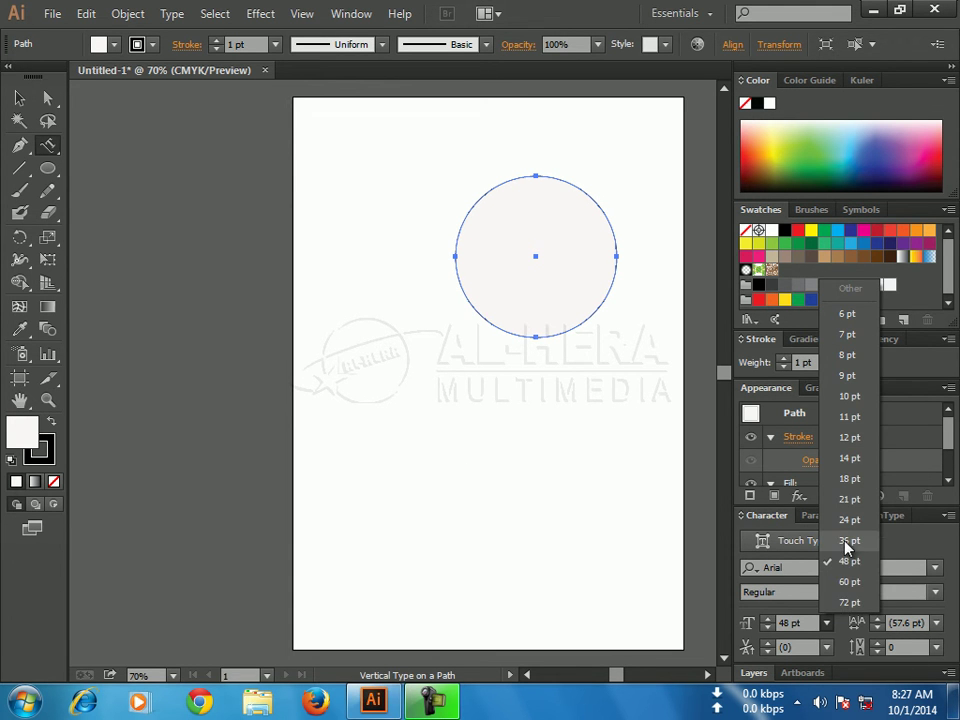
{"action": "left_click", "coordinate": [846, 541]}
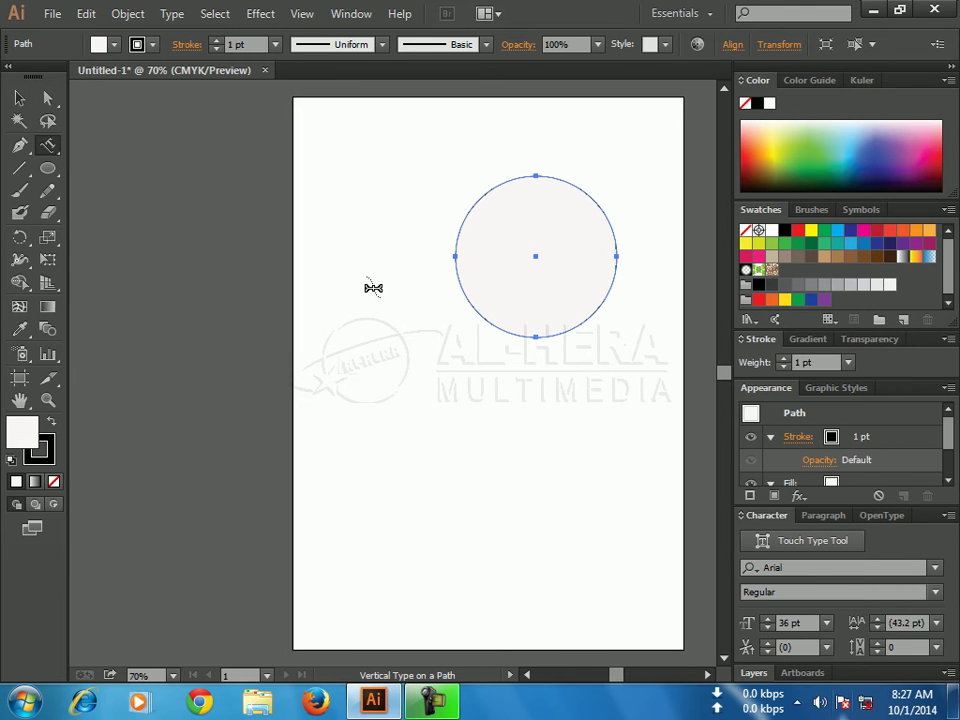
{"action": "left_click", "coordinate": [453, 256]}
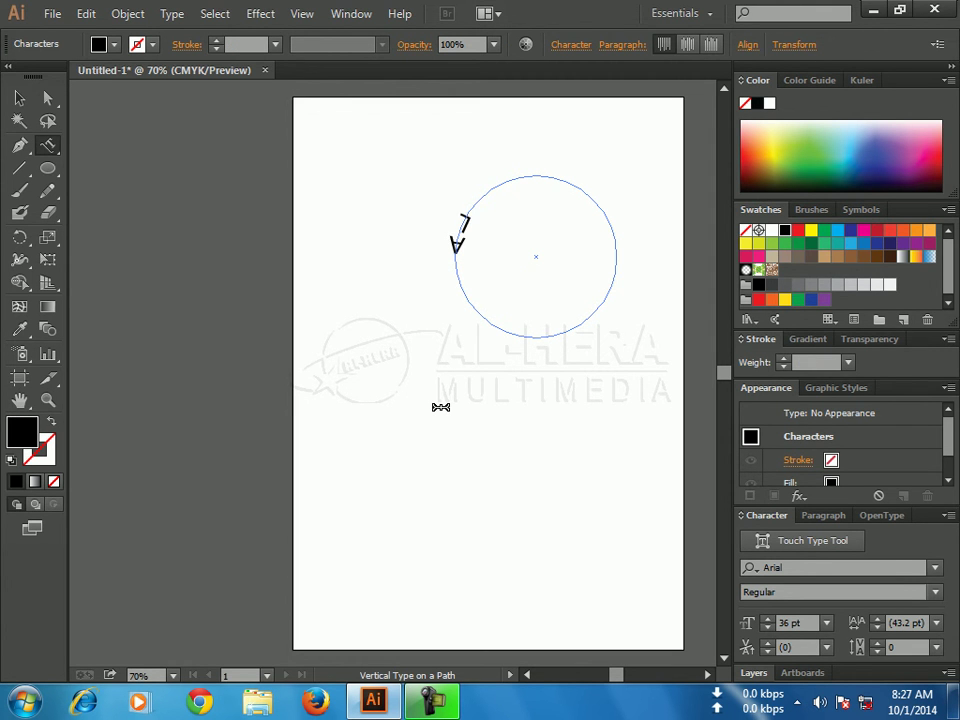
{"action": "type", "text": "AL-HERA"}
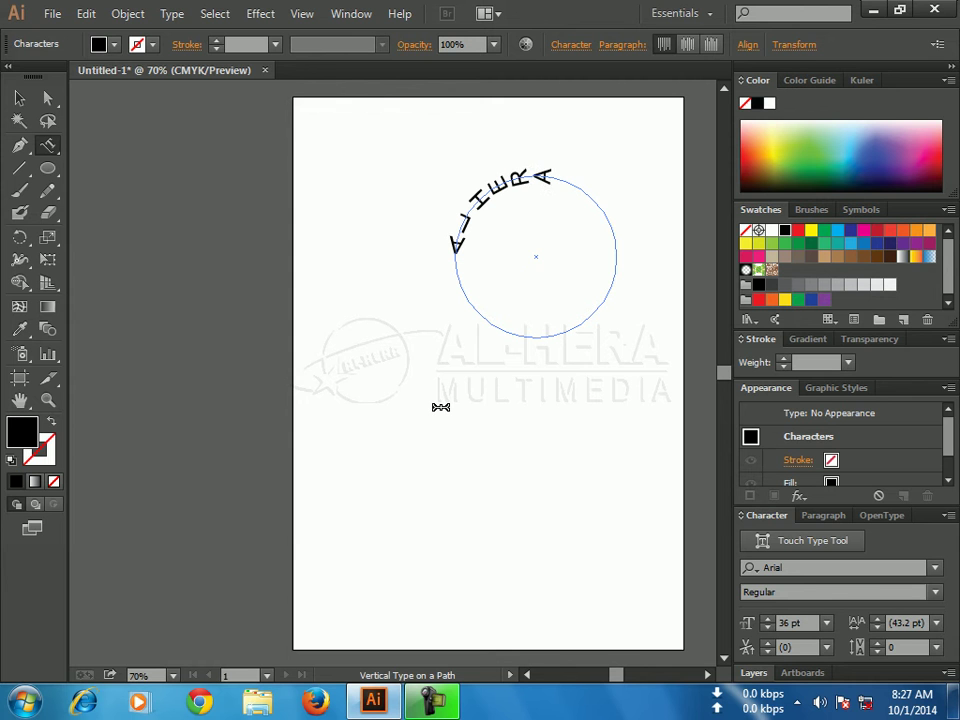
{"action": "type", "text": " MULTIM"}
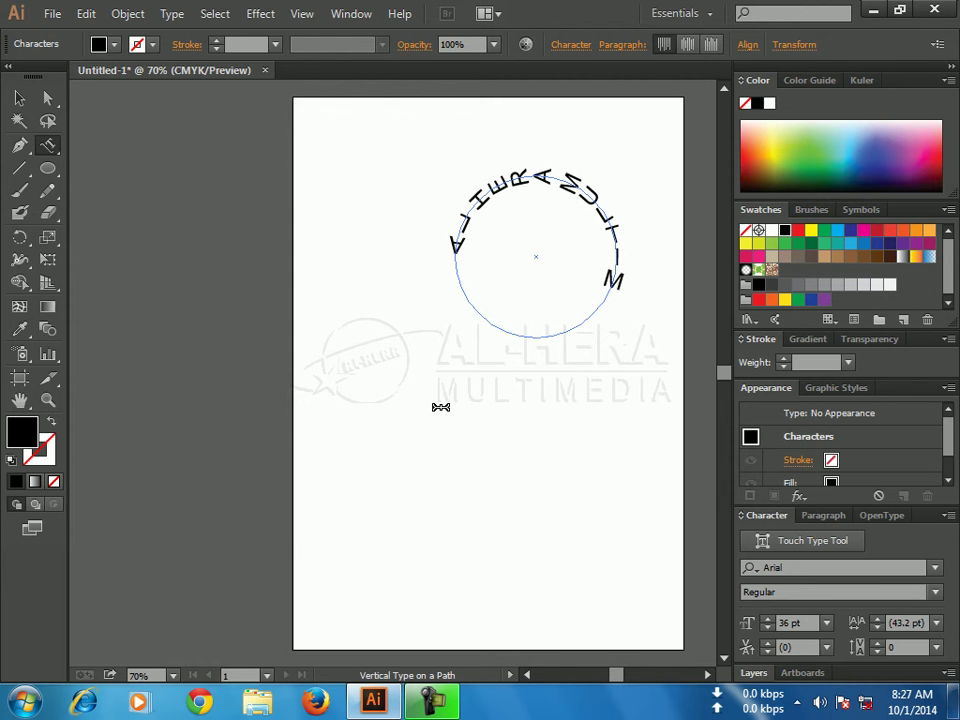
{"action": "type", "text": "EDIA"}
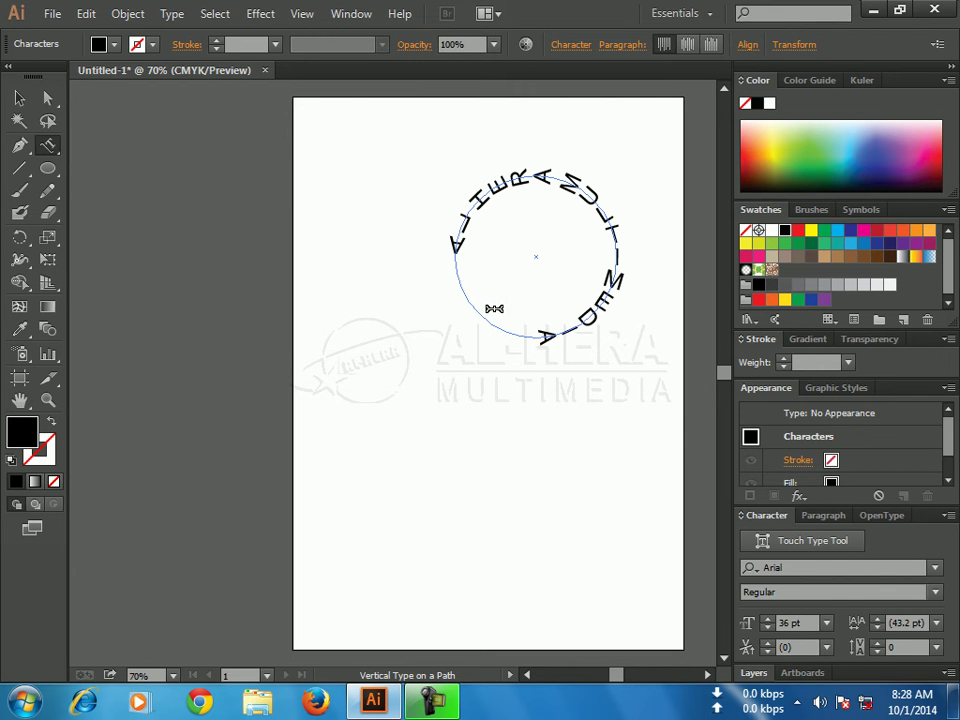
Try filling the rest of the circle with filler letters "G" and "H", and remove them again after "MULTIMEDIA".
{"action": "type", "text": "GGGG"}
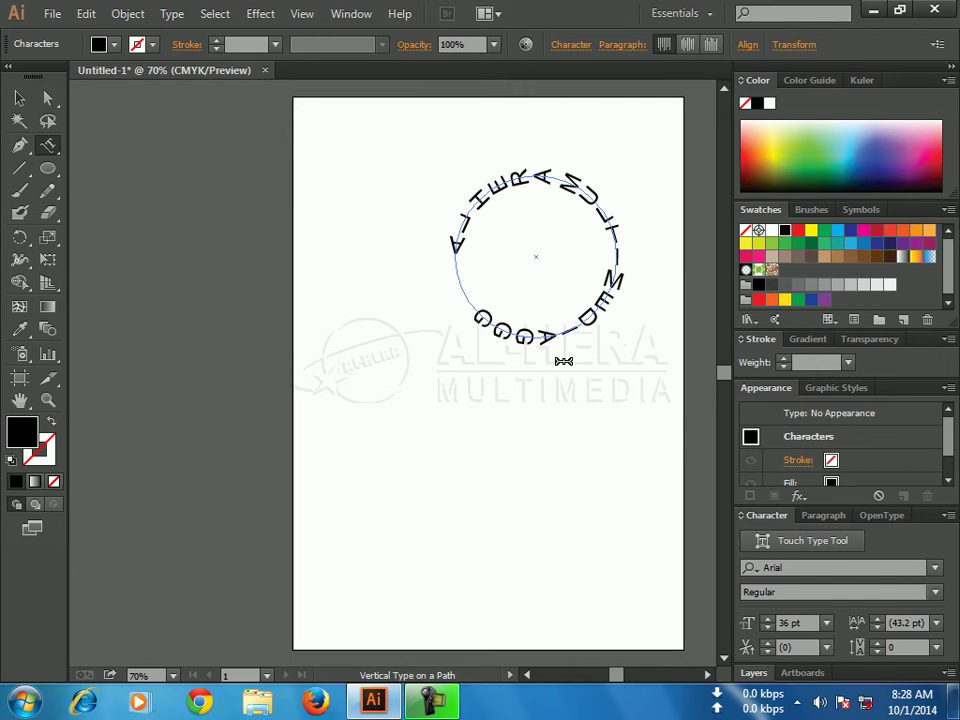
{"action": "key", "text": "BackSpace"}
{"action": "key", "text": "BackSpace"}
{"action": "key", "text": "BackSpace"}
{"action": "key", "text": "BackSpace"}
{"action": "key", "text": "BackSpace"}
{"action": "key", "text": "BackSpace"}
{"action": "key", "text": "BackSpace"}
{"action": "key", "text": "BackSpace"}
{"action": "key", "text": "BackSpace"}
{"action": "key", "text": "BackSpace"}
{"action": "key", "text": "BackSpace"}
{"action": "key", "text": "BackSpace"}
{"action": "key", "text": "BackSpace"}
{"action": "key", "text": "BackSpace"}
{"action": "key", "text": "BackSpace"}
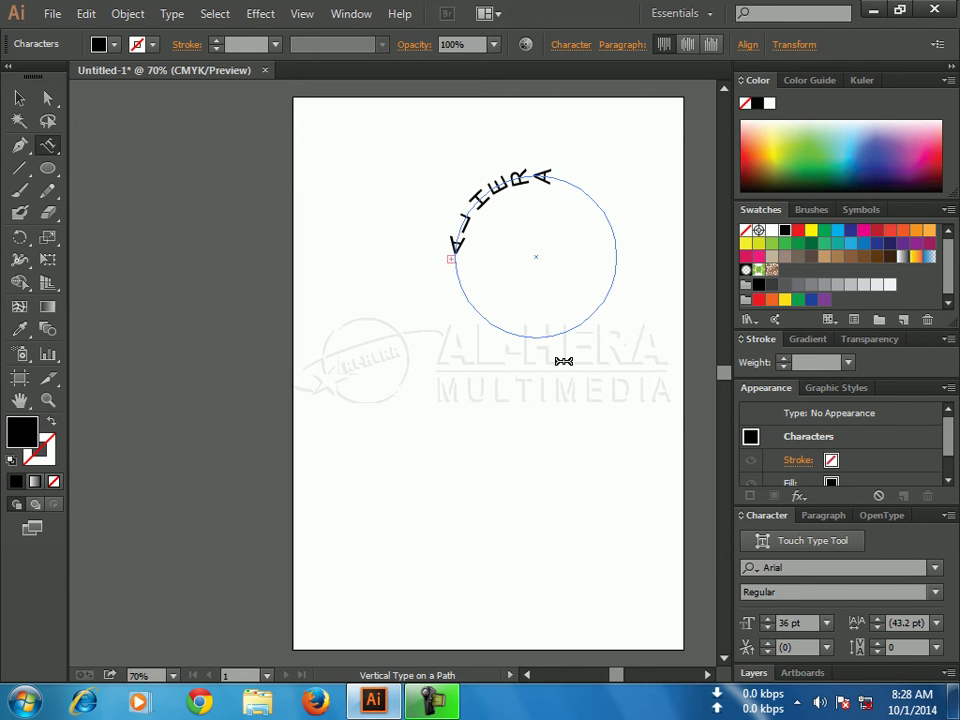
{"action": "key", "text": "ctrl+z"}
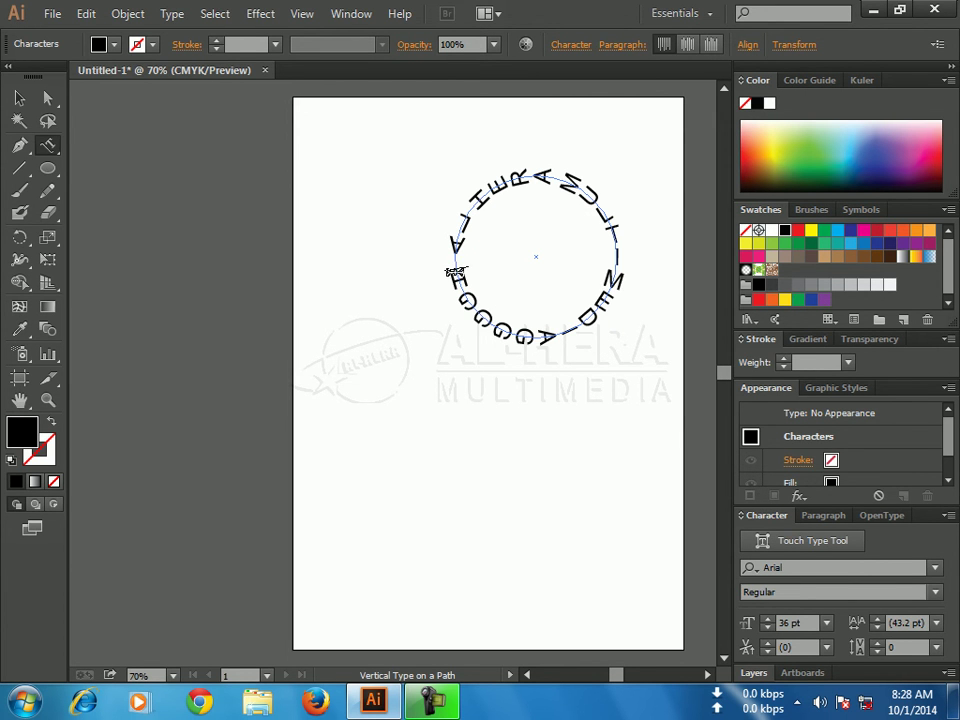
{"action": "left_click_drag", "start_coordinate": [454, 270], "coordinate": [541, 335]}
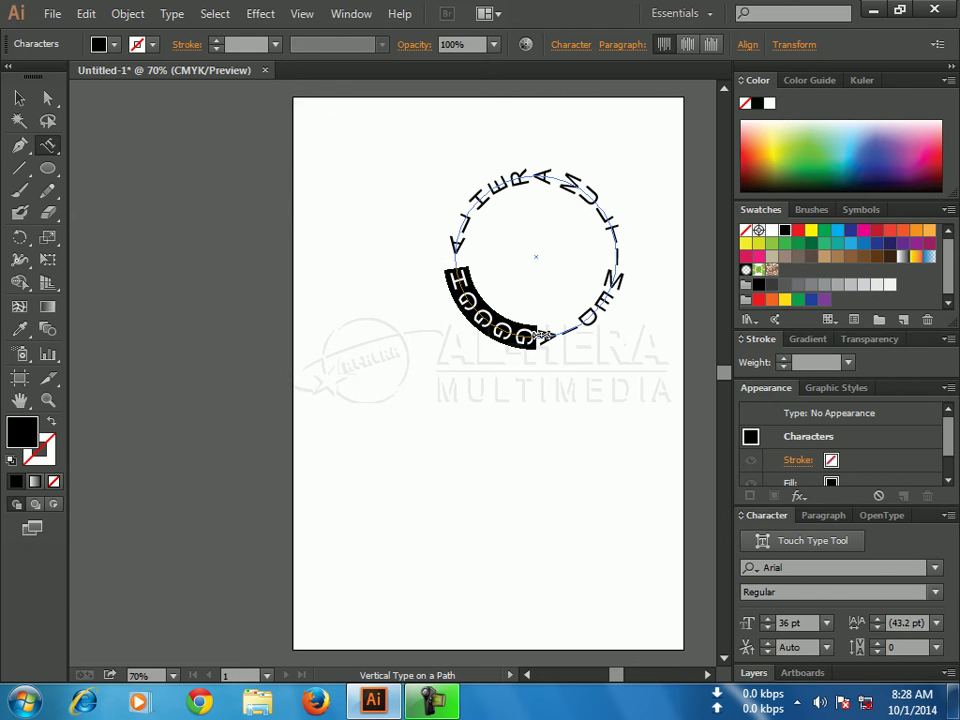
{"action": "key", "text": "BackSpace"}
{"action": "type", "text": "A"}
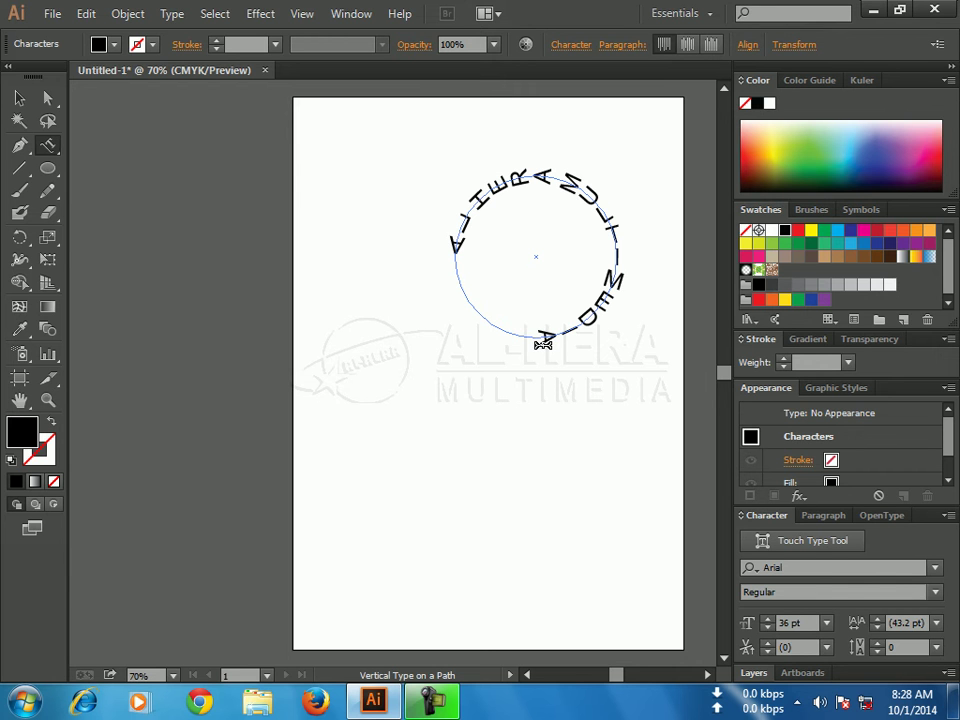
Raise the tracking of all the circular "AL HERA MULTIMEDIA" text to 290 so it spreads around the circle, and deselect it.
{"action": "left_click_drag", "start_coordinate": [456, 254], "coordinate": [543, 340]}
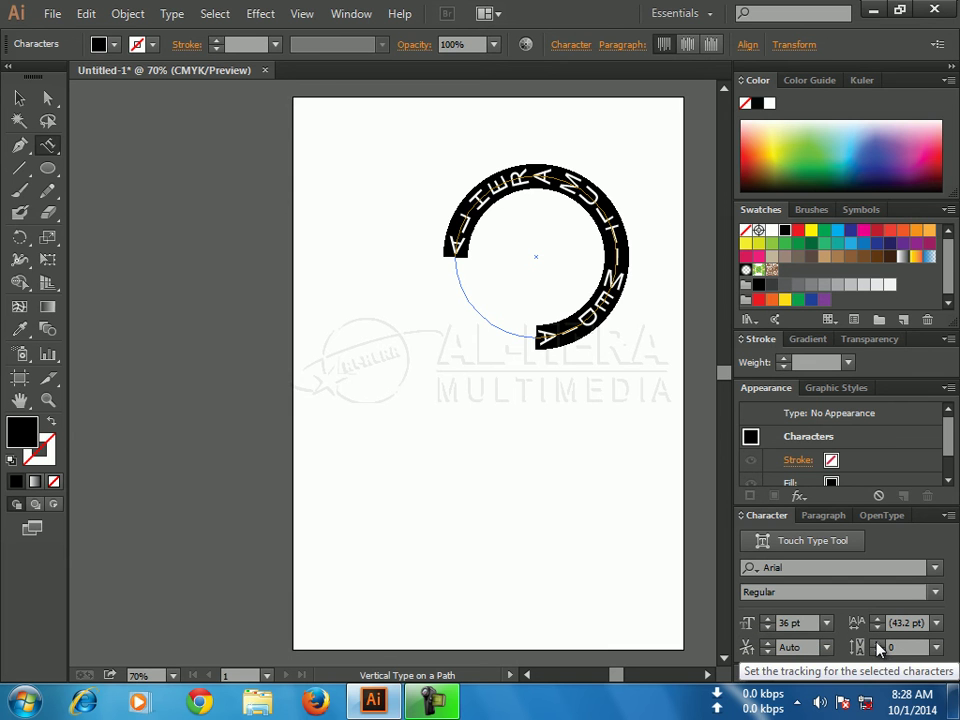
{"action": "left_click", "coordinate": [877, 643]}
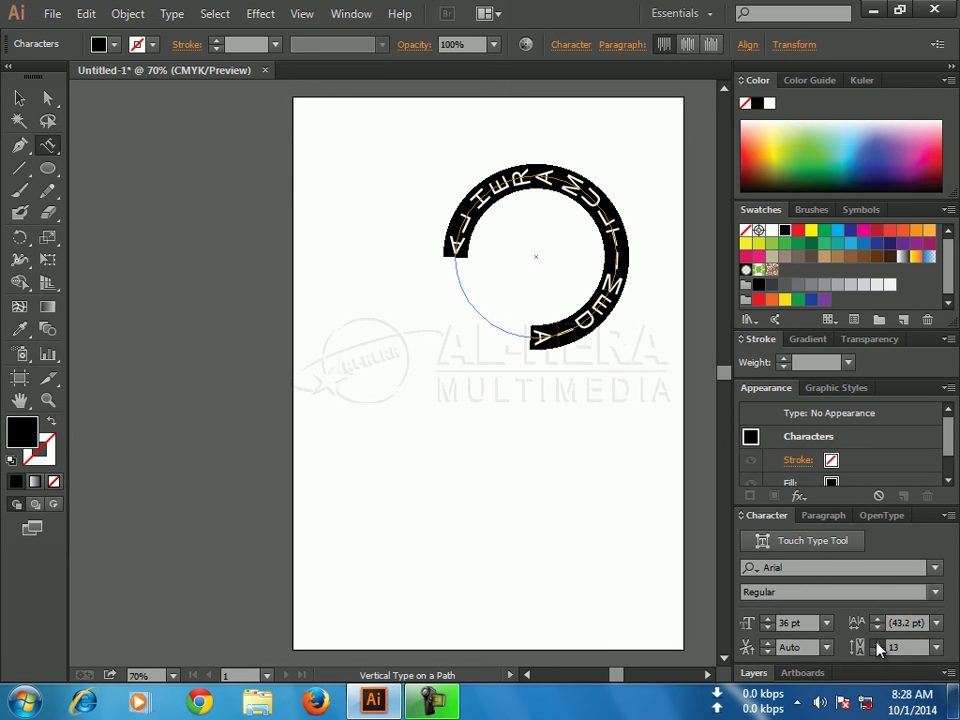
{"action": "left_click", "coordinate": [877, 646]}
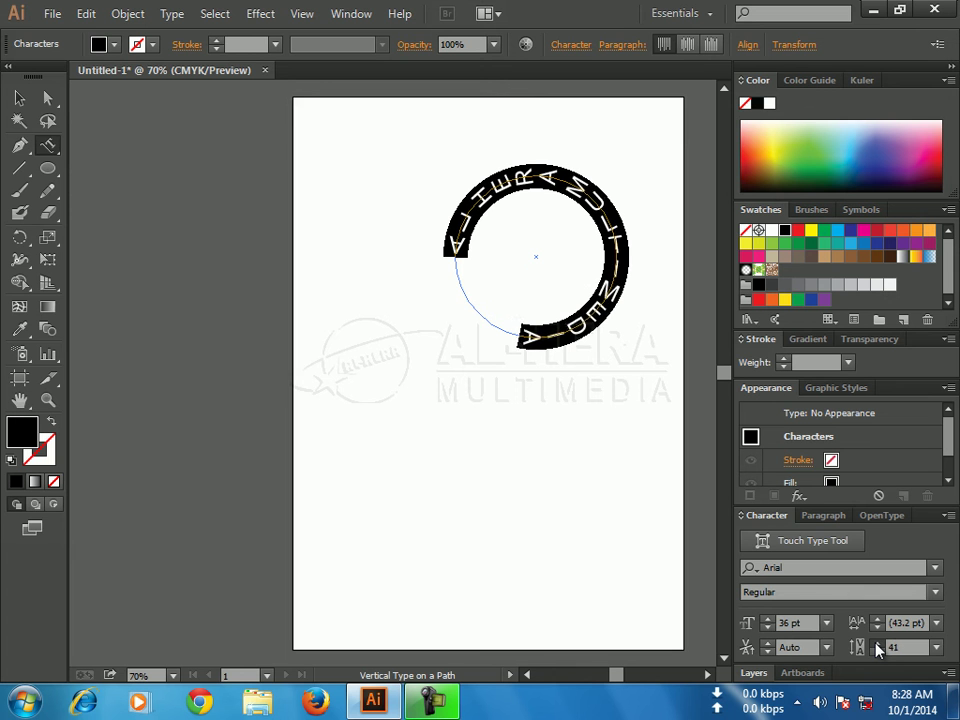
{"action": "left_click", "coordinate": [877, 648]}
{"action": "left_click", "coordinate": [877, 648]}
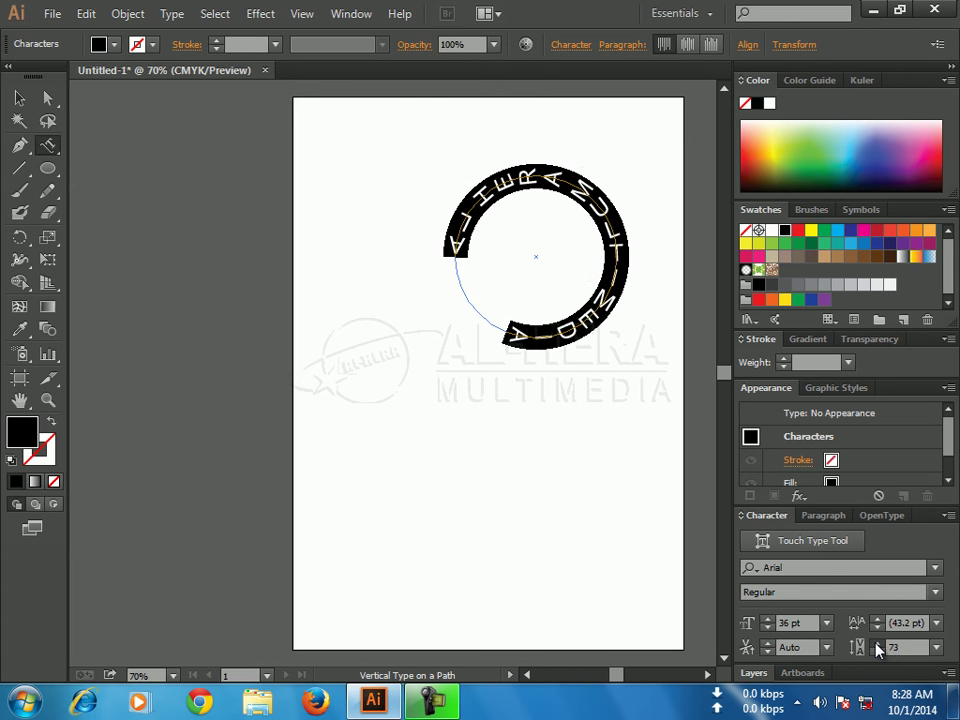
{"action": "left_click", "coordinate": [877, 648]}
{"action": "left_click", "coordinate": [877, 648]}
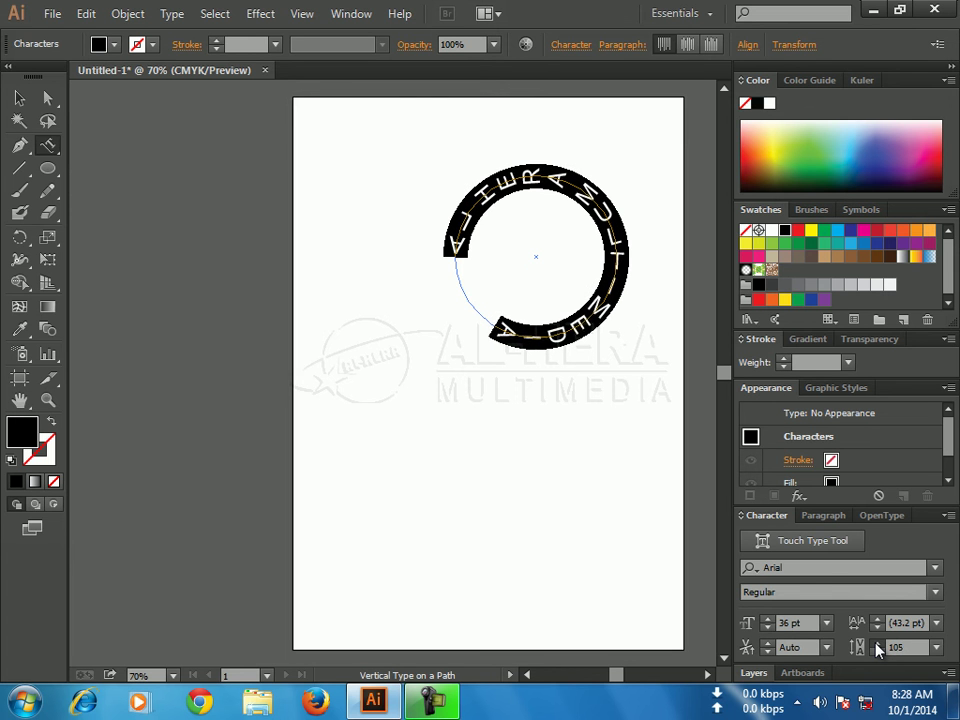
{"action": "left_click", "coordinate": [877, 648]}
{"action": "left_click", "coordinate": [877, 648]}
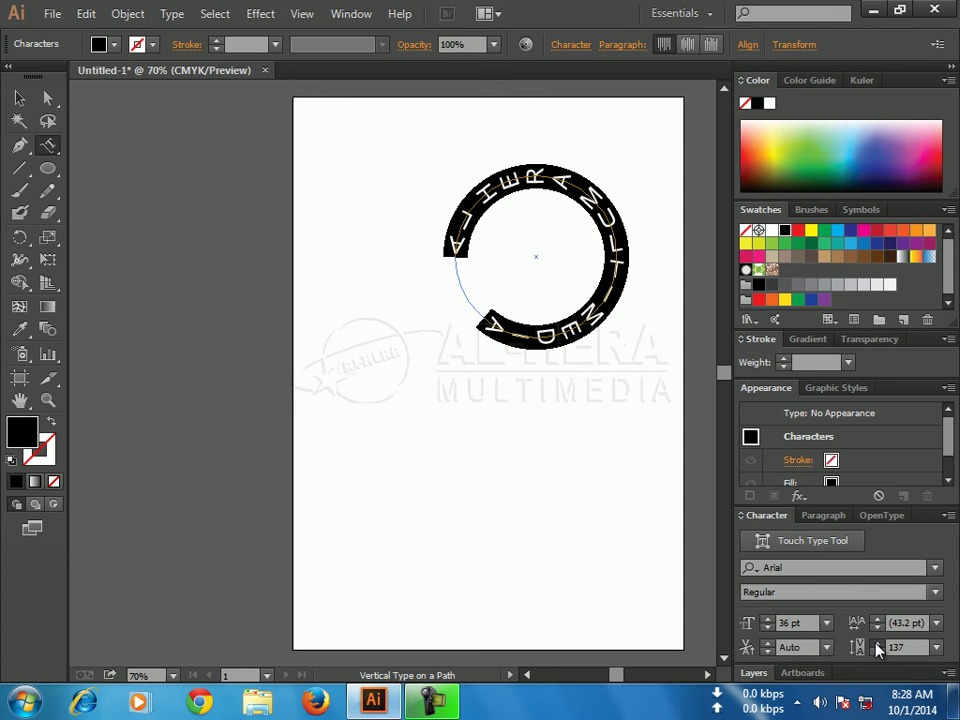
{"action": "left_click", "coordinate": [877, 648]}
{"action": "left_click", "coordinate": [877, 648]}
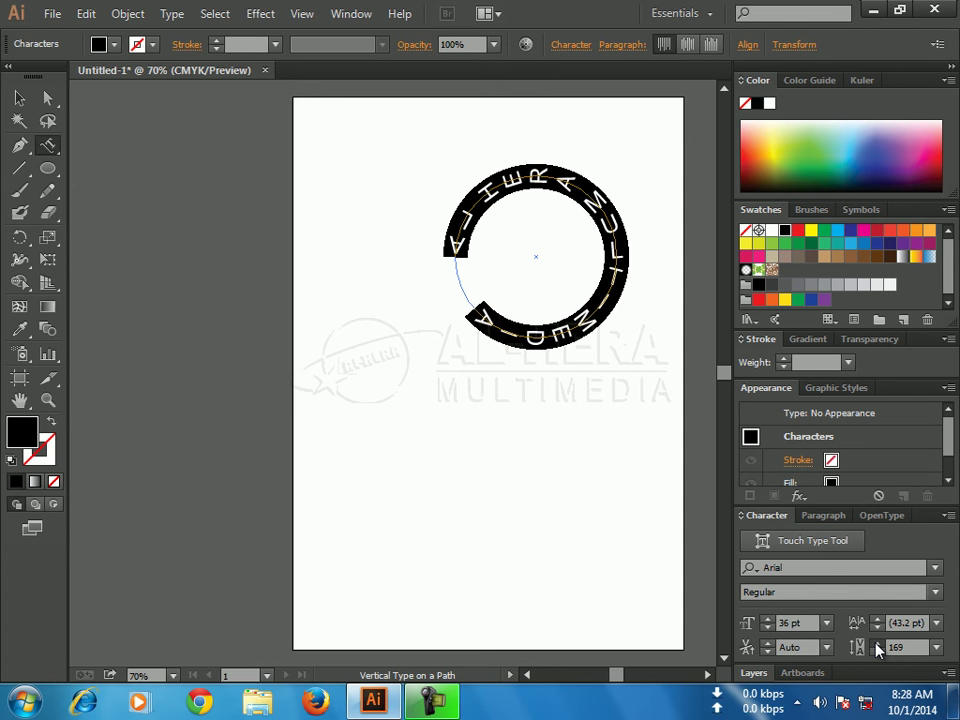
{"action": "left_click", "coordinate": [877, 648]}
{"action": "left_click", "coordinate": [877, 648]}
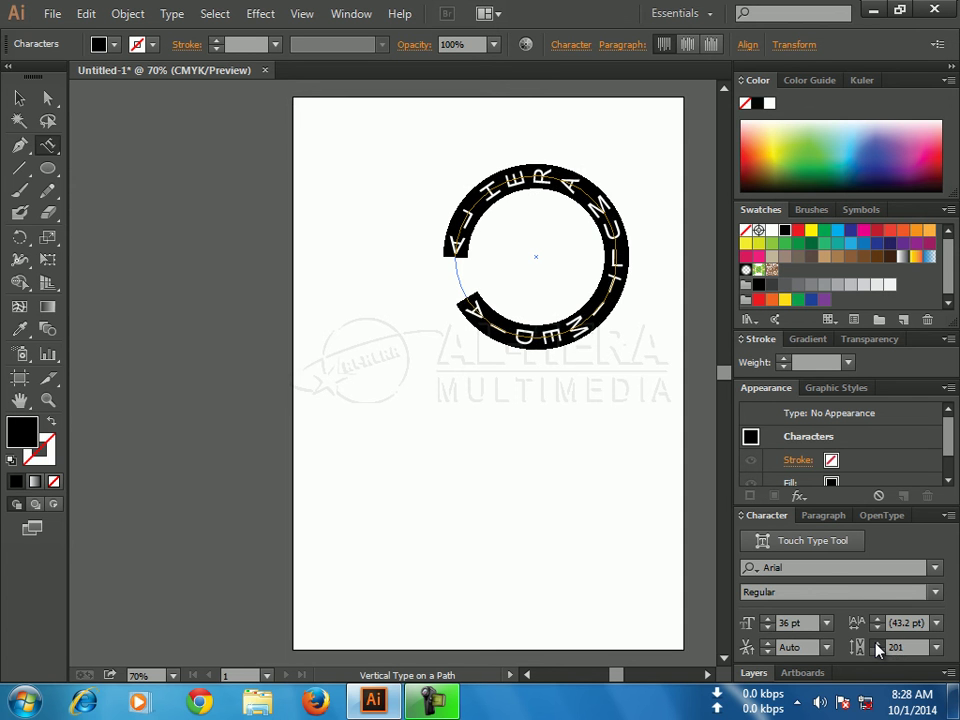
{"action": "left_click", "coordinate": [877, 648]}
{"action": "left_click", "coordinate": [877, 648]}
{"action": "left_click", "coordinate": [877, 648]}
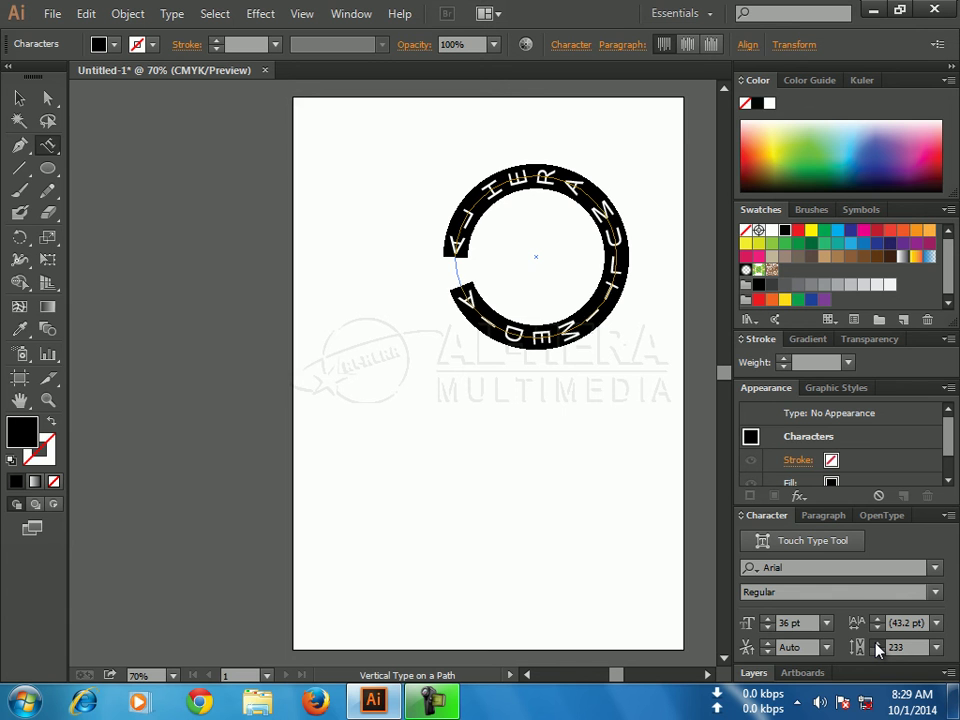
{"action": "left_click", "coordinate": [877, 648]}
{"action": "left_click", "coordinate": [877, 648]}
{"action": "left_click", "coordinate": [877, 648]}
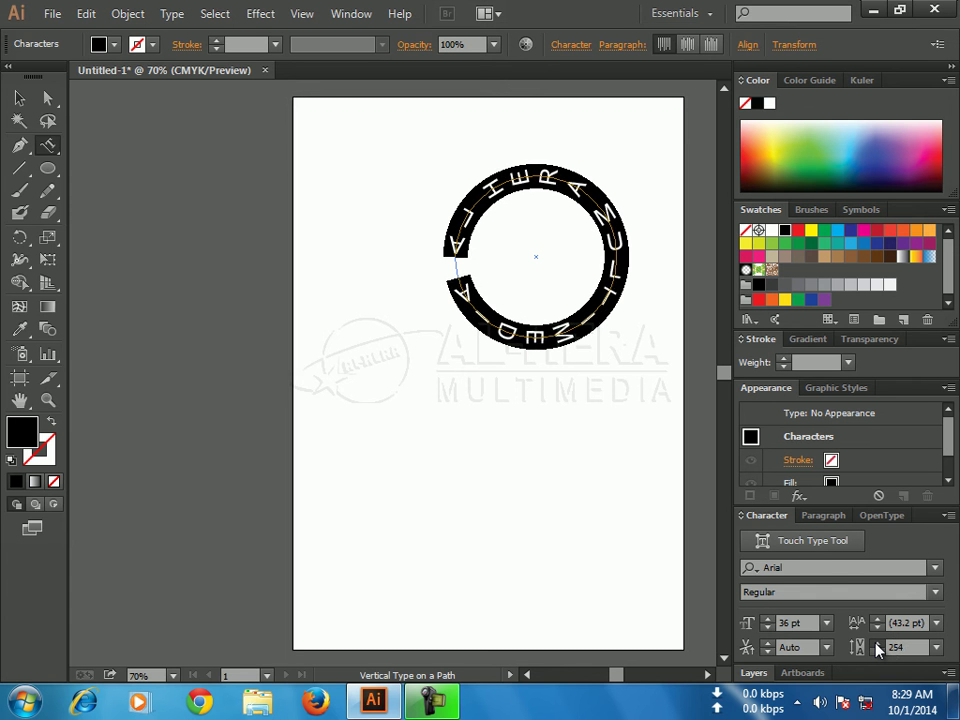
{"action": "left_click", "coordinate": [877, 648]}
{"action": "left_click", "coordinate": [877, 648]}
{"action": "left_click", "coordinate": [877, 648]}
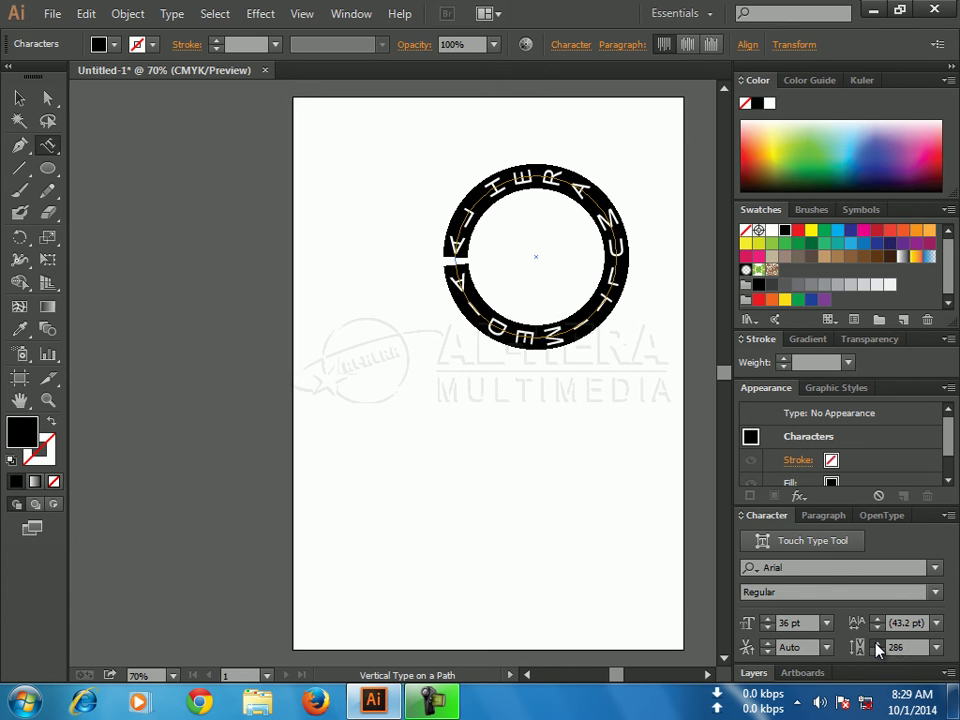
{"action": "left_click", "coordinate": [877, 648]}
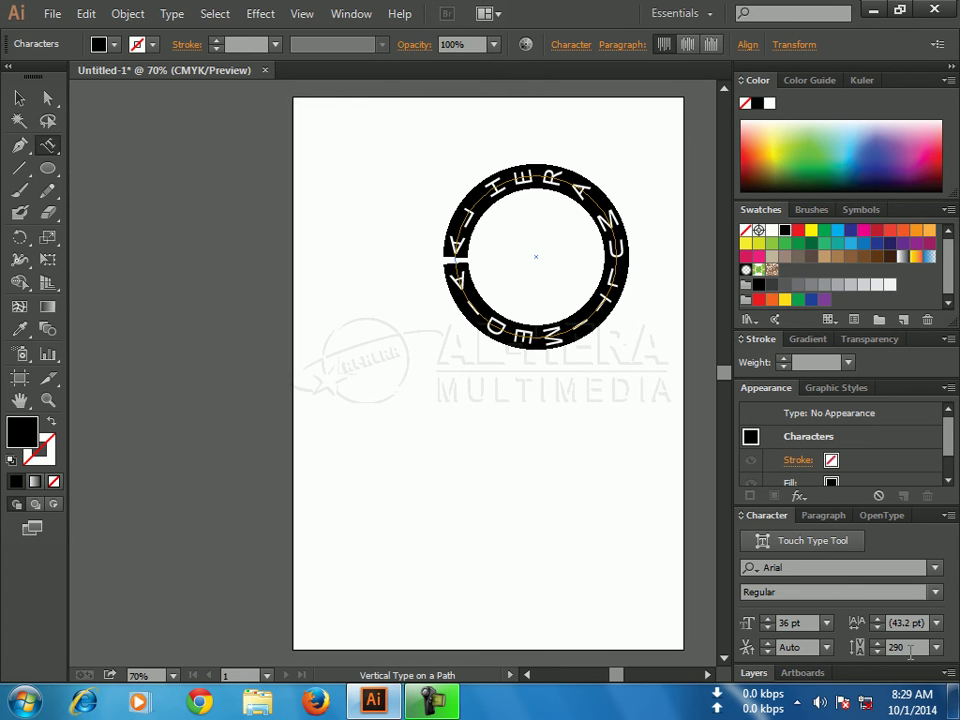
{"action": "left_click", "coordinate": [19, 97]}
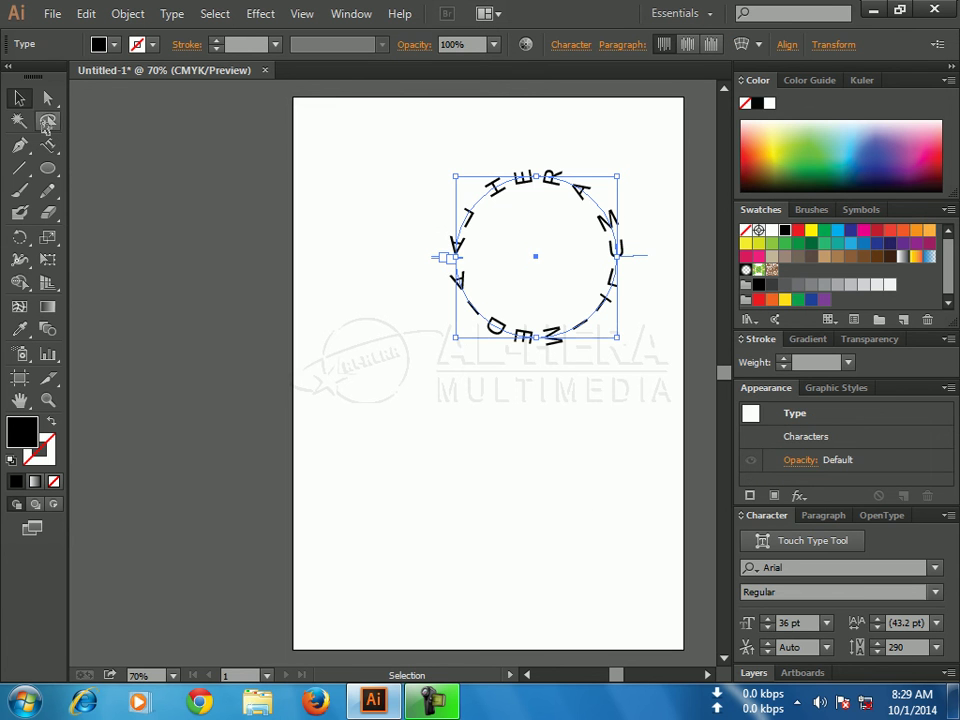
{"action": "left_click", "coordinate": [430, 357]}
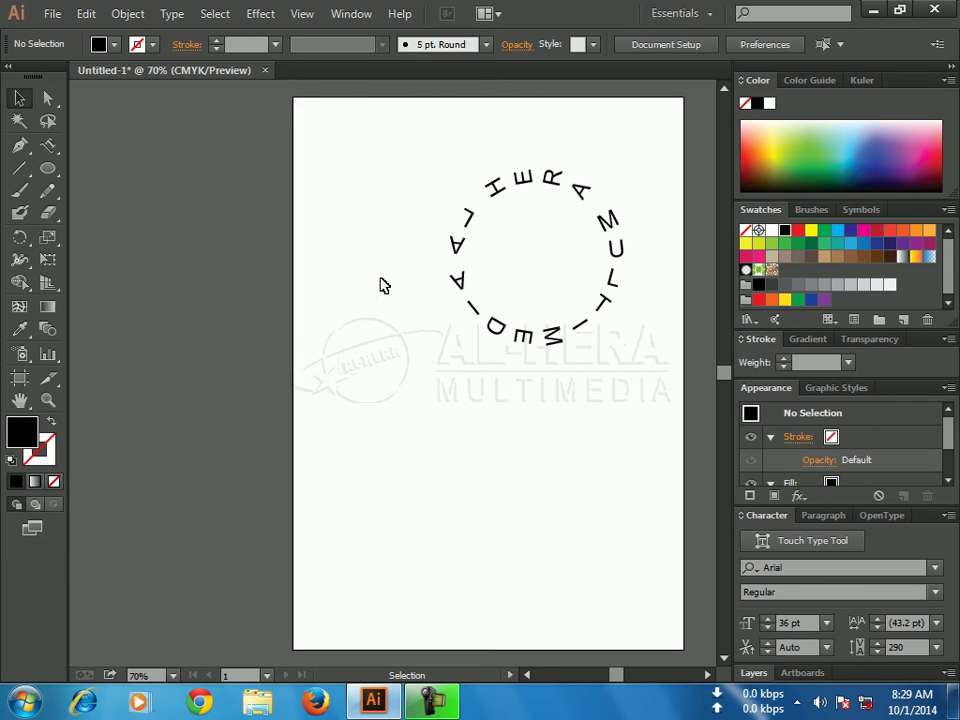
Delete the circular "AL HERA MULTIMEDIA" path text from the artboard.
{"action": "left_click", "coordinate": [462, 240]}
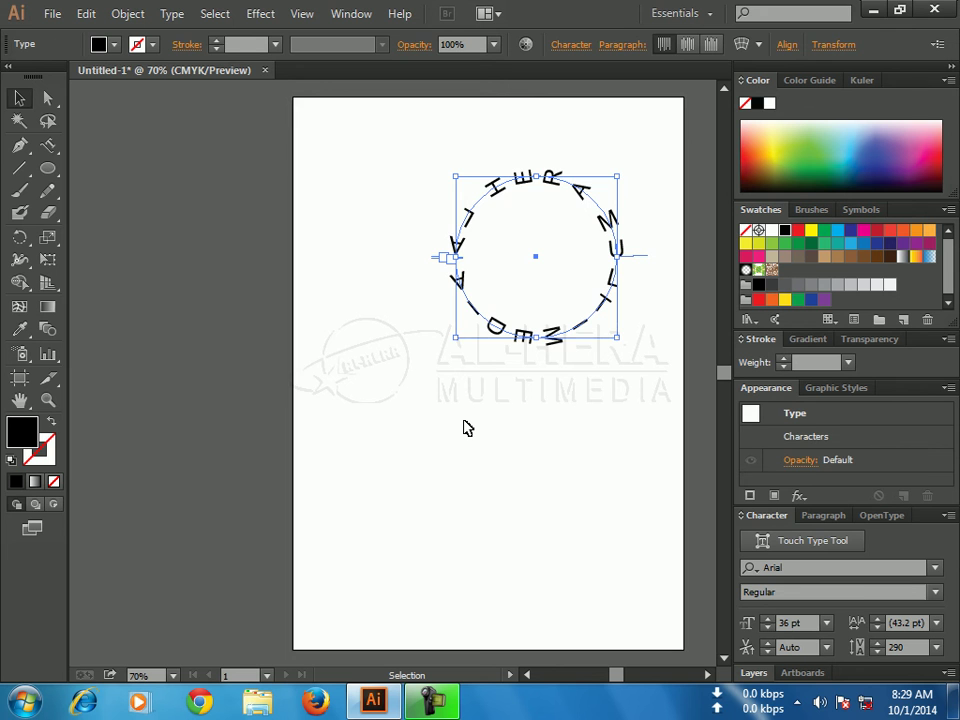
{"action": "key", "text": "Delete"}
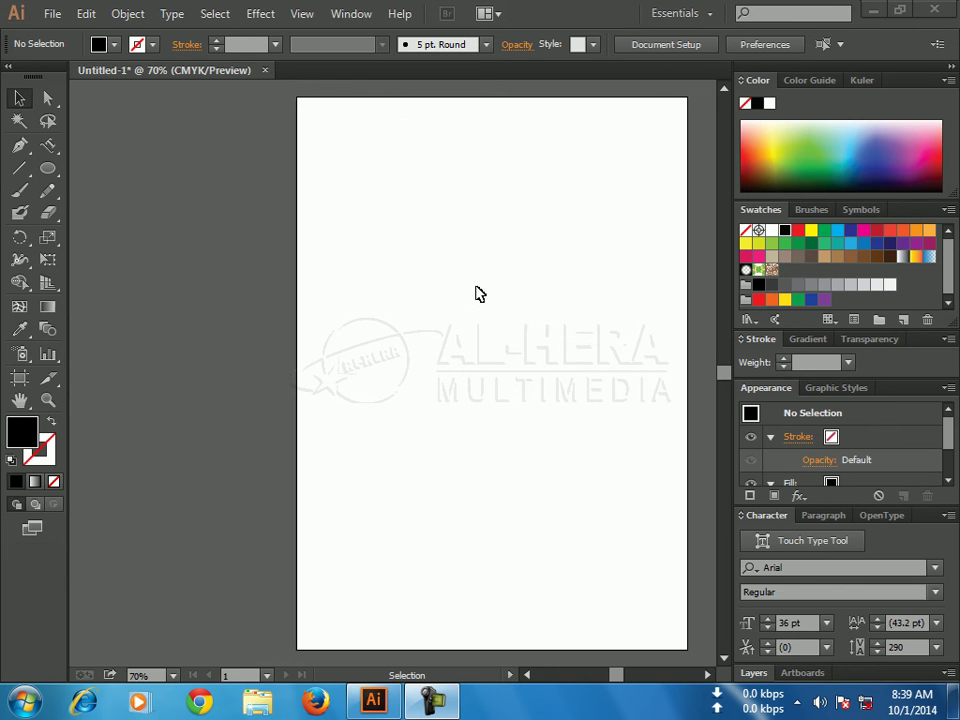
Add horizontal 36 pt Arial text reading "AL HERA" with tracking 0 in the artboard's upper left area, using the Type tool.
{"action": "left_click_drag", "start_coordinate": [53, 158], "coordinate": [118, 146]}
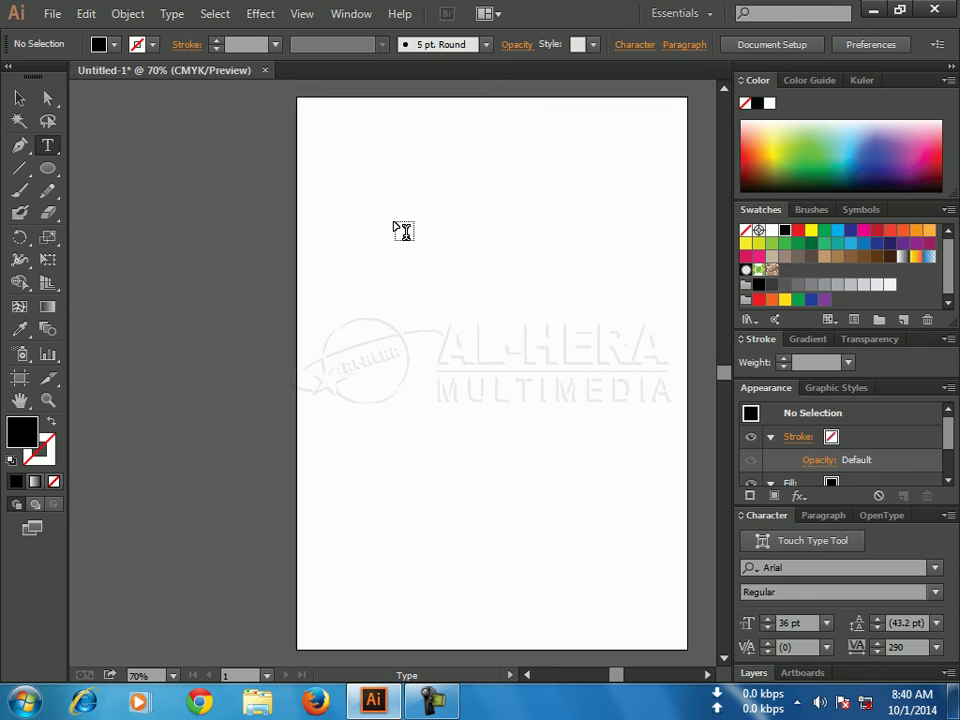
{"action": "left_click", "coordinate": [938, 648]}
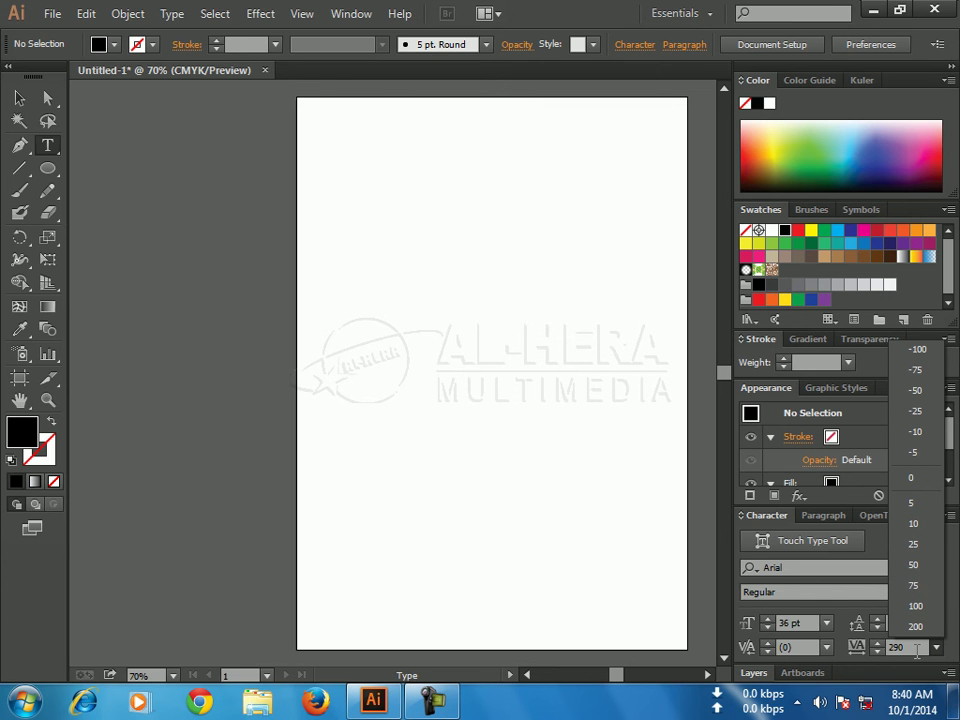
{"action": "left_click", "coordinate": [910, 479]}
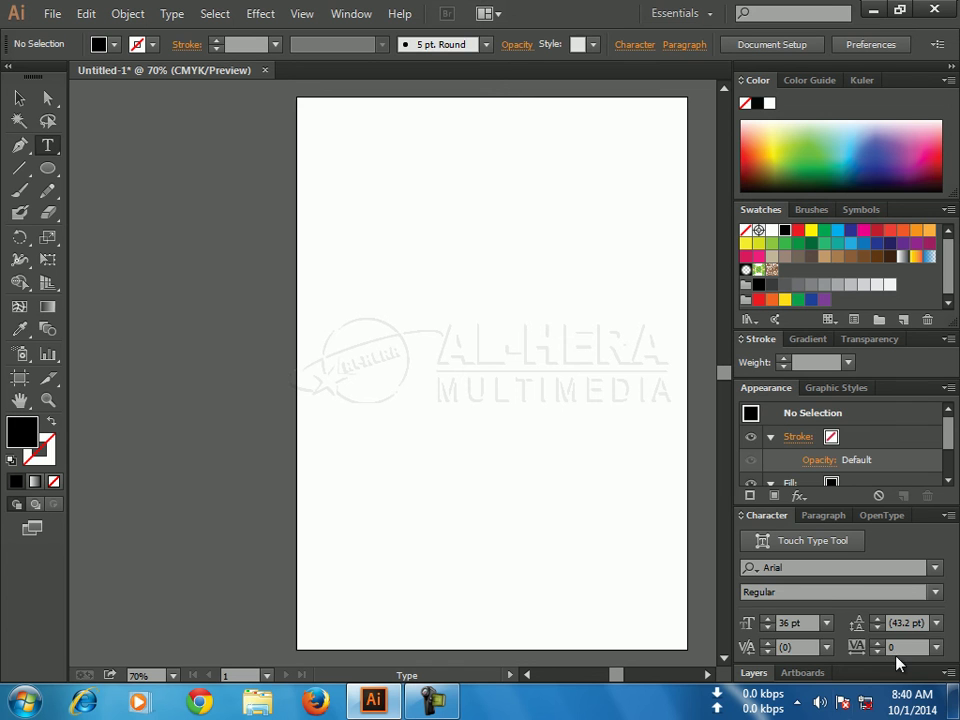
{"action": "left_click", "coordinate": [379, 203]}
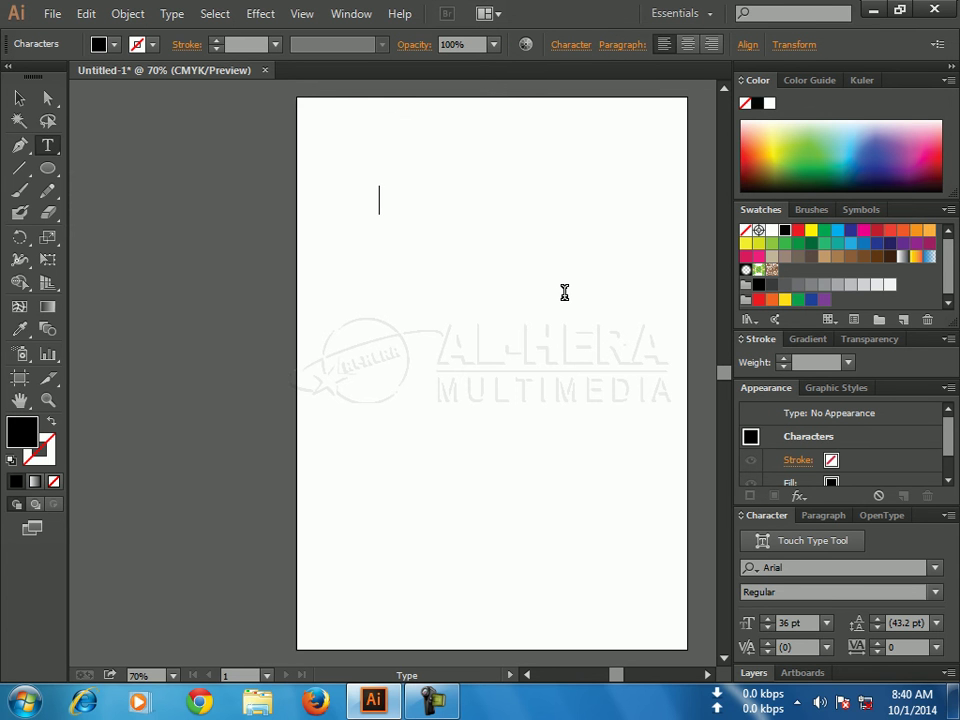
{"action": "type", "text": "a"}
{"action": "key", "text": "BackSpace"}
{"action": "type", "text": "AL HERA"}
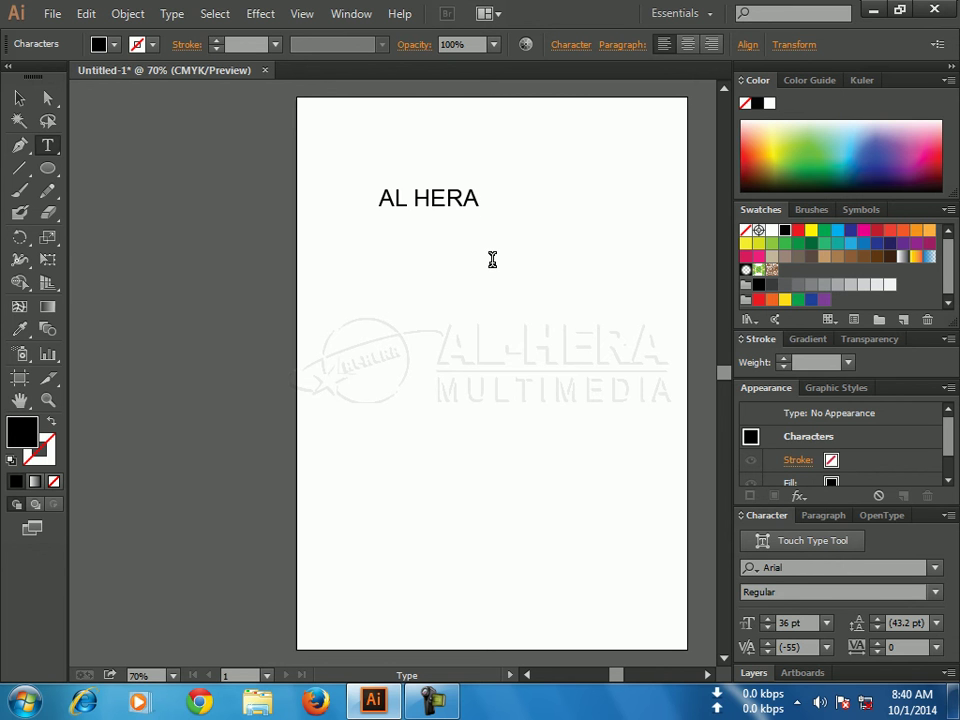
Stretch only the letter "H" of "AL HERA" vertically to about twice its height with the Touch Type tool, and deselect the text.
{"action": "left_click", "coordinate": [47, 145]}
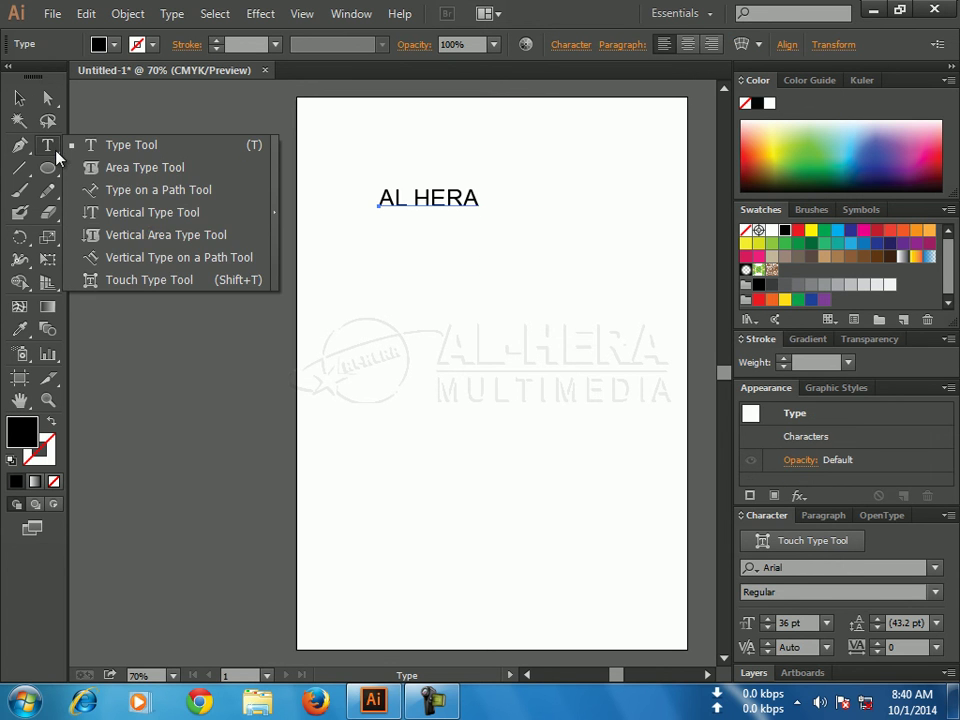
{"action": "left_click", "coordinate": [160, 284]}
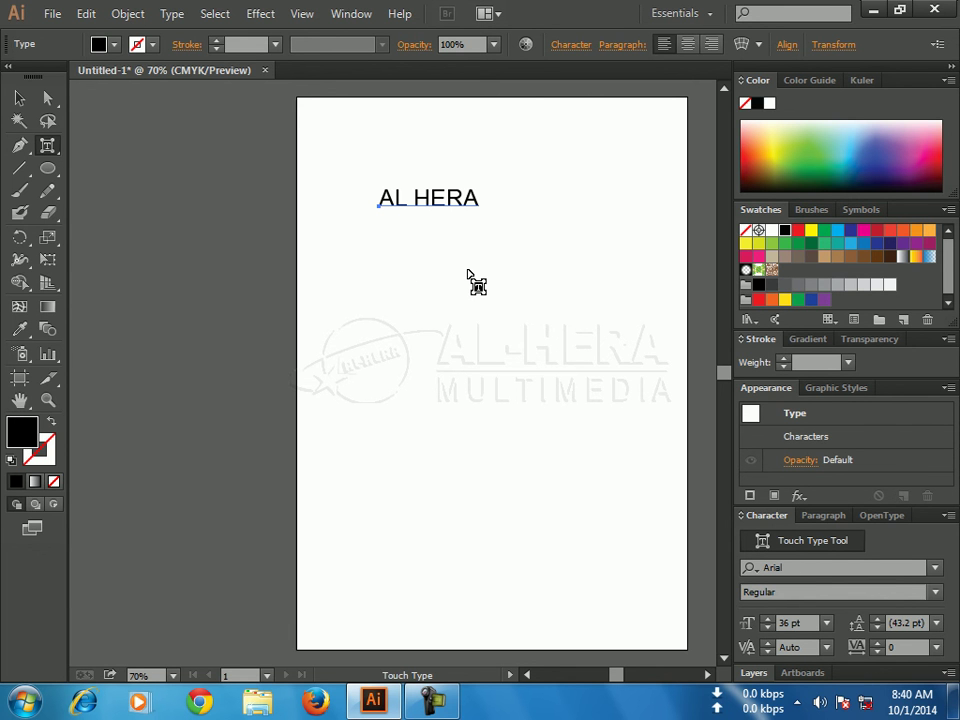
{"action": "left_click", "coordinate": [430, 205]}
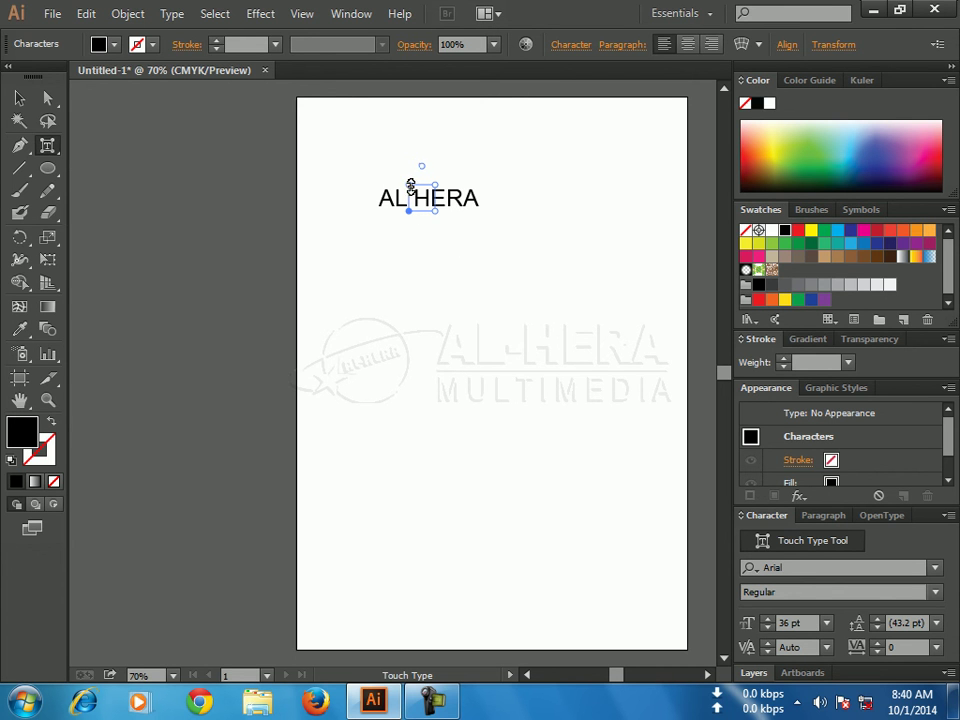
{"action": "left_click_drag", "start_coordinate": [409, 185], "coordinate": [459, 161]}
{"action": "left_click", "coordinate": [443, 262]}
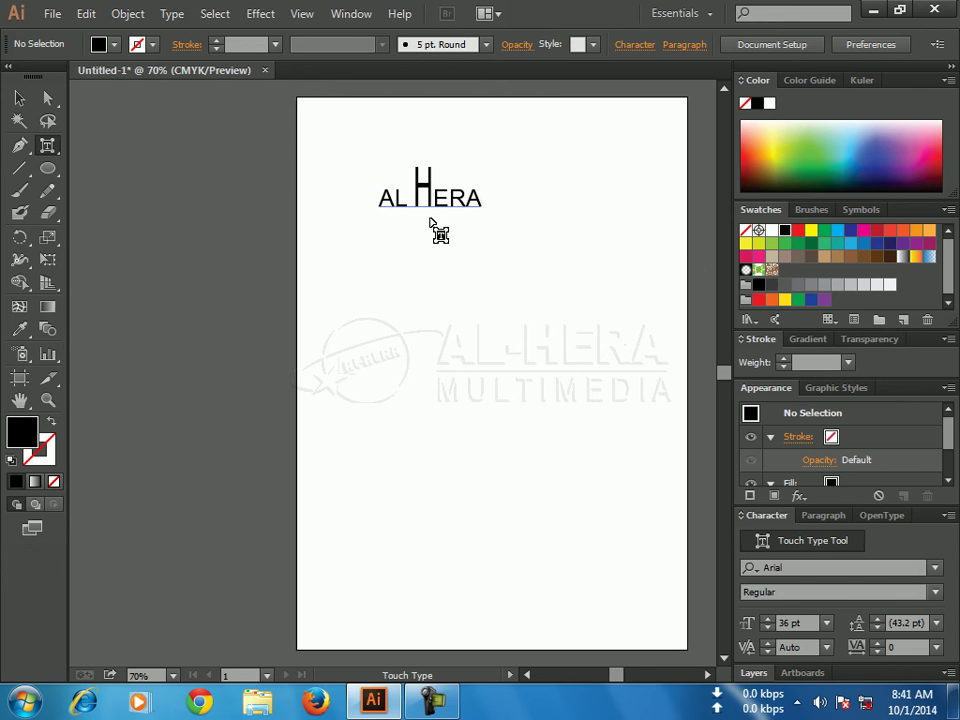
{"action": "left_click", "coordinate": [57, 148]}
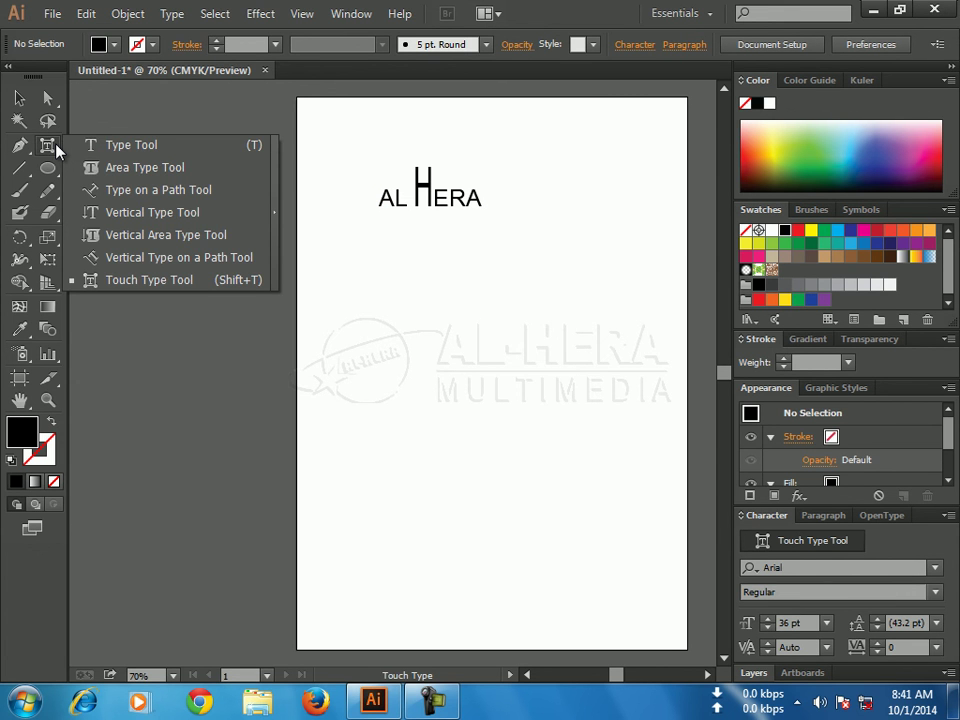
{"action": "left_click", "coordinate": [113, 281]}
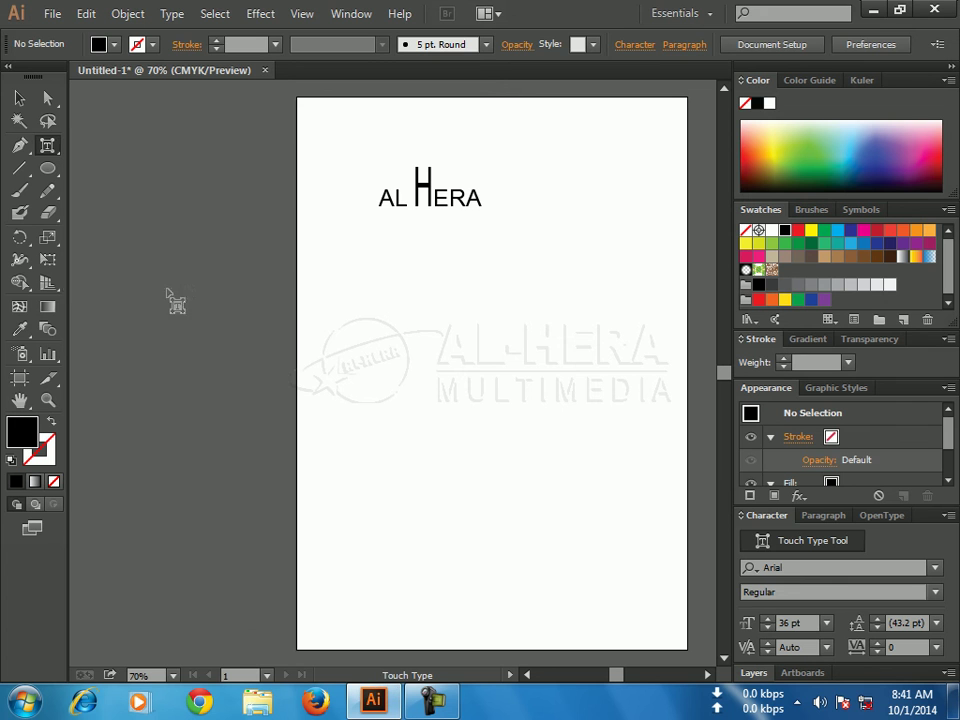
{"action": "left_click", "coordinate": [19, 97]}
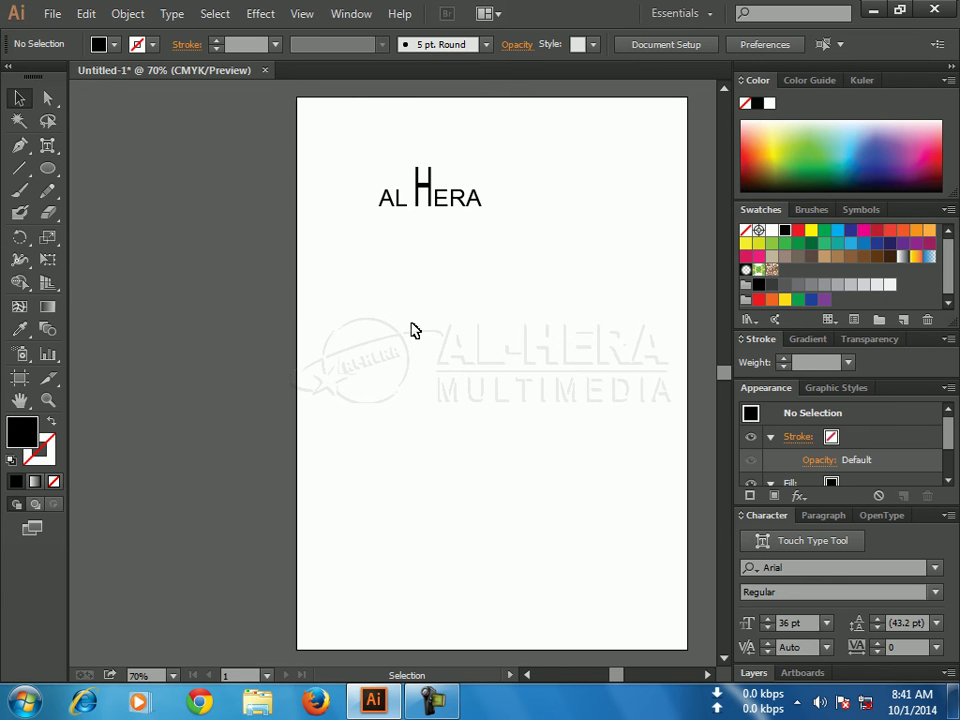